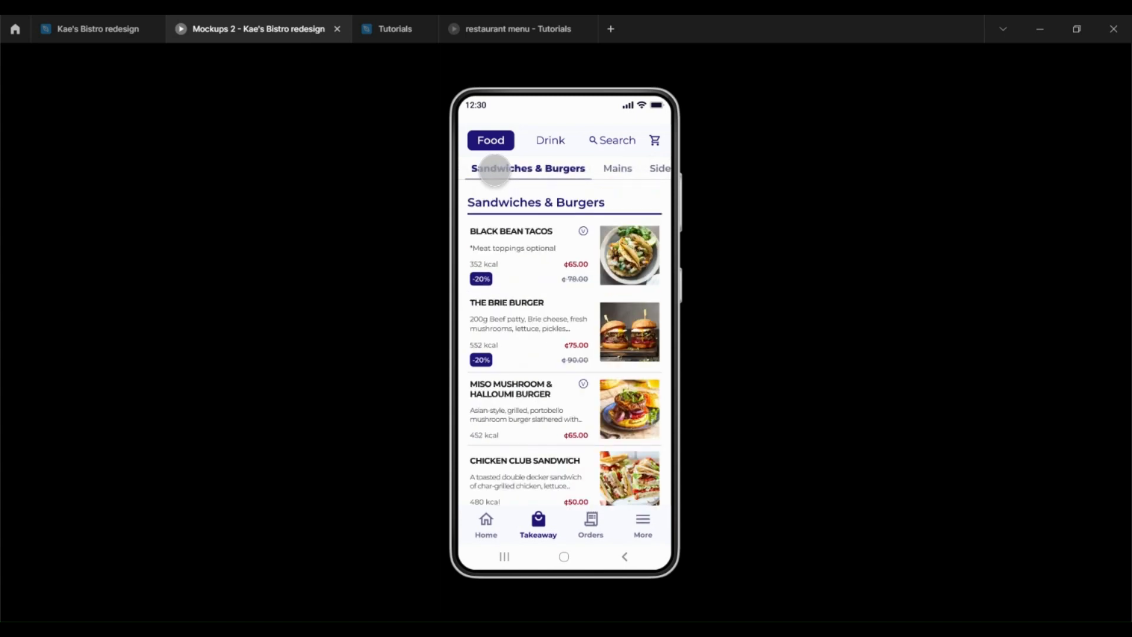
Preview the mockup prototype by switching between Food and Drink, comparing the Soft Drinks and Hot Drinks categories, and browsing the food list
{"action": "left_click", "coordinate": [540, 138]}
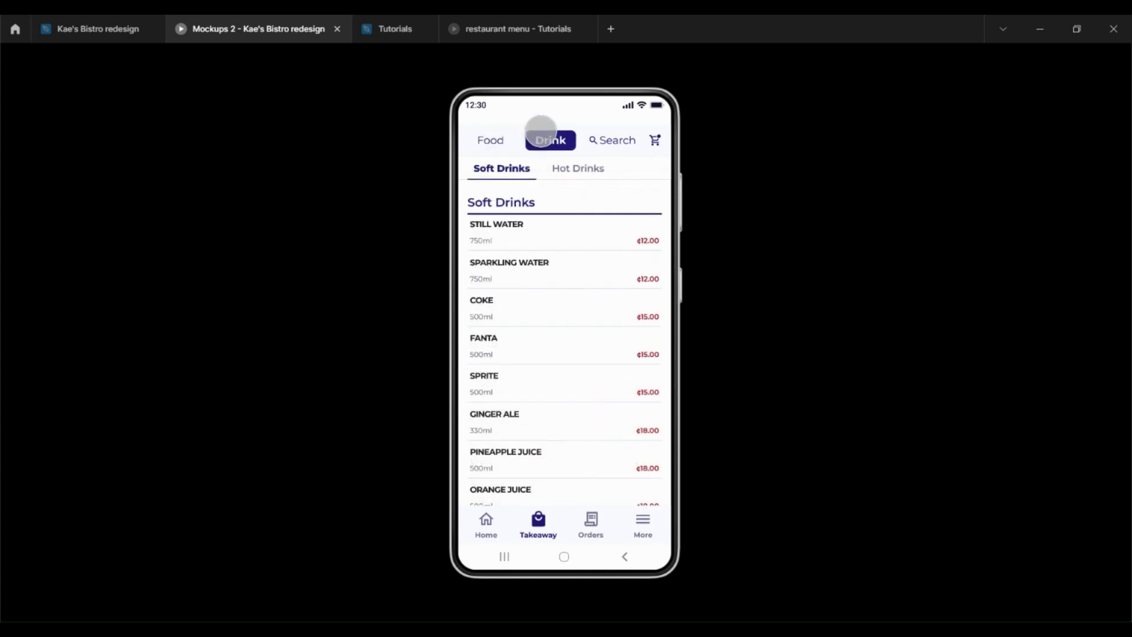
{"action": "left_click", "coordinate": [583, 171]}
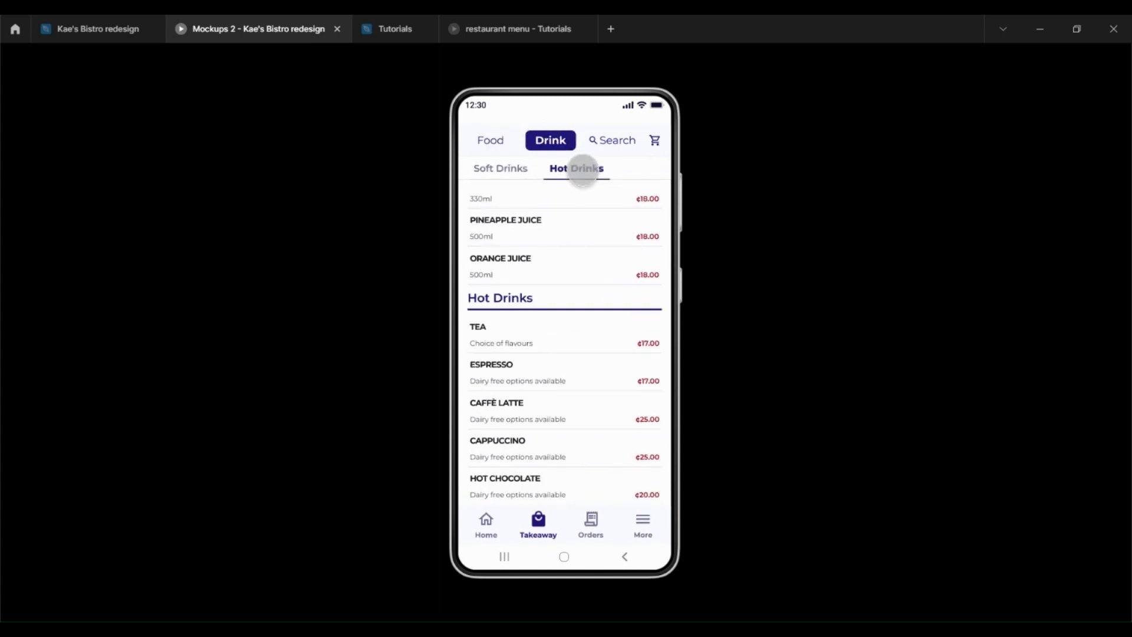
{"action": "left_click", "coordinate": [497, 171]}
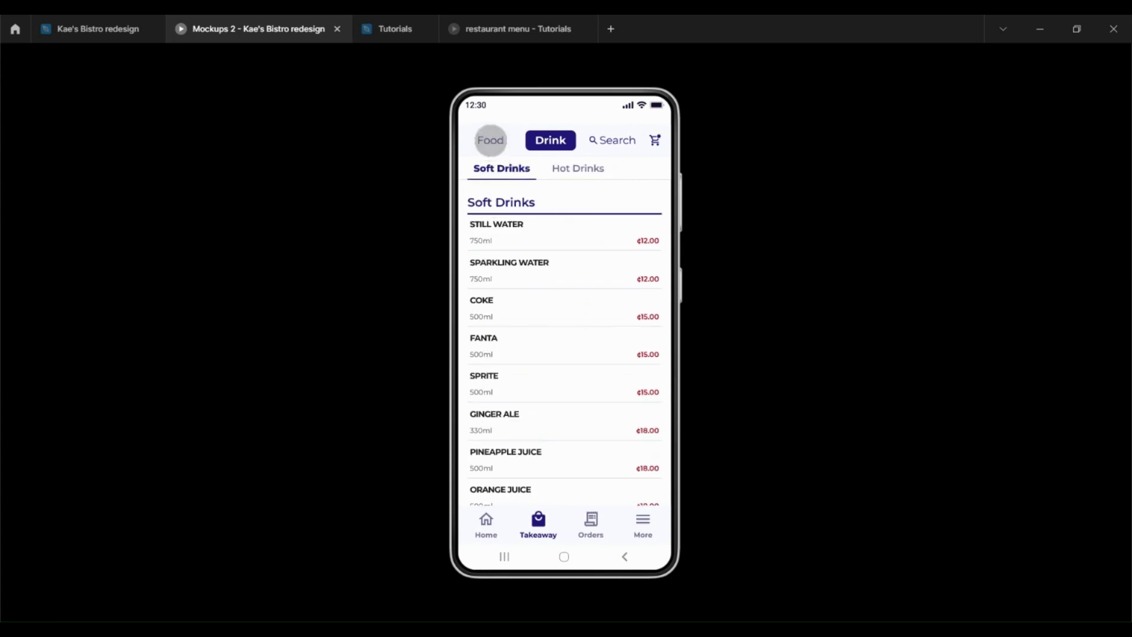
{"action": "left_click", "coordinate": [491, 140]}
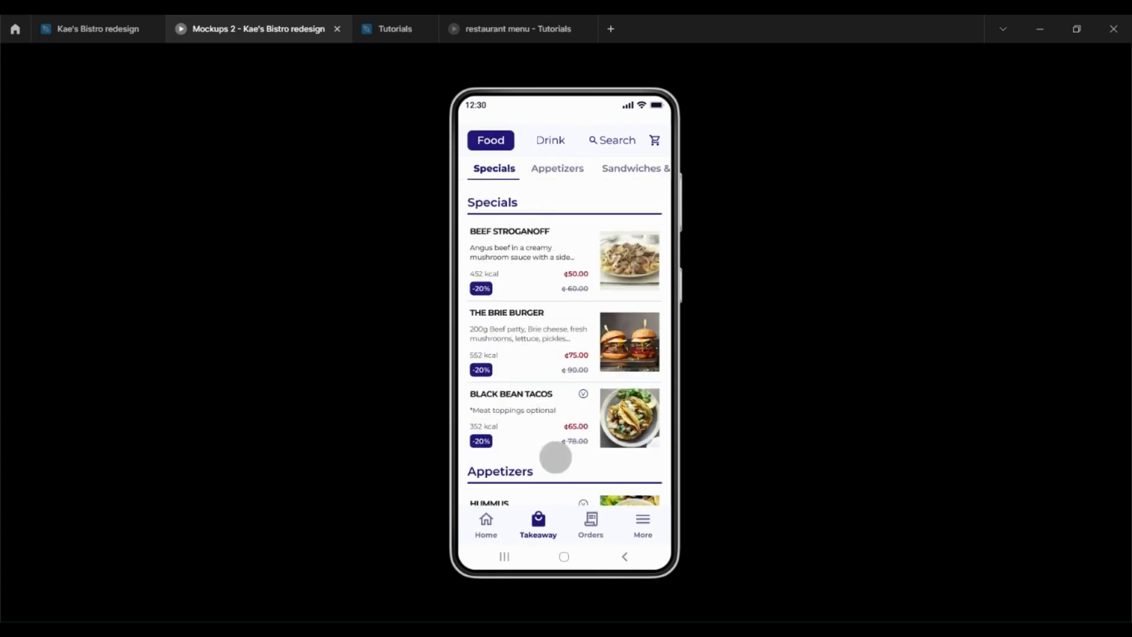
{"action": "scroll", "coordinate": [559, 406], "scroll_direction": "down", "scroll_amount": 5}
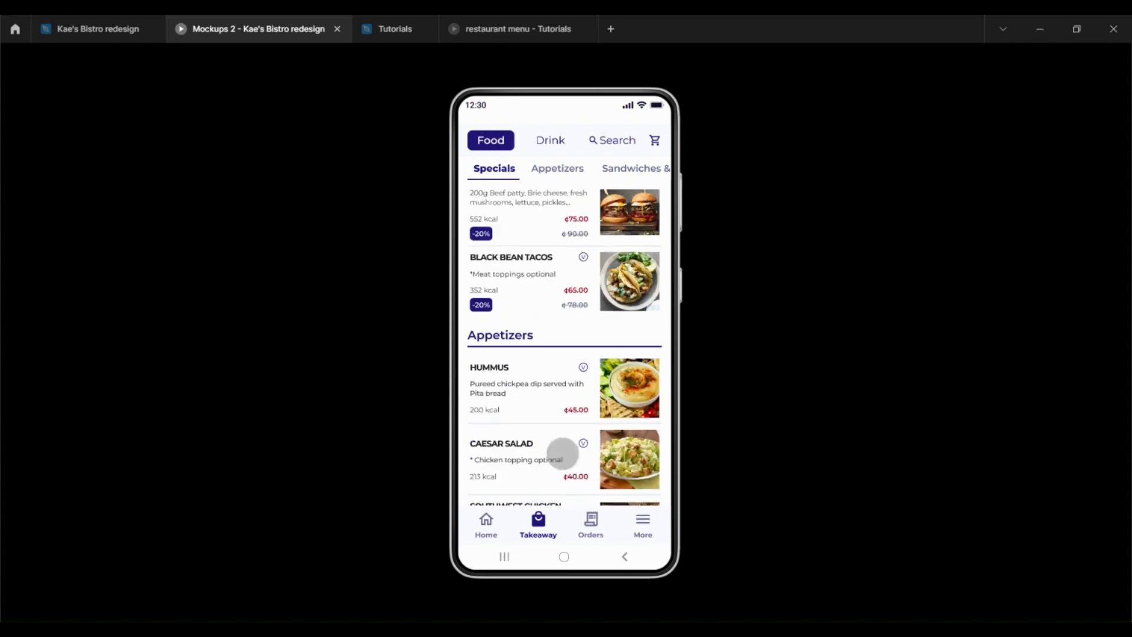
{"action": "left_click_drag", "start_coordinate": [561, 422], "coordinate": [561, 371]}
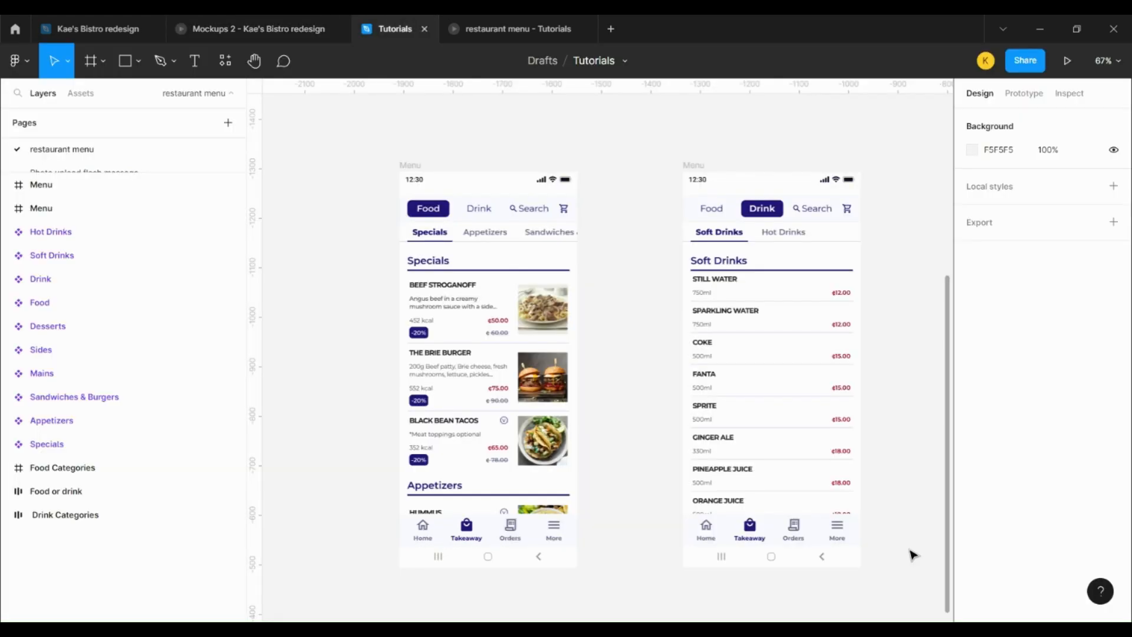
Place a copy of FoodMenu Items on the canvas outside the Menu frame and move it clear of the phone screens
{"action": "left_click", "coordinate": [490, 390]}
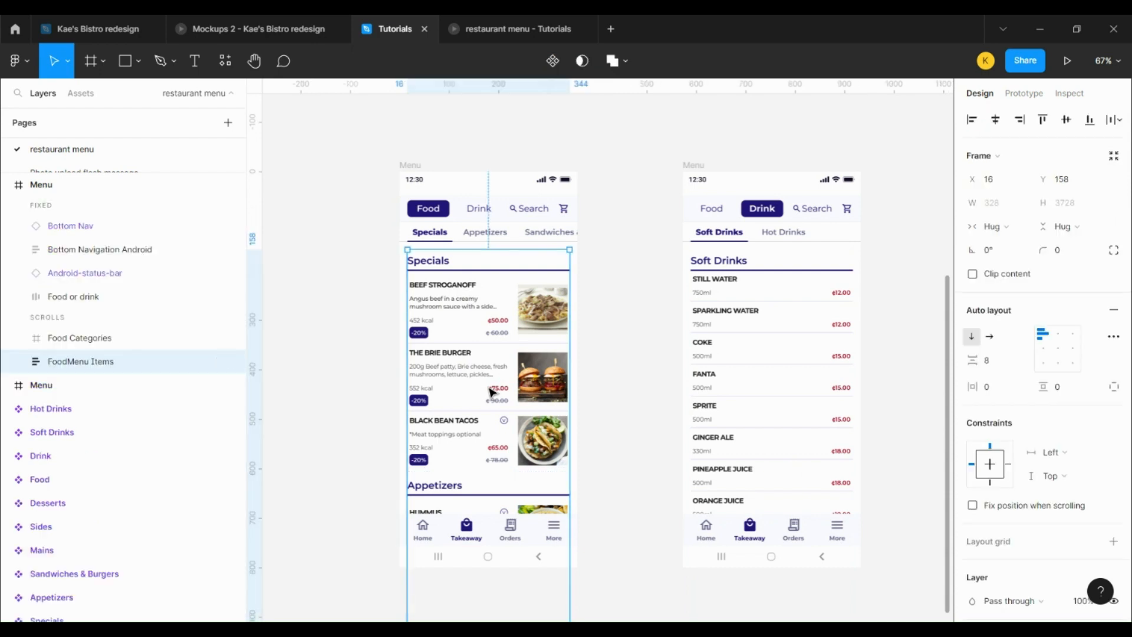
{"action": "right_click", "coordinate": [278, 264]}
{"action": "left_click", "coordinate": [287, 282]}
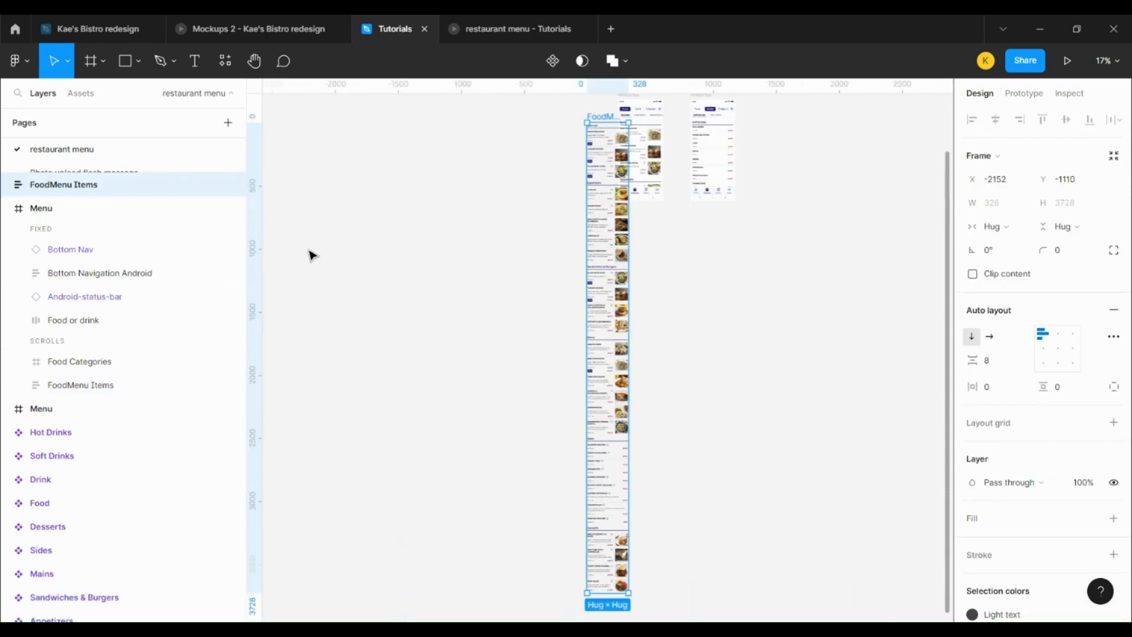
{"action": "scroll", "coordinate": [696, 248], "scroll_direction": "up", "scroll_amount": 1}
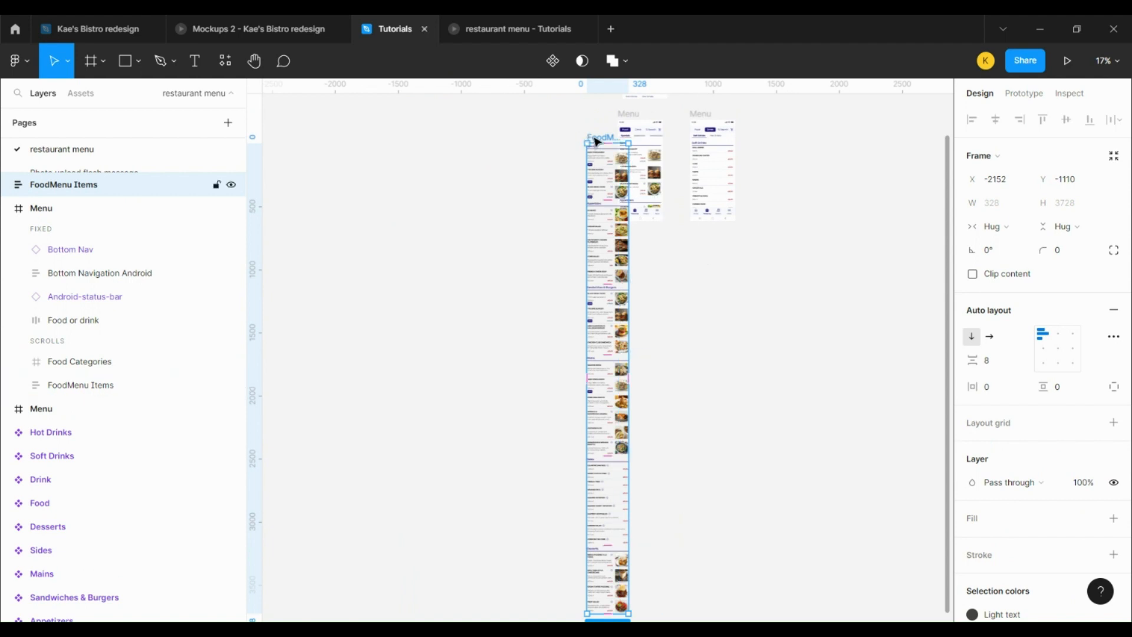
{"action": "left_click_drag", "start_coordinate": [596, 141], "coordinate": [549, 135]}
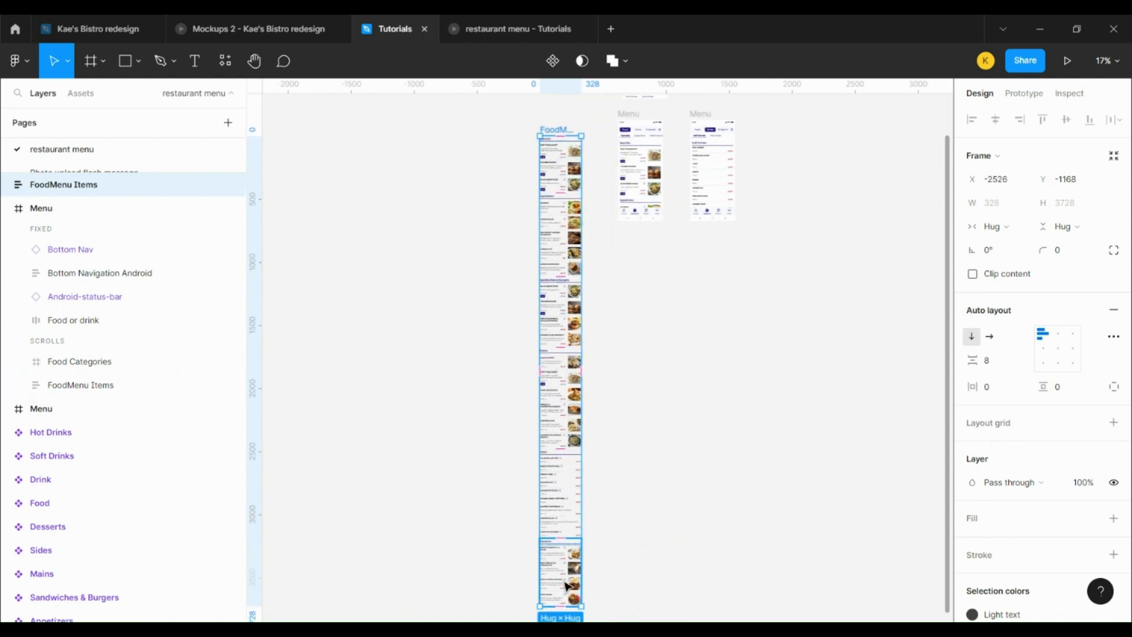
Inspect the Specials, Appetizers and Sandwiches sections inside the copied FoodMenu Items list
{"action": "left_click", "coordinate": [556, 164]}
{"action": "left_click", "coordinate": [558, 222]}
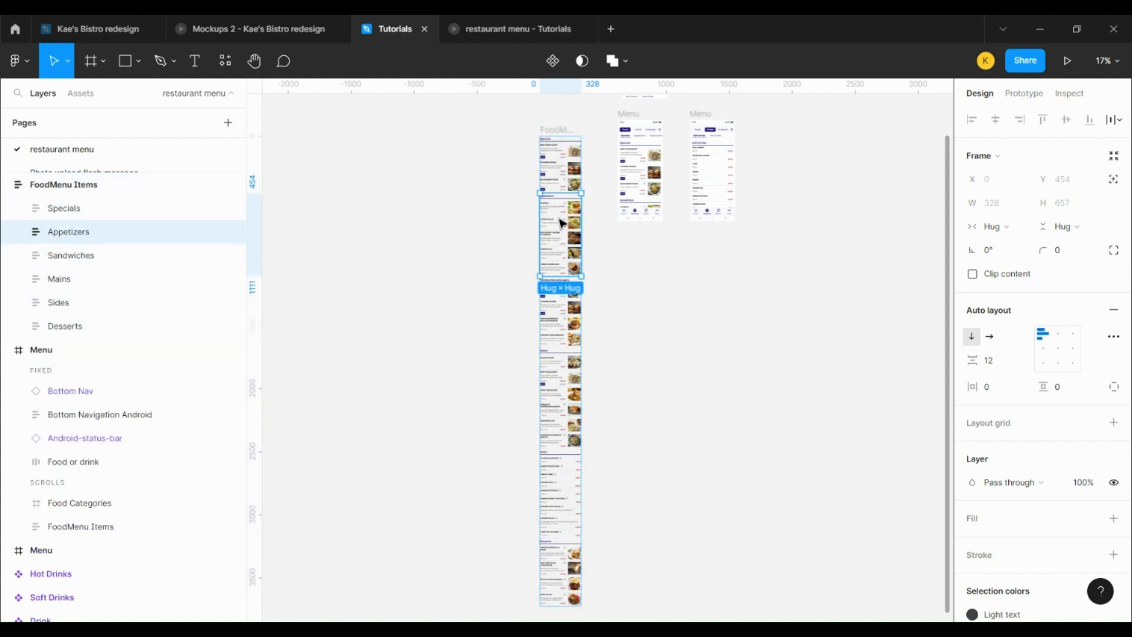
{"action": "left_click", "coordinate": [562, 309]}
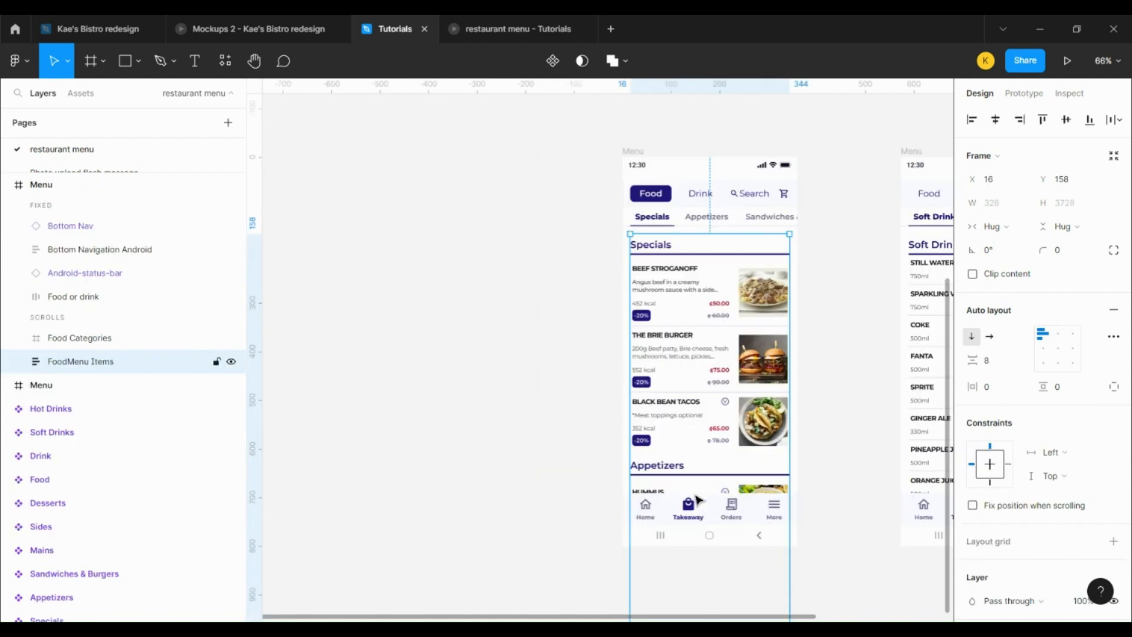
Check the food Menu frame's prototype settings and play Flow 1 to test how the menu scrolls
{"action": "left_click", "coordinate": [634, 149]}
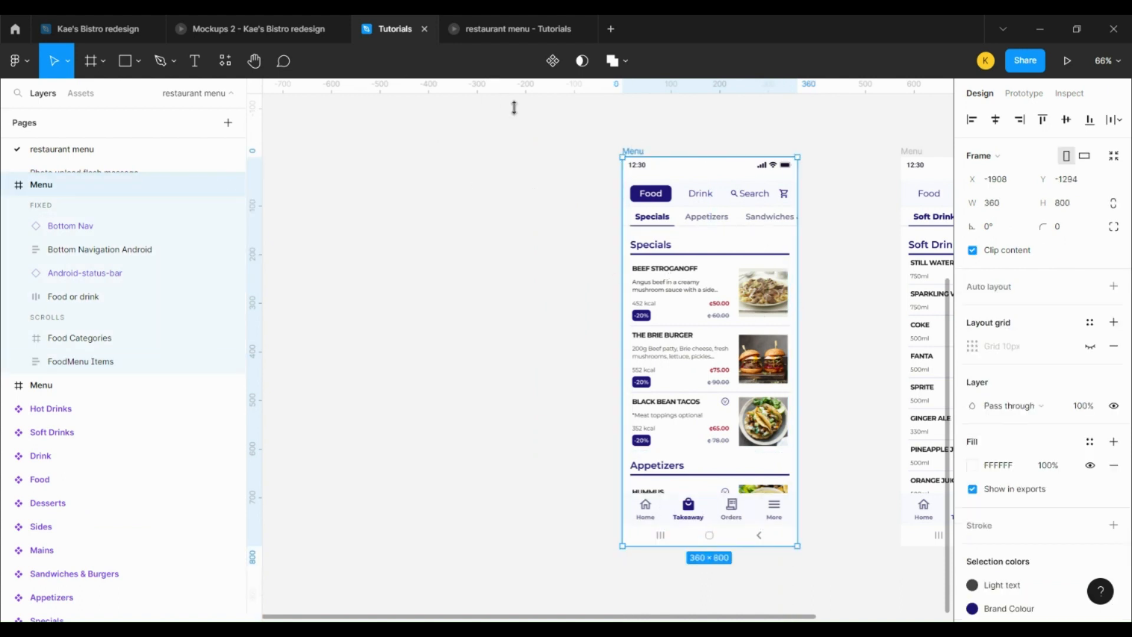
{"action": "left_click", "coordinate": [1038, 96]}
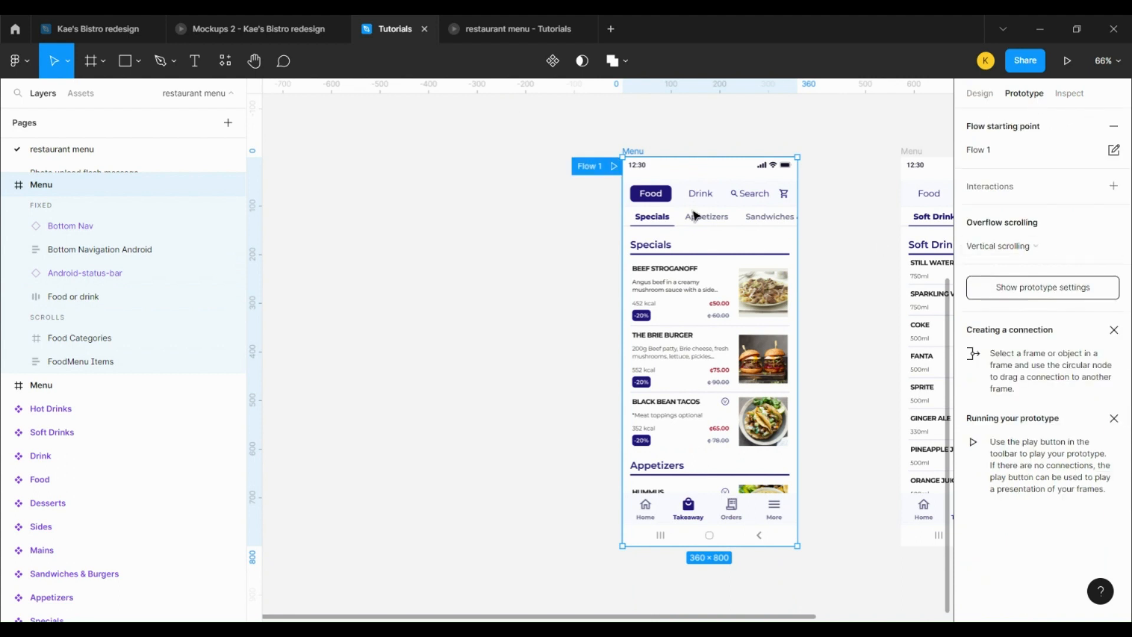
{"action": "left_click", "coordinate": [614, 166]}
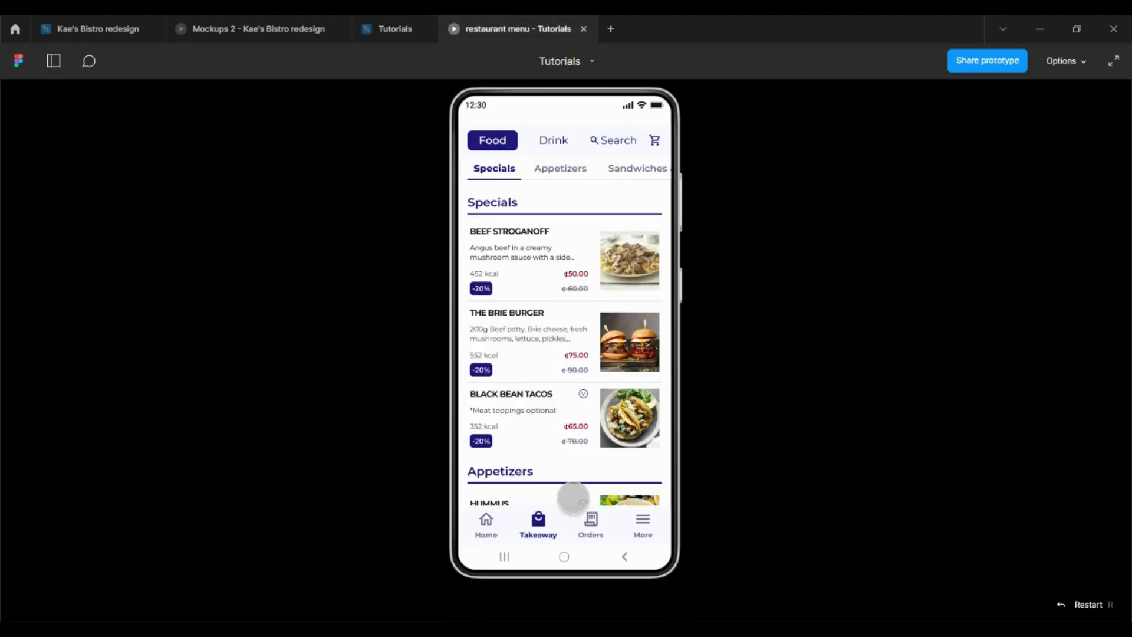
{"action": "left_click_drag", "start_coordinate": [572, 498], "coordinate": [560, 326]}
{"action": "left_click_drag", "start_coordinate": [562, 427], "coordinate": [563, 375]}
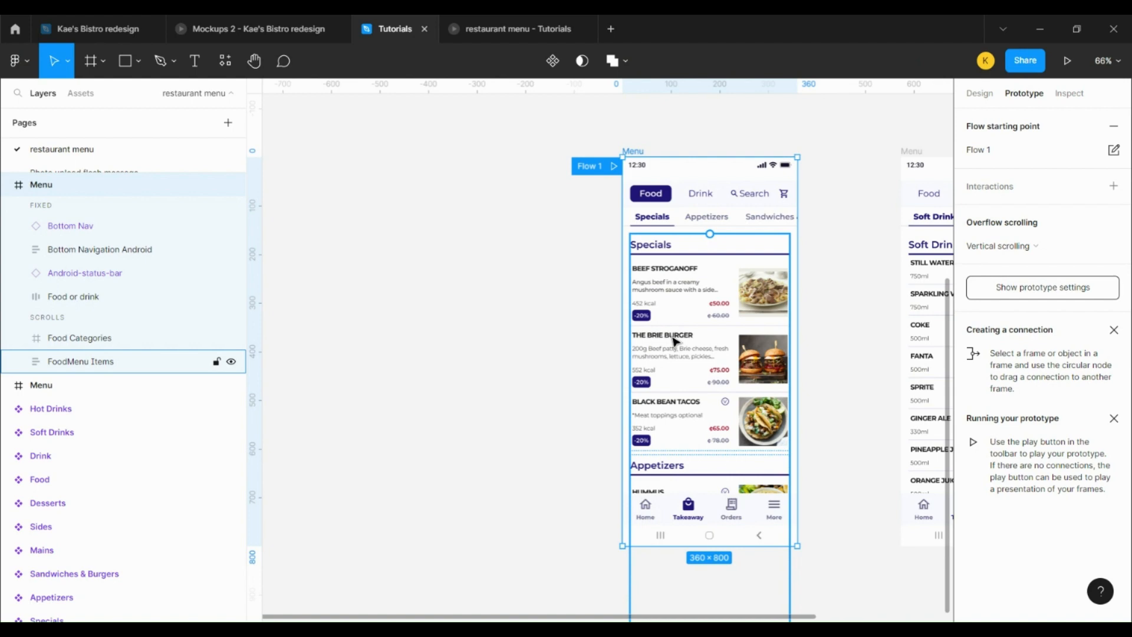
Wrap FoodMenu Items in the food Menu screen in a new frame and rename that frame Menu List
{"action": "left_click", "coordinate": [674, 340]}
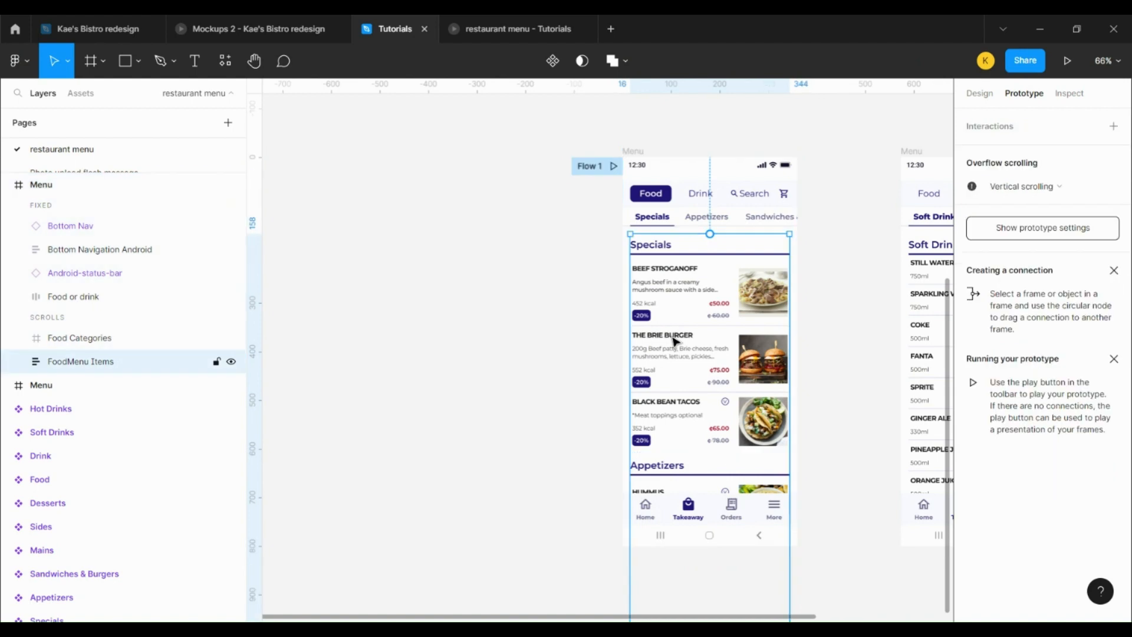
{"action": "right_click", "coordinate": [674, 341]}
{"action": "left_click", "coordinate": [705, 304]}
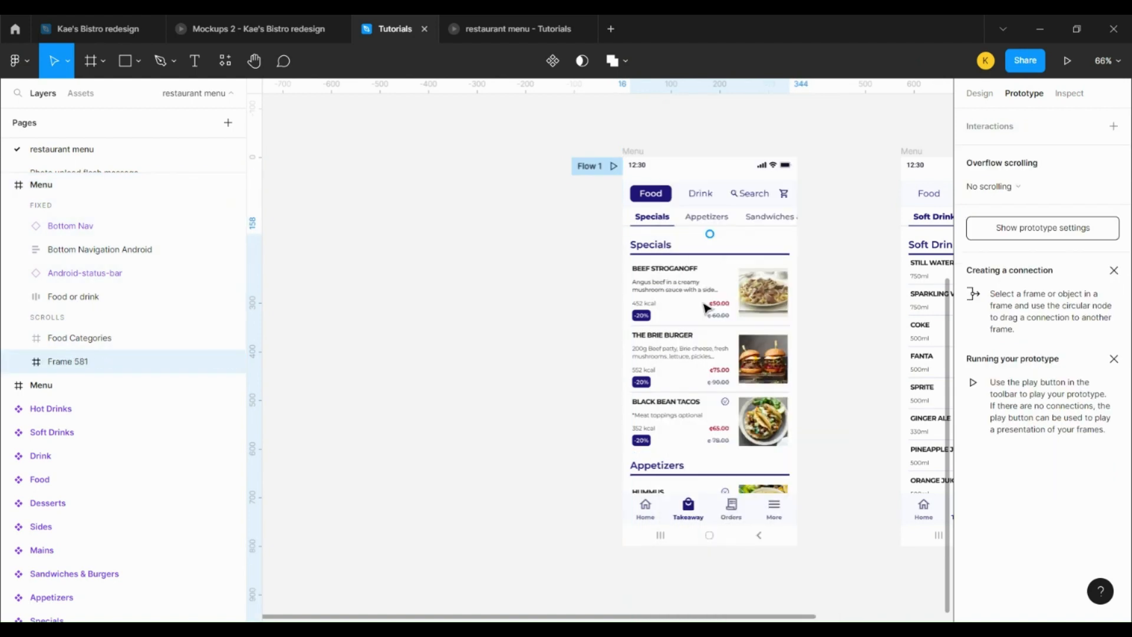
{"action": "left_click", "coordinate": [982, 94]}
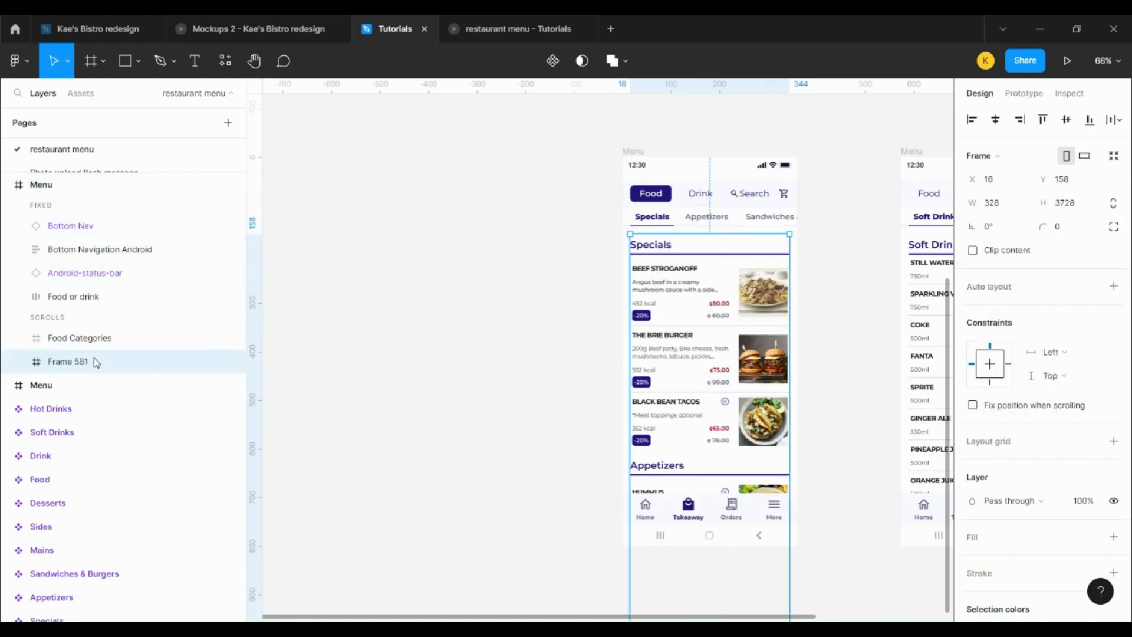
{"action": "double_click", "coordinate": [69, 362]}
{"action": "key", "text": "Return"}
Set the Menu List frame's height to 533 and clip its content
{"action": "left_click", "coordinate": [1063, 203]}
{"action": "type", "text": "523"}
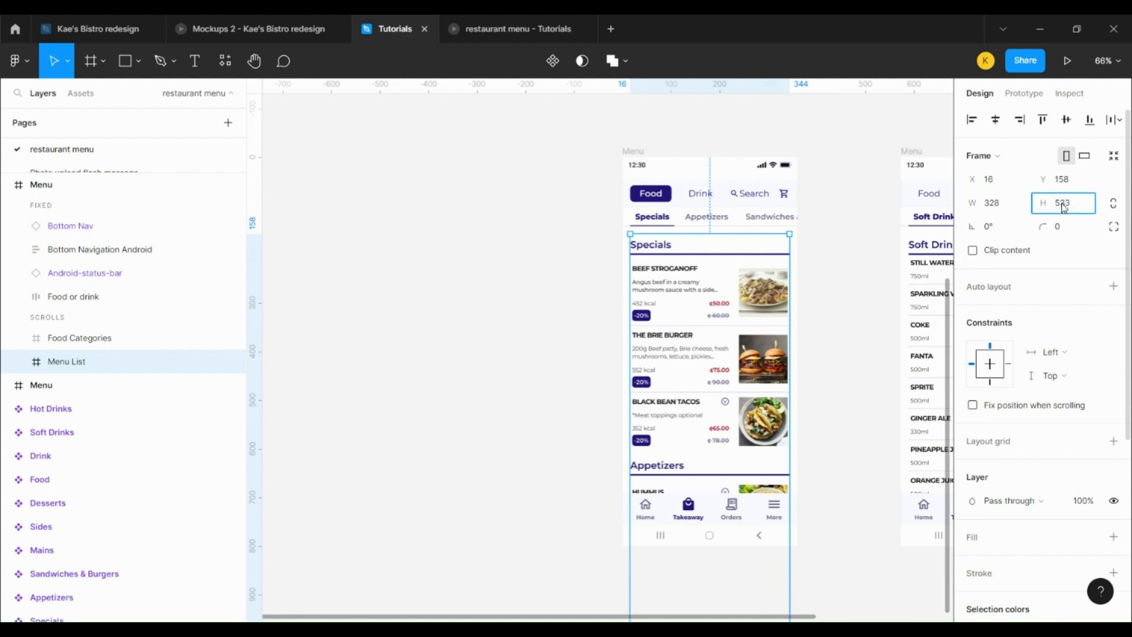
{"action": "key", "text": "Return"}
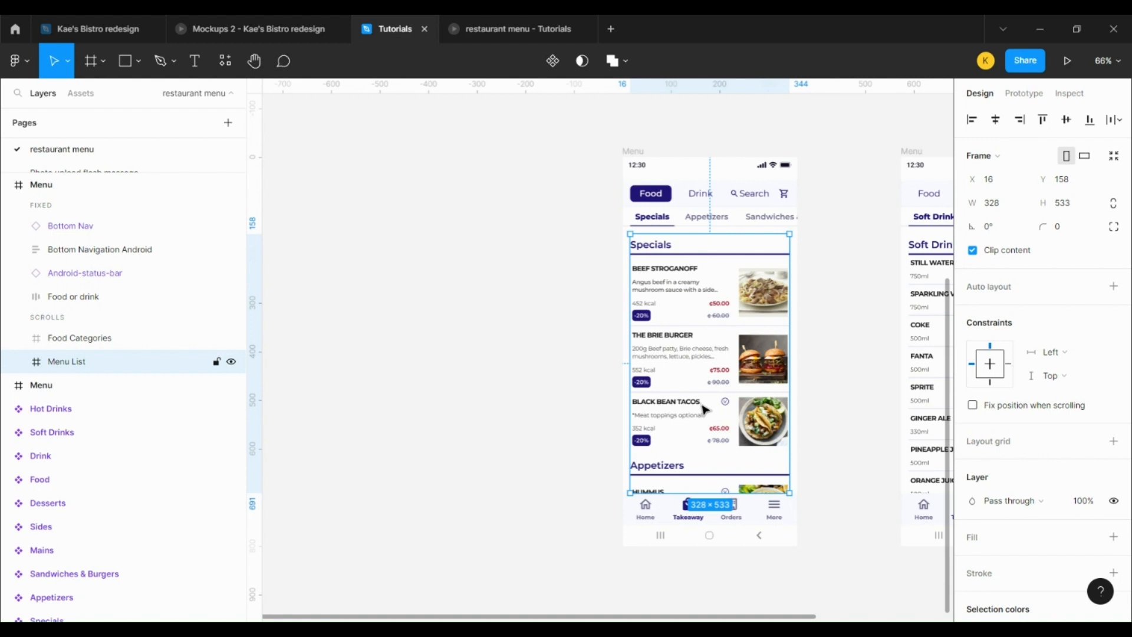
Set the Menu List frame's overflow scrolling to Vertical scrolling
{"action": "left_click", "coordinate": [1025, 93]}
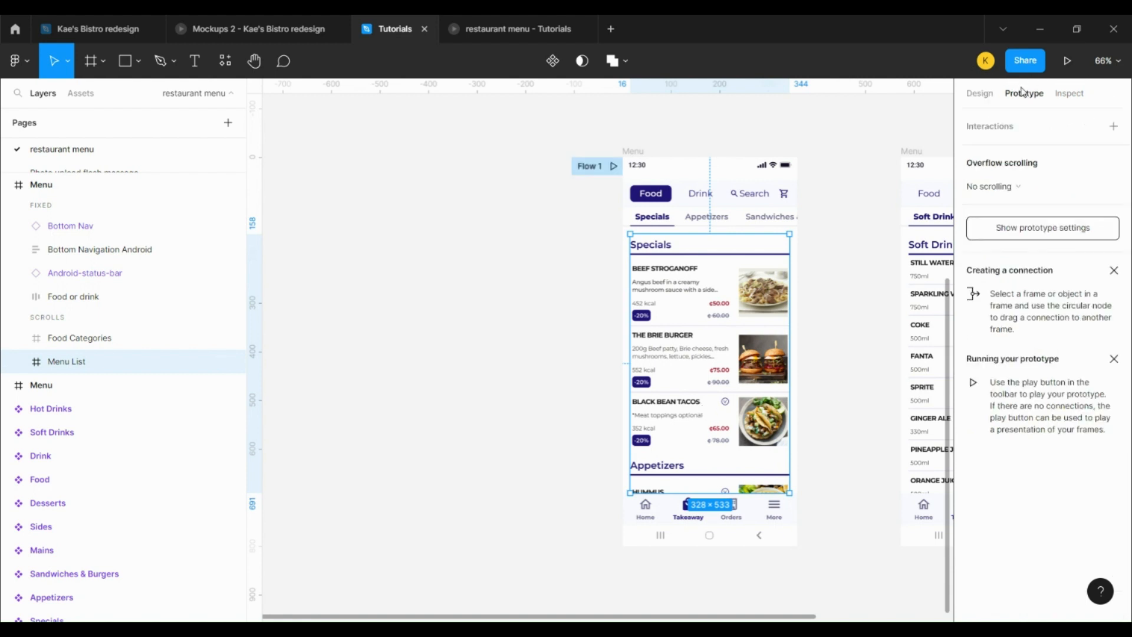
{"action": "left_click", "coordinate": [1008, 187]}
{"action": "left_click", "coordinate": [1009, 188]}
{"action": "left_click", "coordinate": [1005, 191]}
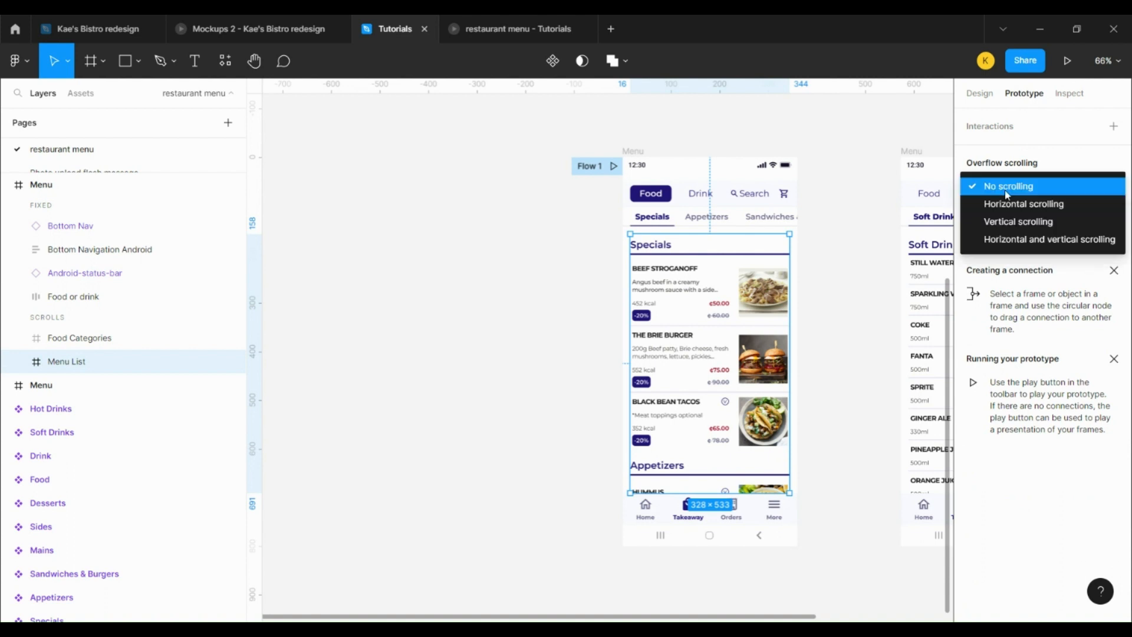
{"action": "left_click", "coordinate": [1015, 222]}
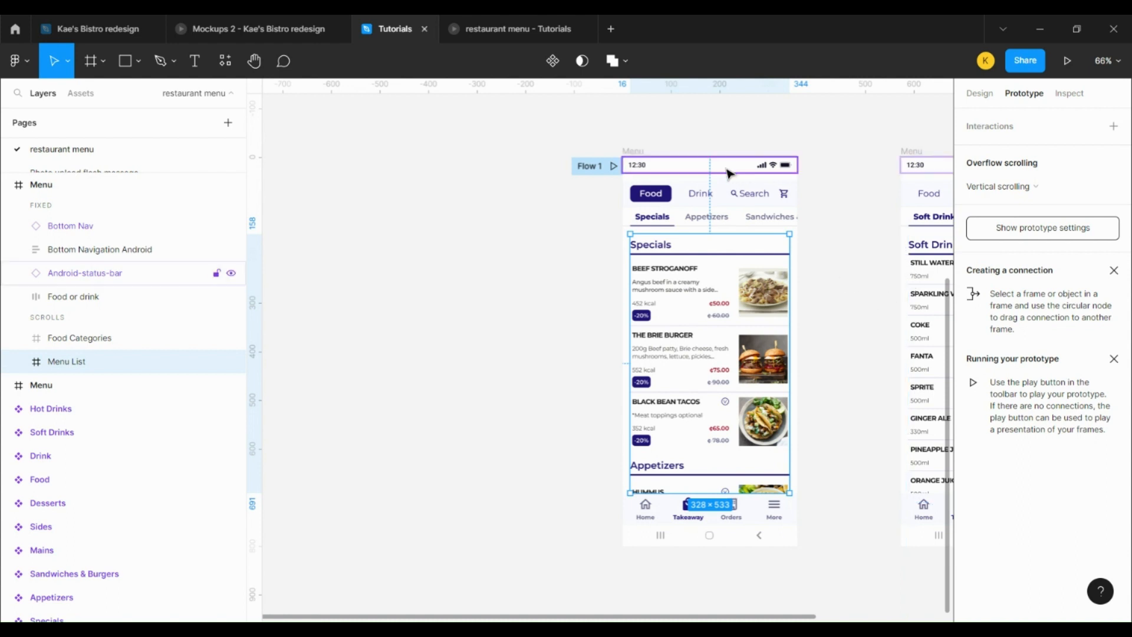
Play Flow 1 and test the vertical scrolling of the food list below the category row
{"action": "left_click", "coordinate": [613, 167]}
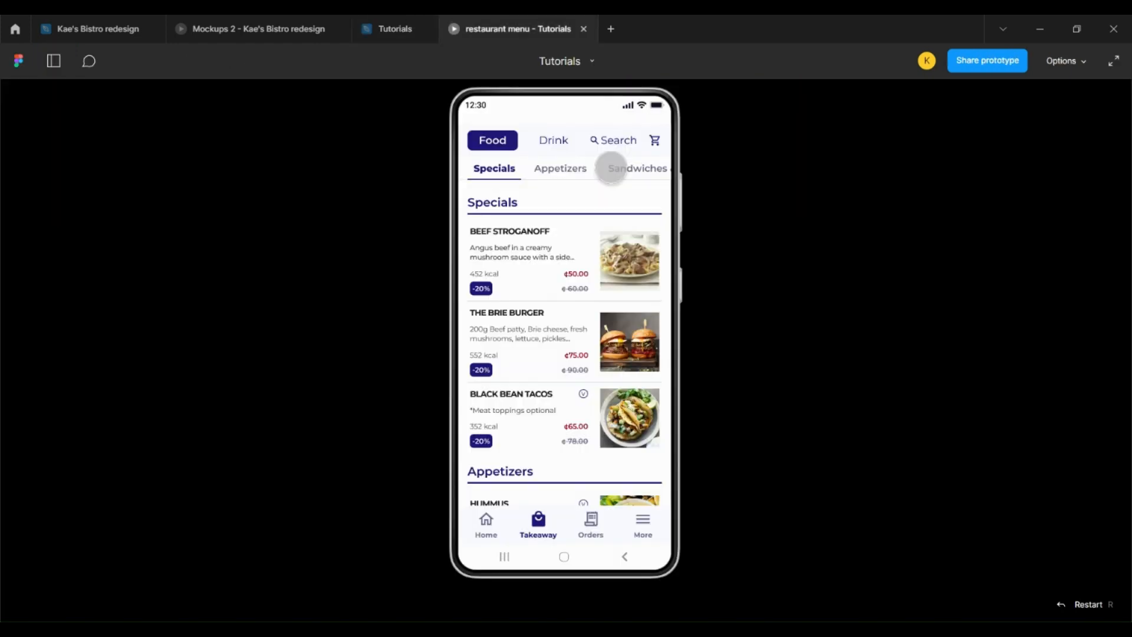
{"action": "left_click_drag", "start_coordinate": [566, 454], "coordinate": [555, 341]}
{"action": "left_click_drag", "start_coordinate": [559, 385], "coordinate": [561, 319]}
{"action": "left_click_drag", "start_coordinate": [556, 400], "coordinate": [553, 321]}
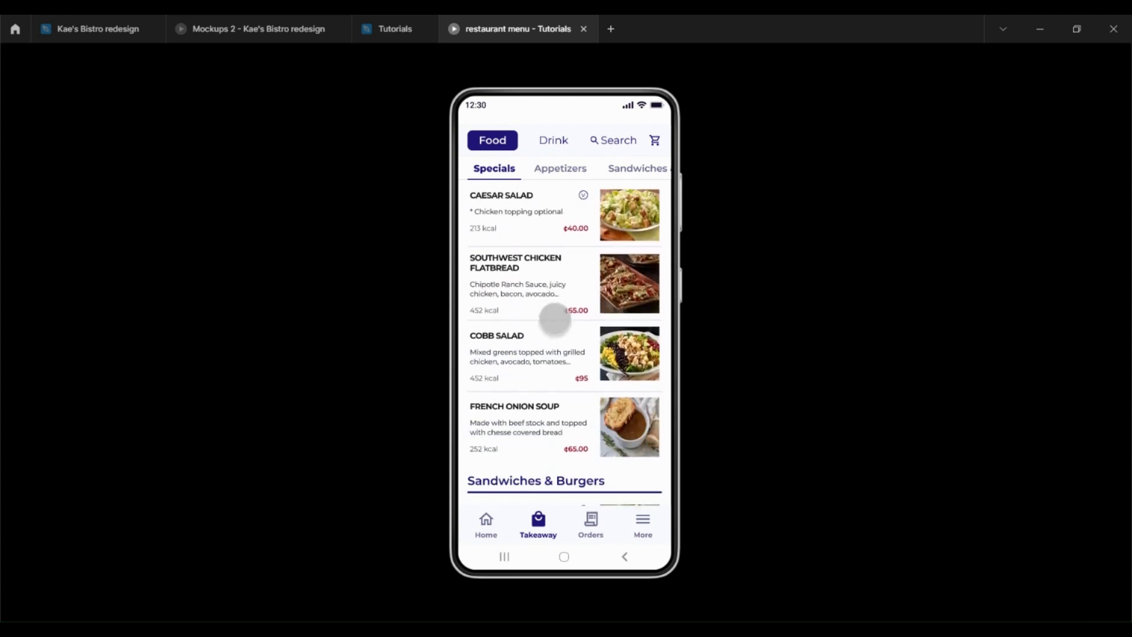
{"action": "left_click_drag", "start_coordinate": [539, 379], "coordinate": [538, 306]}
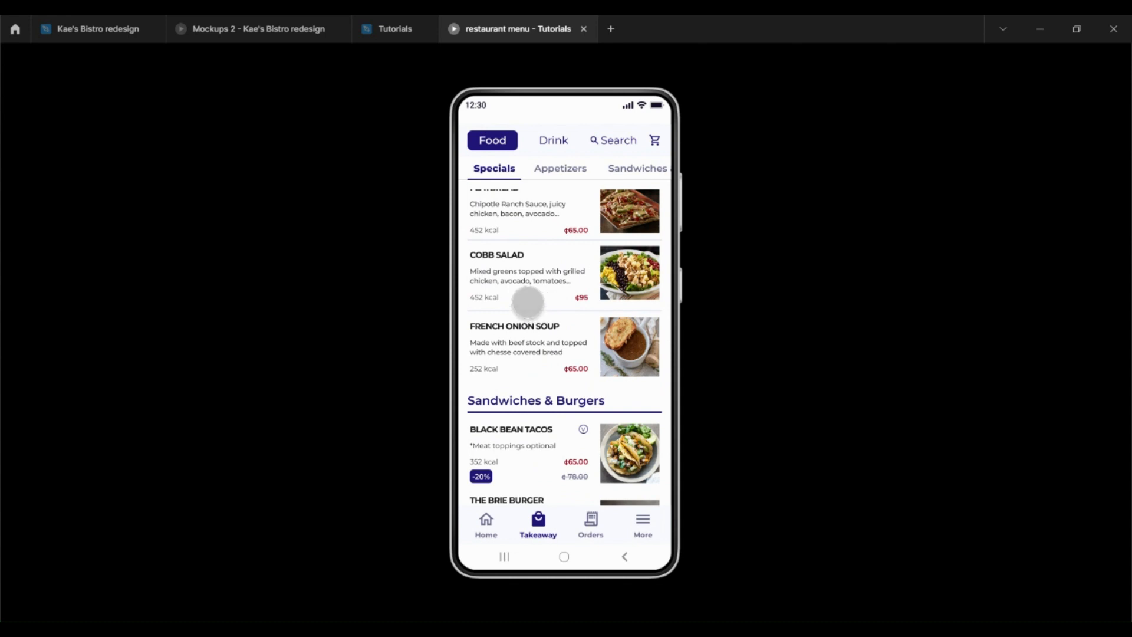
Return to the Tutorials design file and examine the prototype scrolling settings of Food Categories and its nested Filters layer
{"action": "left_click", "coordinate": [384, 31]}
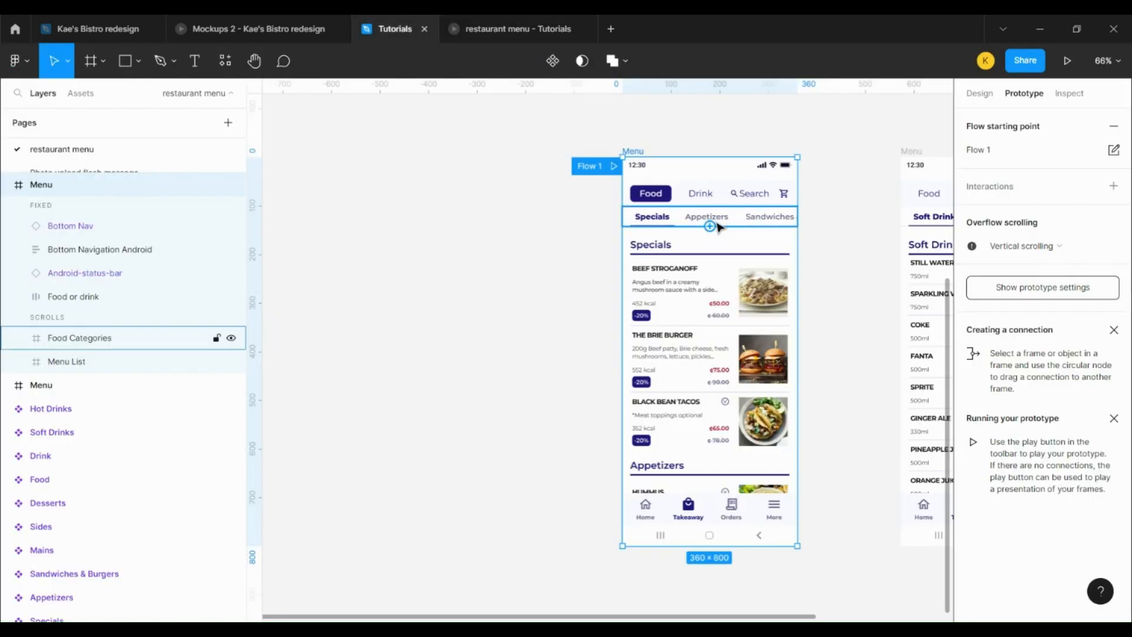
{"action": "left_click", "coordinate": [752, 222]}
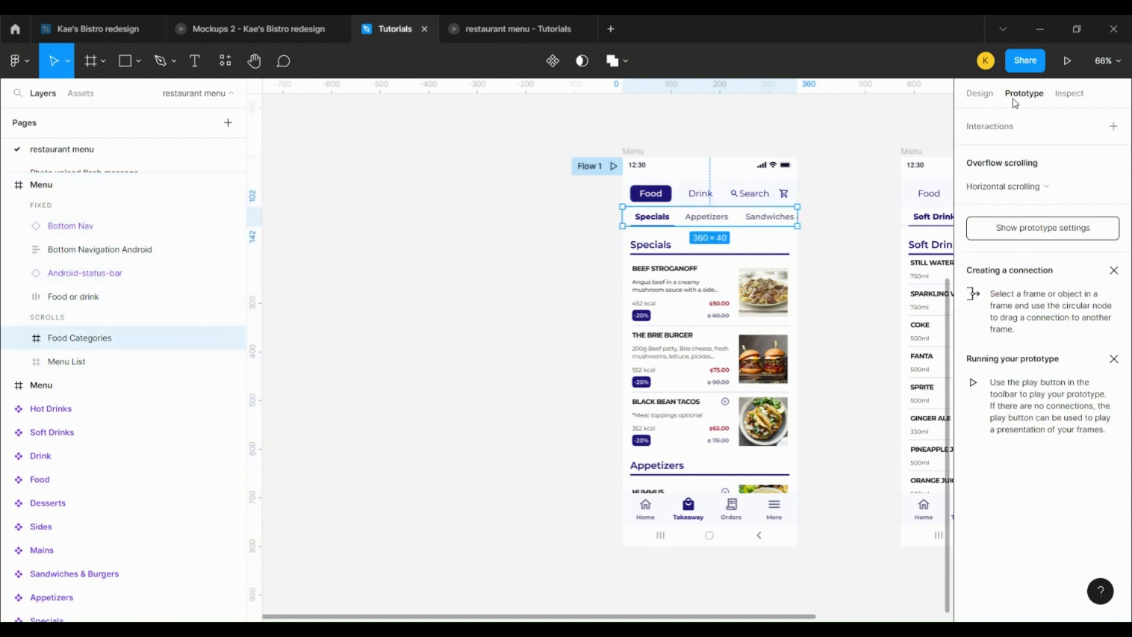
{"action": "left_click", "coordinate": [18, 345]}
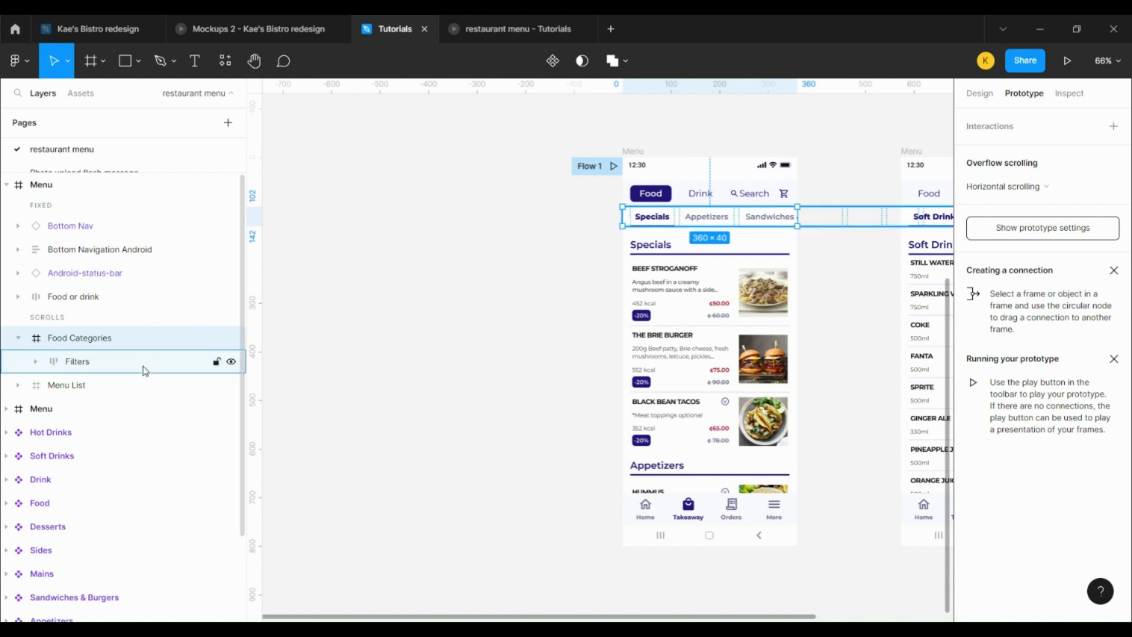
{"action": "left_click", "coordinate": [143, 365]}
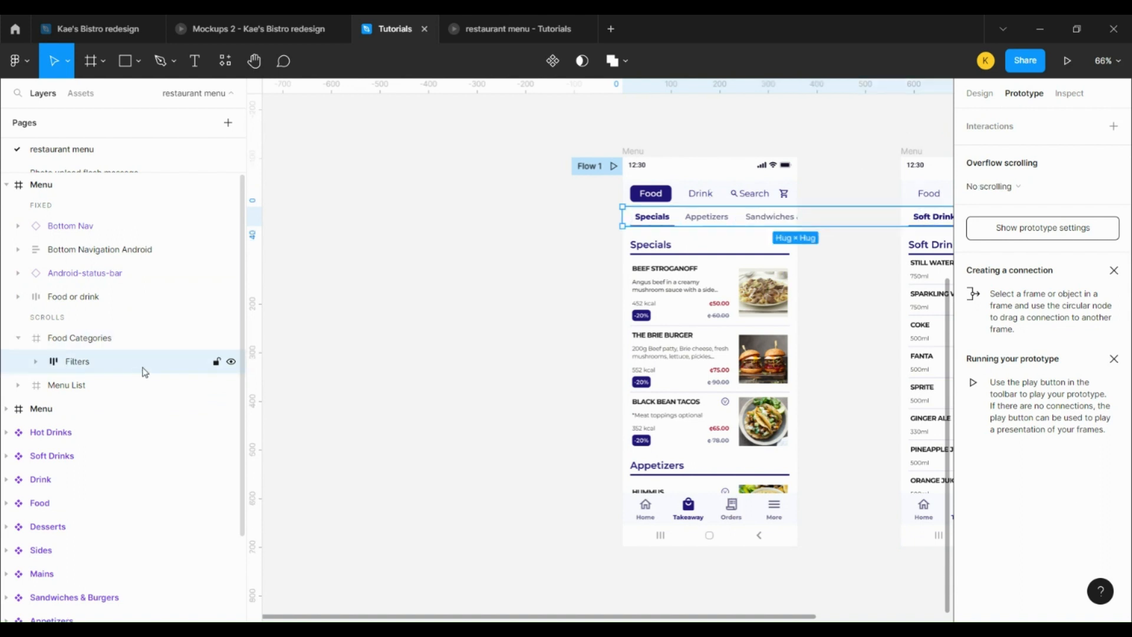
Turn off Clip content for the food Menu frame and turn it on for the Food Categories frame
{"action": "left_click", "coordinate": [627, 152]}
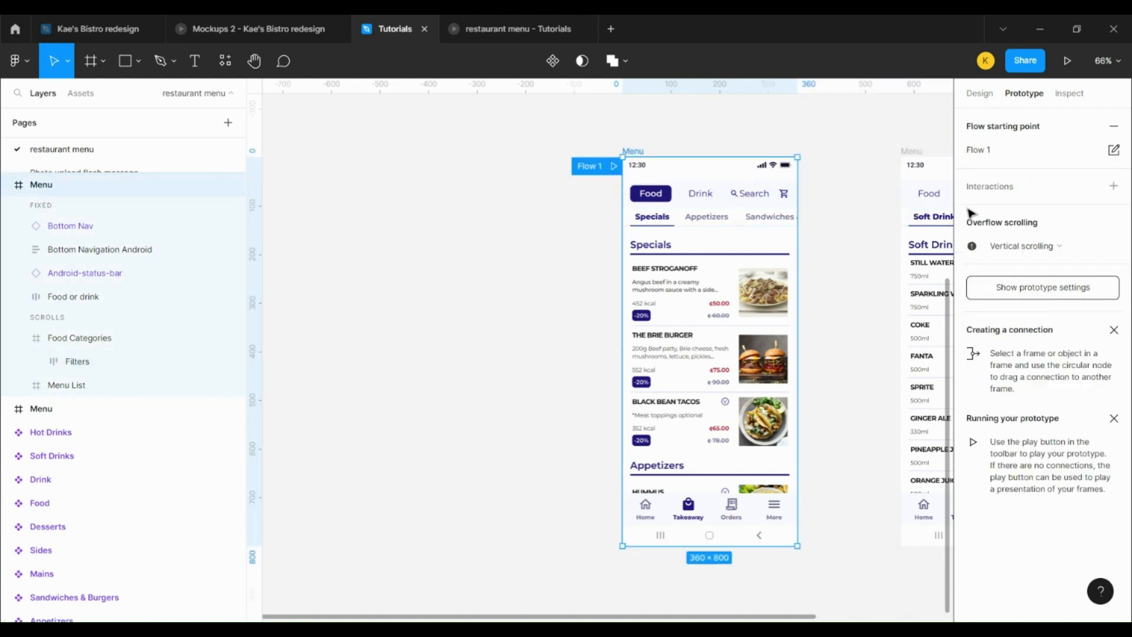
{"action": "left_click", "coordinate": [980, 93]}
{"action": "left_click", "coordinate": [1015, 252]}
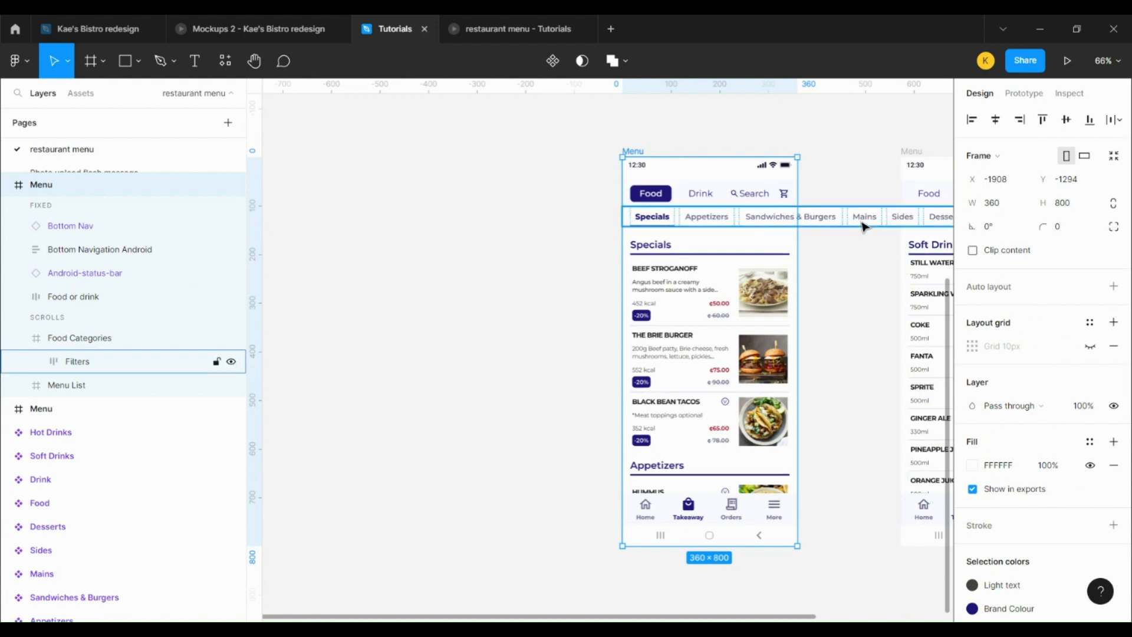
{"action": "left_click", "coordinate": [688, 229]}
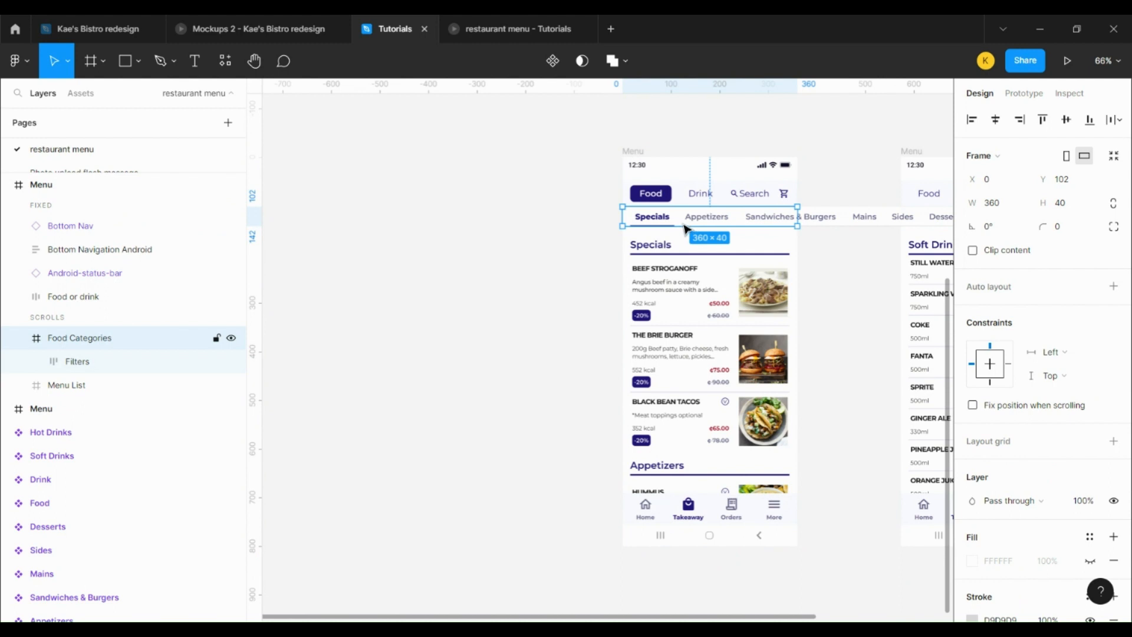
{"action": "left_click", "coordinate": [990, 250]}
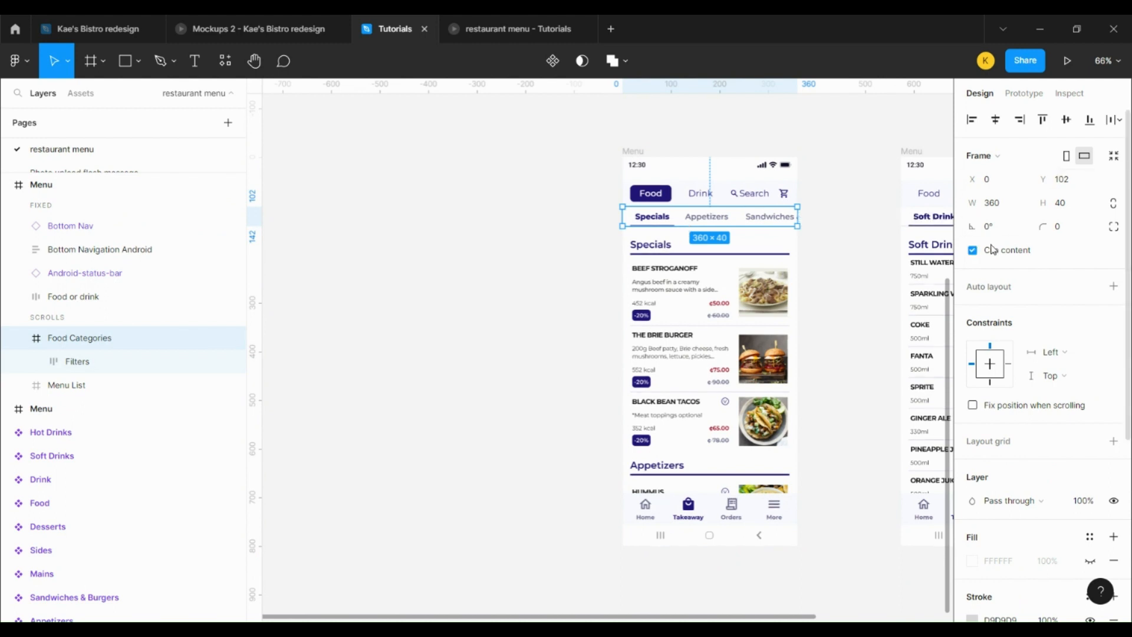
Check the overflow scrolling of Food Categories and play Flow 1 to test the category row's horizontal scrolling
{"action": "left_click", "coordinate": [1012, 101]}
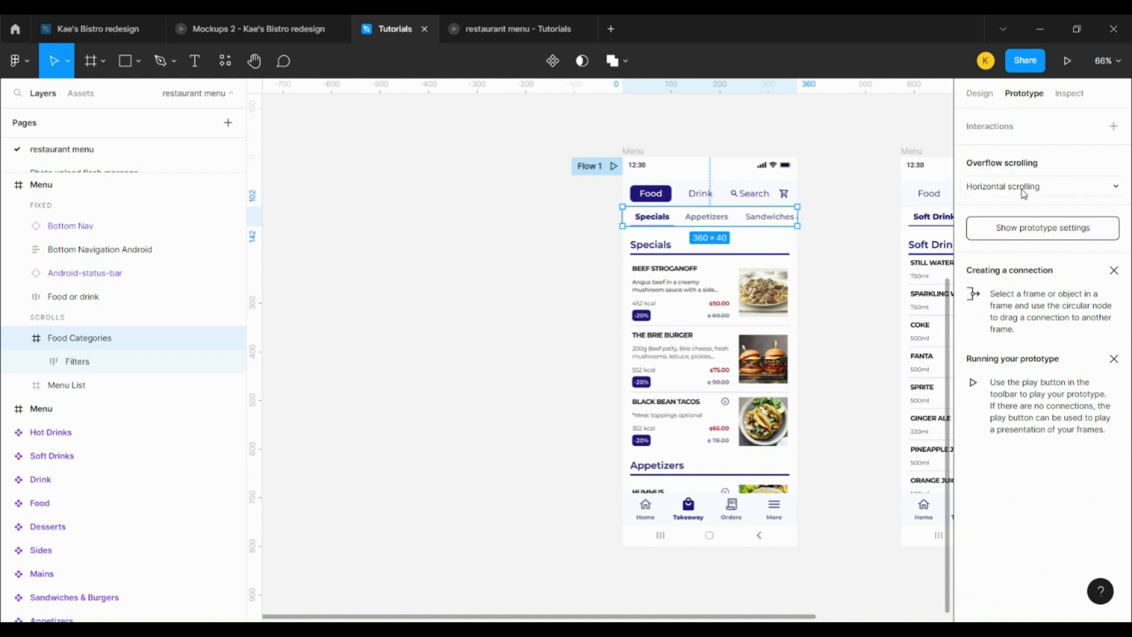
{"action": "left_click", "coordinate": [613, 165]}
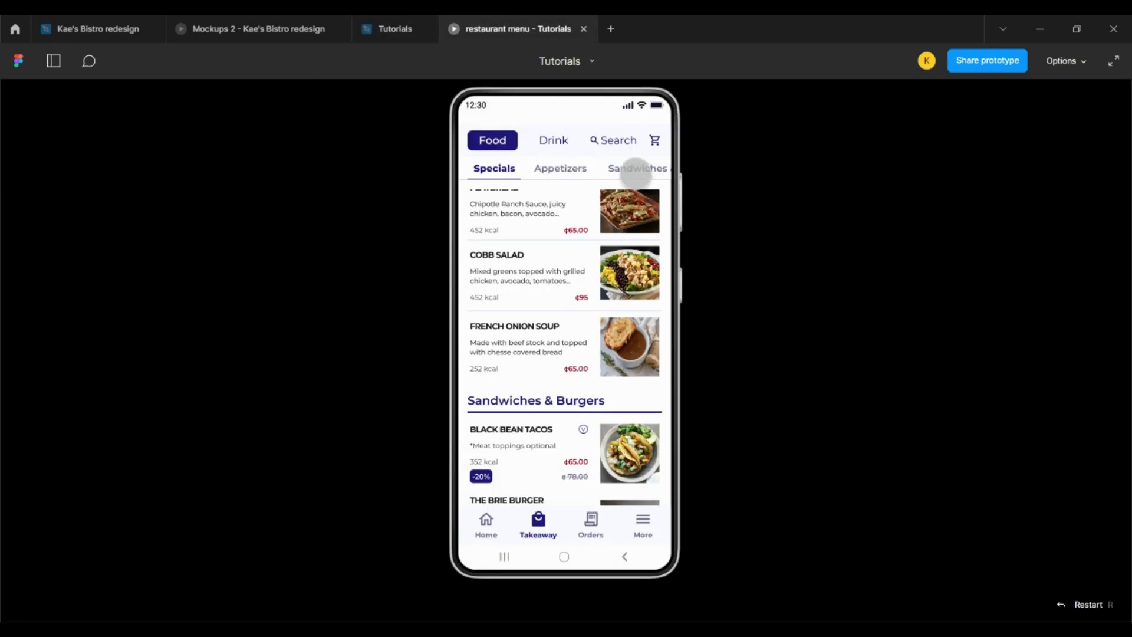
{"action": "left_click_drag", "start_coordinate": [626, 167], "coordinate": [503, 174]}
{"action": "left_click_drag", "start_coordinate": [627, 164], "coordinate": [829, 187]}
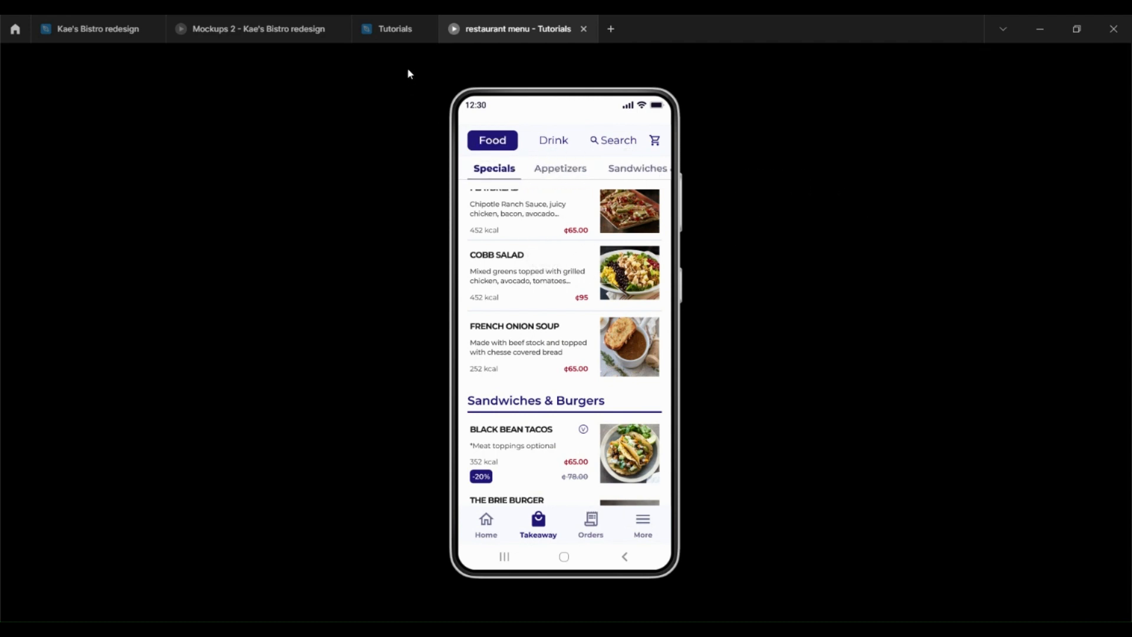
Return to the Tutorials design file, move the food Menu frame farther away from the drinks frame and rename it Specials
{"action": "left_click", "coordinate": [388, 30]}
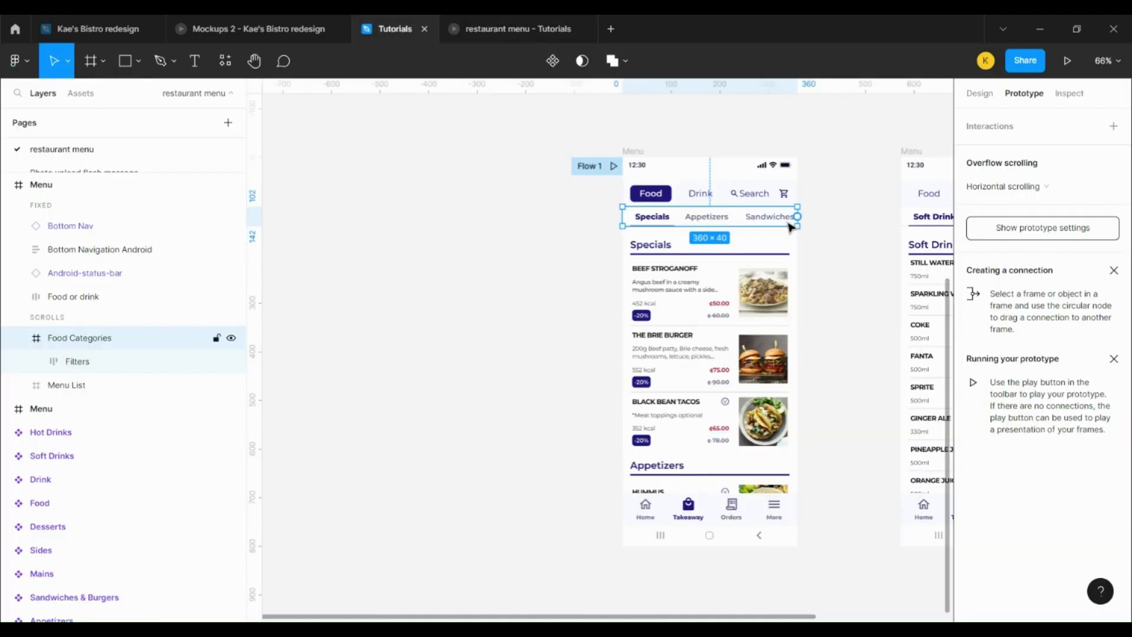
{"action": "left_click", "coordinate": [826, 204]}
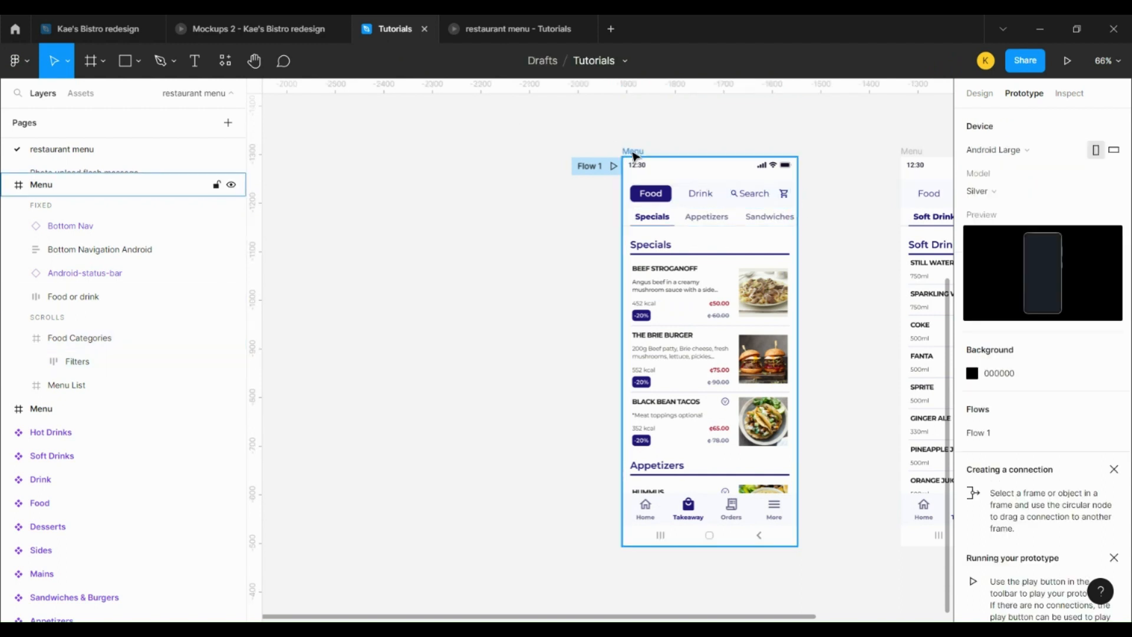
{"action": "left_click", "coordinate": [635, 155]}
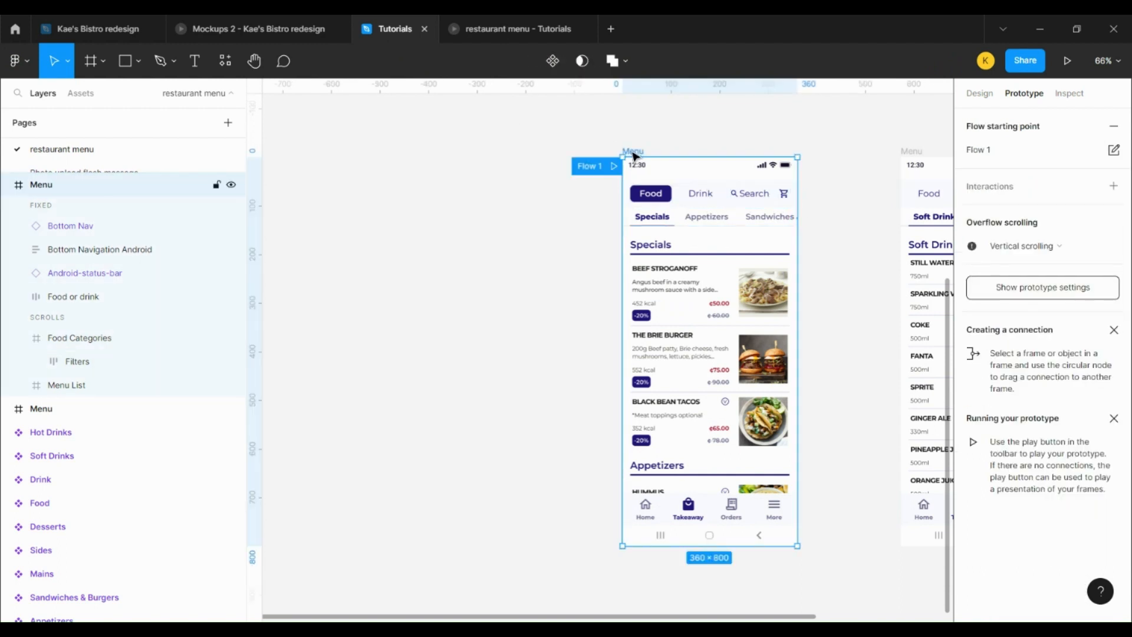
{"action": "left_click_drag", "start_coordinate": [632, 155], "coordinate": [298, 159]}
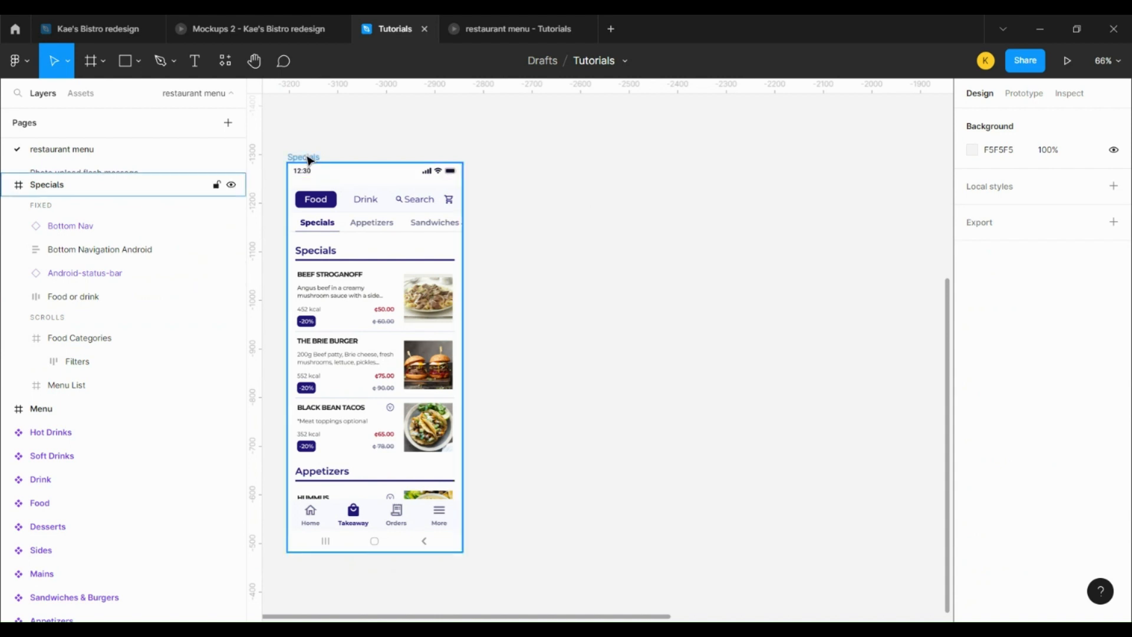
Duplicate the Specials frame and rename the copy Appetizers
{"action": "left_click", "coordinate": [309, 158]}
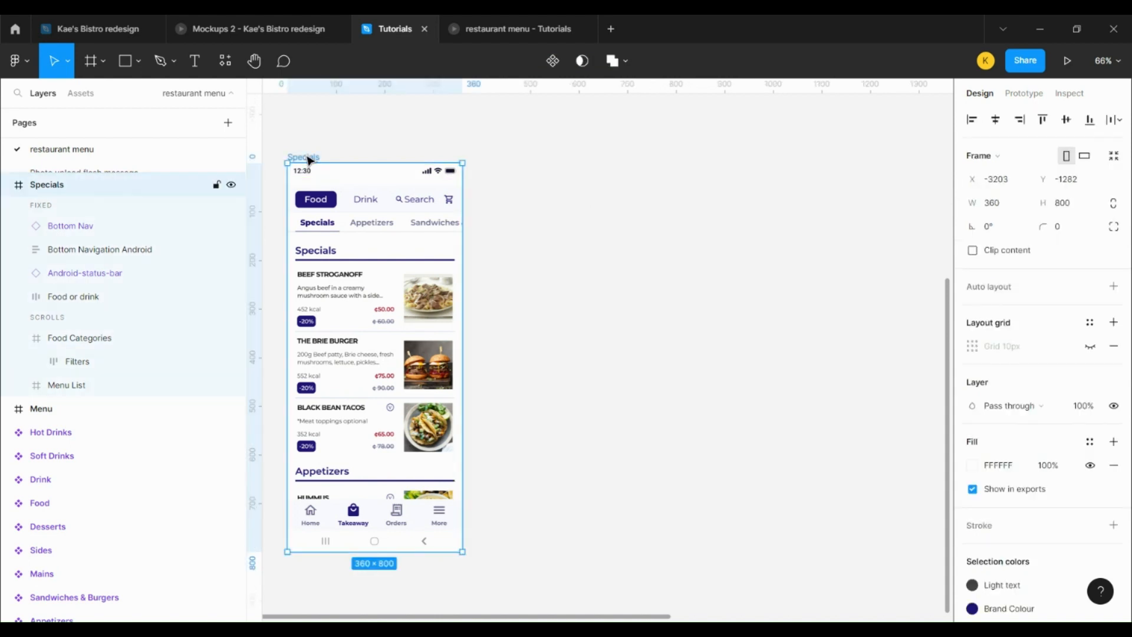
{"action": "key", "text": "ctrl+d"}
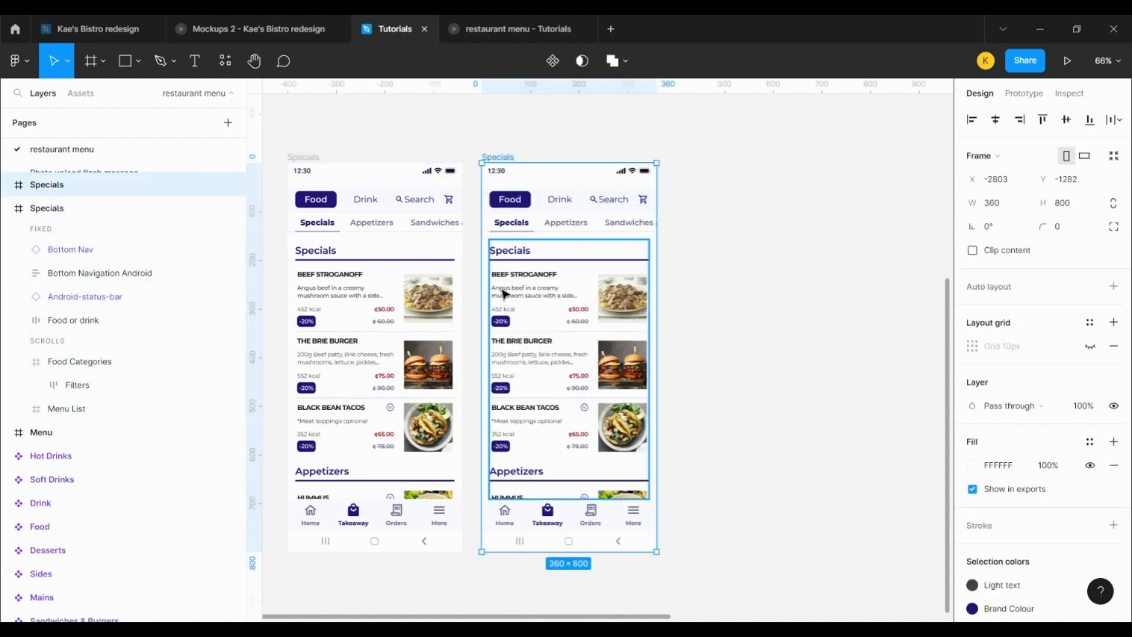
{"action": "double_click", "coordinate": [503, 158]}
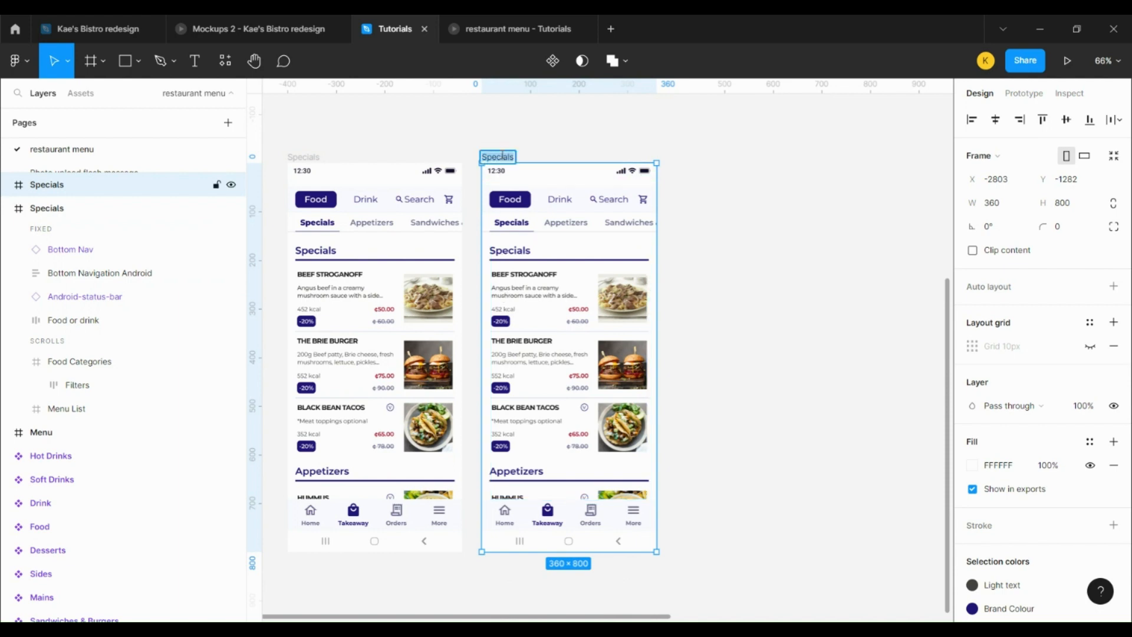
{"action": "type", "text": "Appetizers"}
{"action": "left_click", "coordinate": [797, 242]}
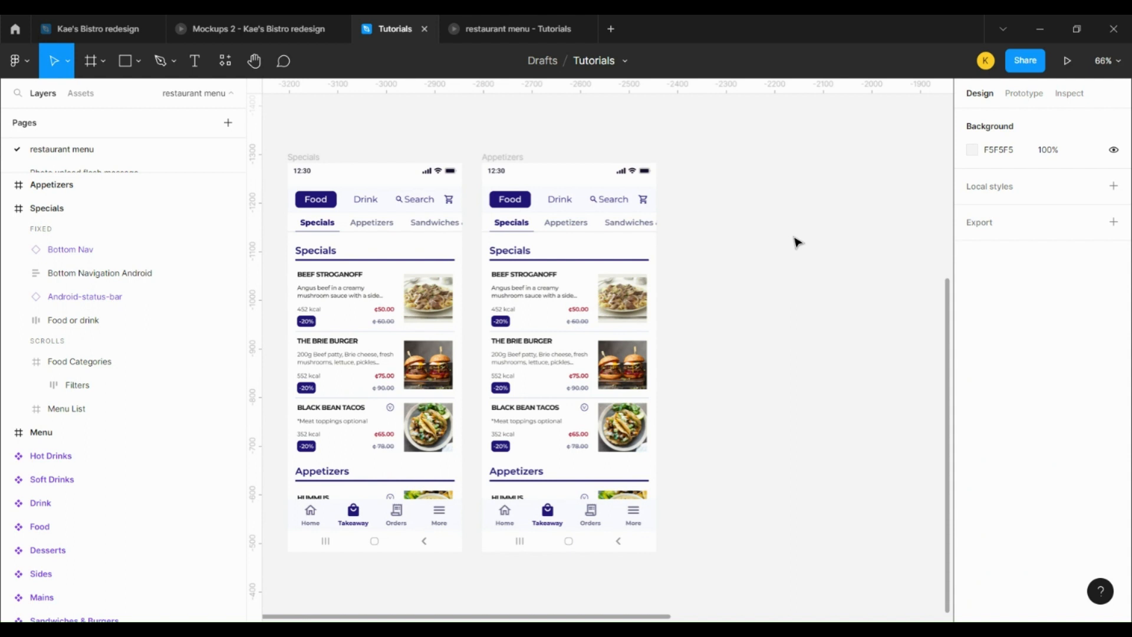
Move FoodMenu Items inside the Appetizers frame's Menu List up to Y -450, bringing the Appetizers section to the list's top
{"action": "left_click", "coordinate": [594, 373]}
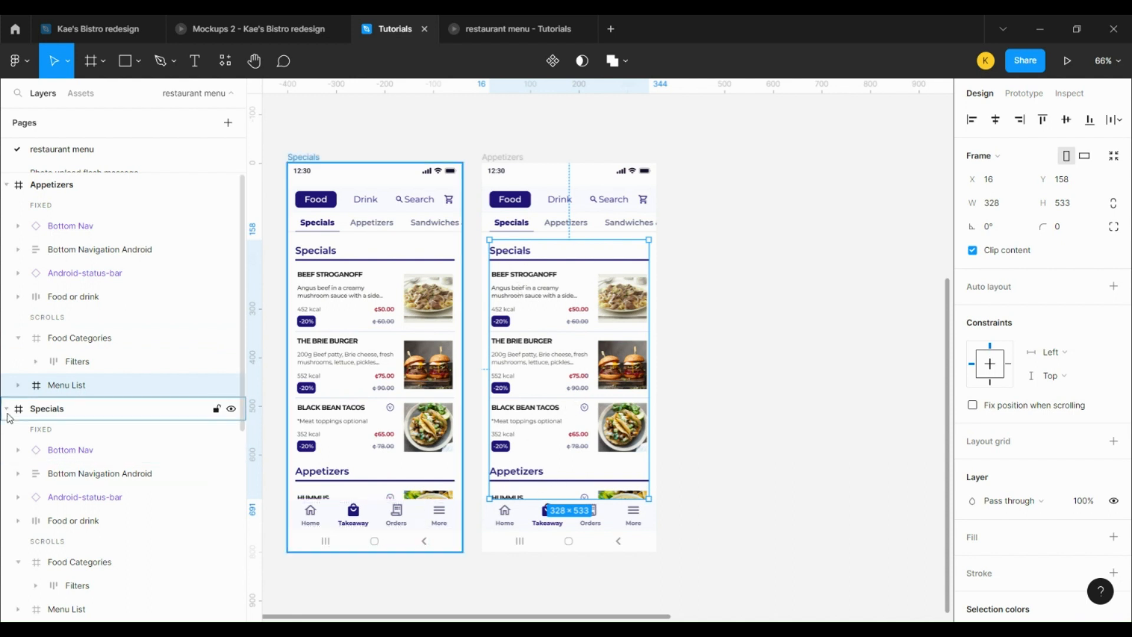
{"action": "left_click", "coordinate": [17, 385]}
{"action": "left_click", "coordinate": [113, 407]}
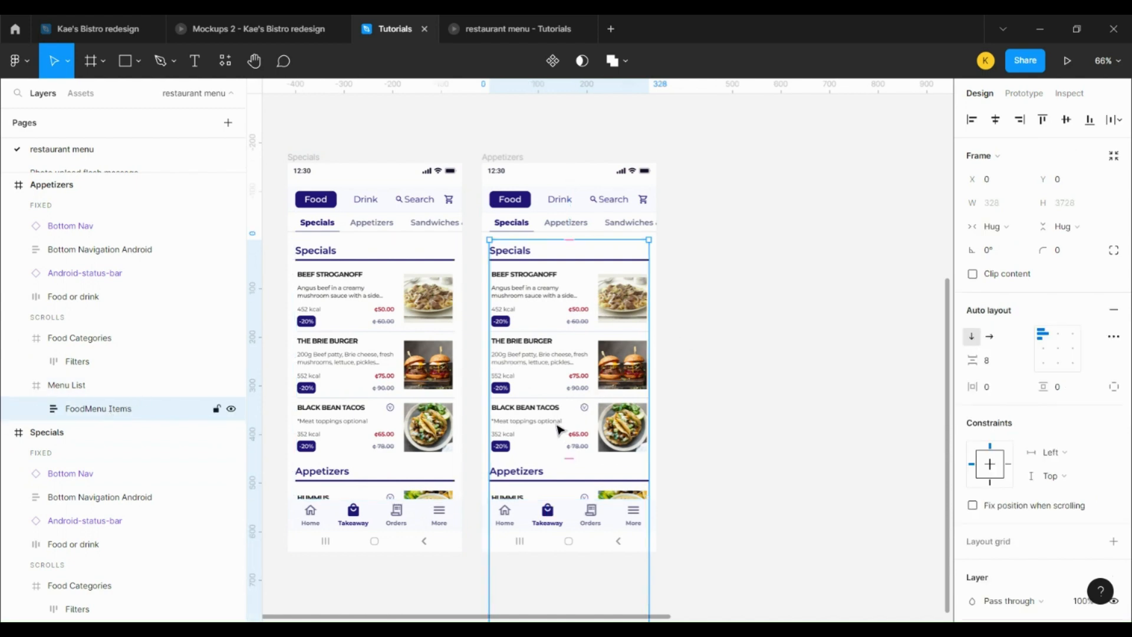
{"action": "key", "text": "shift+Up"}
{"action": "key", "text": "shift+Up"}
{"action": "key", "text": "shift+Up"}
{"action": "key", "text": "shift+Up"}
{"action": "key", "text": "shift+Up"}
{"action": "key", "text": "shift+Up"}
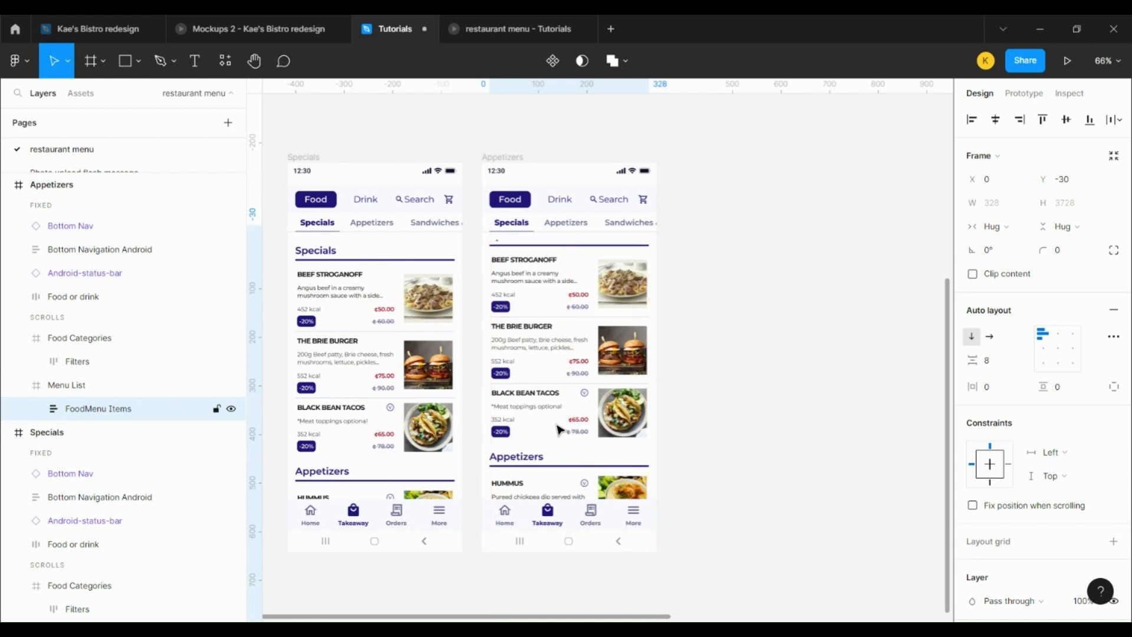
{"action": "key", "text": "shift+Up"}
{"action": "key", "text": "shift+Up"}
{"action": "key", "text": "shift+Up"}
{"action": "key", "text": "shift+Up"}
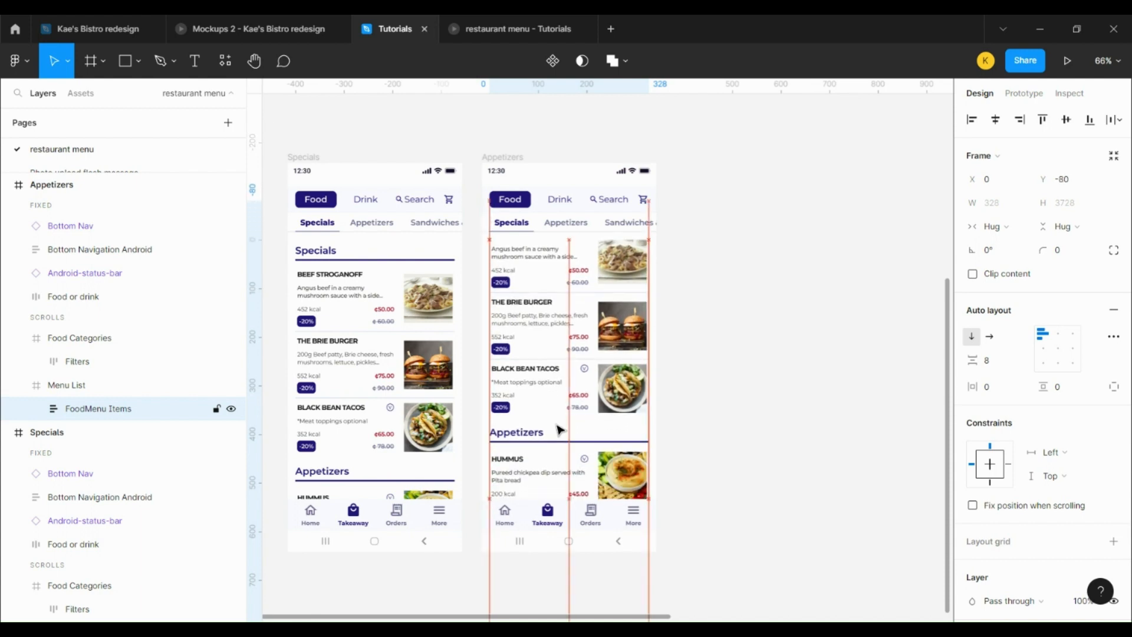
{"action": "key", "text": "shift+Up"}
{"action": "key", "text": "shift+Up"}
{"action": "key", "text": "shift+Up"}
{"action": "key", "text": "shift+Up"}
{"action": "key", "text": "shift+Up"}
{"action": "key", "text": "shift+Up"}
{"action": "key", "text": "shift+Up"}
{"action": "key", "text": "shift+Up"}
{"action": "key", "text": "shift+Up"}
{"action": "key", "text": "shift+Up"}
{"action": "key", "text": "shift+Up"}
{"action": "key", "text": "shift+Up"}
{"action": "key", "text": "shift+Up"}
{"action": "key", "text": "shift+Up"}
{"action": "key", "text": "shift+Up"}
{"action": "key", "text": "shift+Up"}
{"action": "key", "text": "shift+Up"}
{"action": "key", "text": "shift+Up"}
{"action": "key", "text": "shift+Up"}
{"action": "key", "text": "shift+Up"}
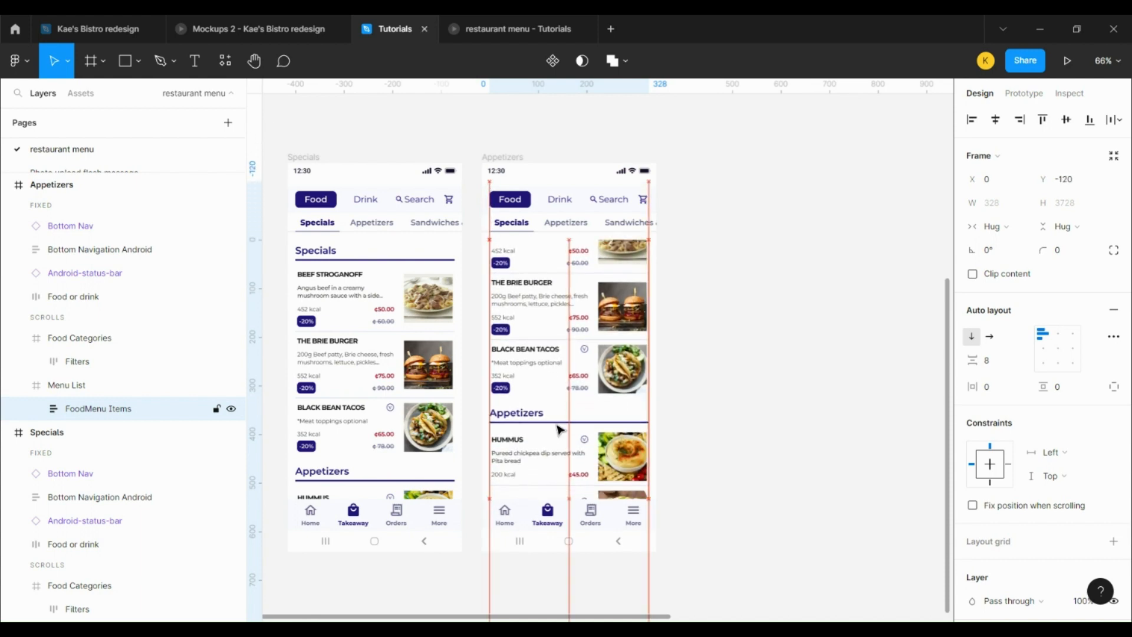
{"action": "key", "text": "shift+Up"}
{"action": "key", "text": "shift+Up"}
{"action": "key", "text": "shift+Up"}
{"action": "key", "text": "shift+Up"}
{"action": "key", "text": "shift+Up"}
{"action": "key", "text": "shift+Up"}
{"action": "key", "text": "shift+Up"}
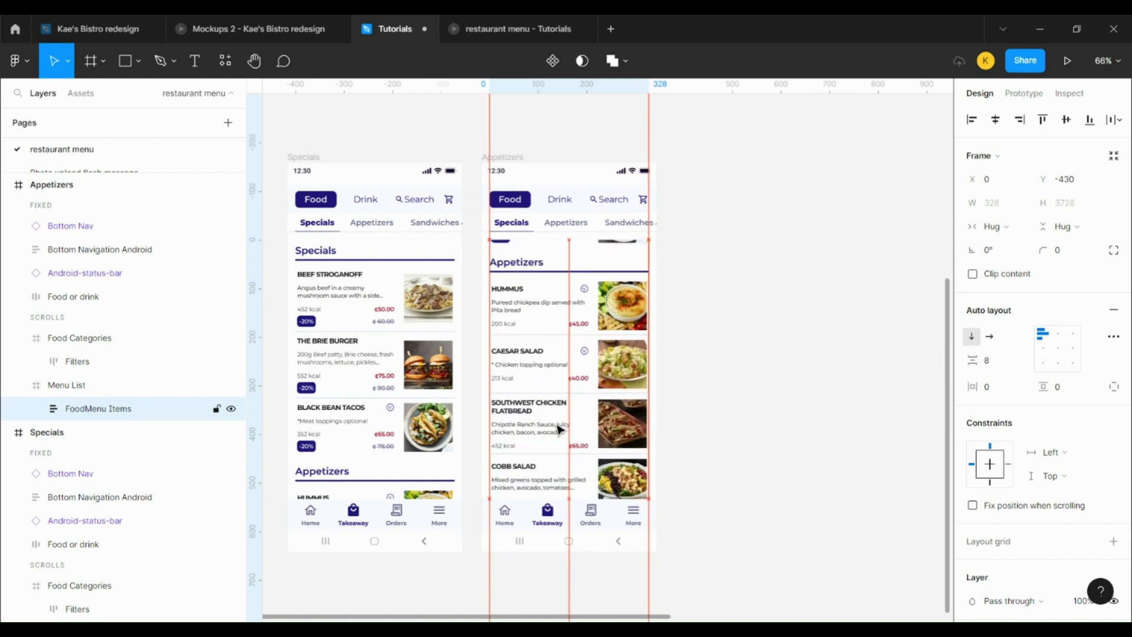
{"action": "key", "text": "shift+Up"}
{"action": "key", "text": "shift+Up"}
{"action": "key", "text": "shift+Up"}
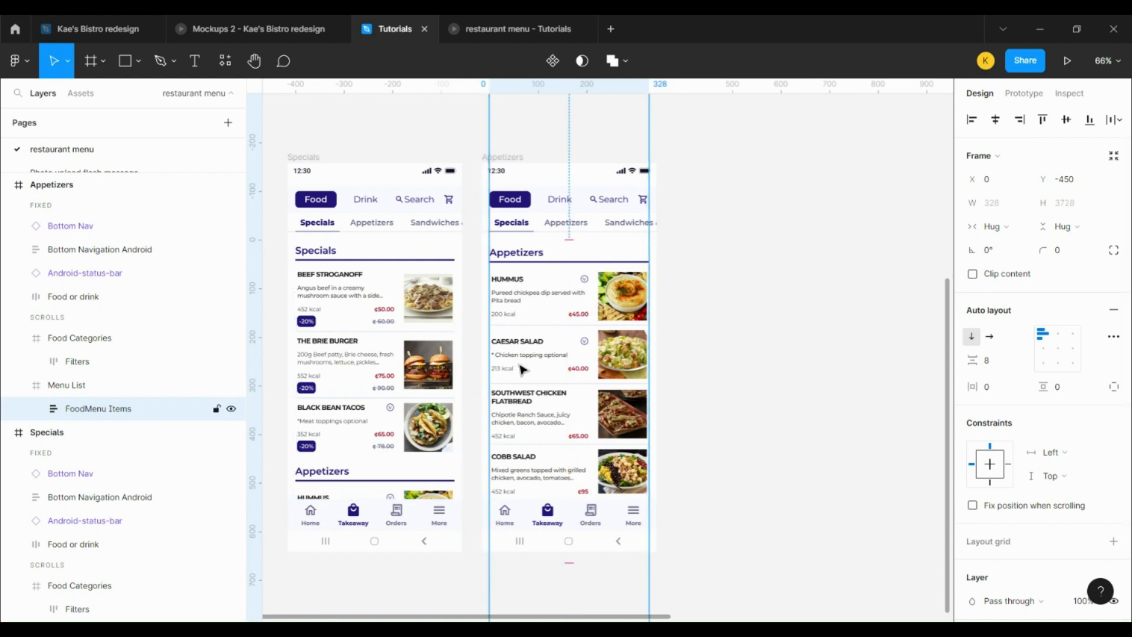
Examine the Y position of FoodMenu Items and the height of its nested Specials section
{"action": "left_click", "coordinate": [1073, 182]}
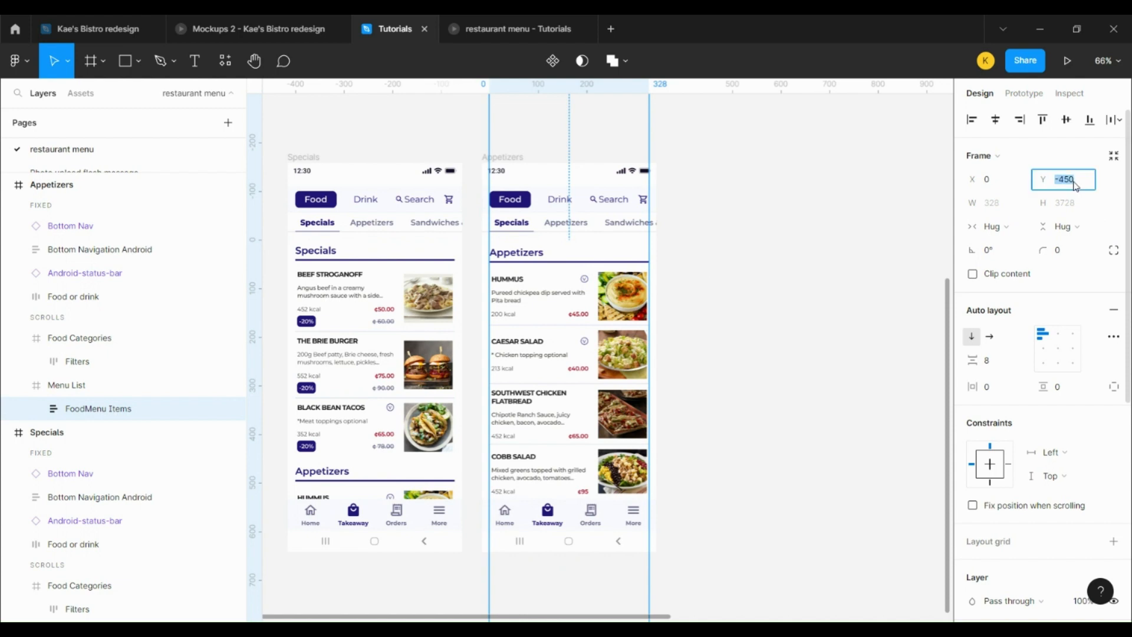
{"action": "left_click", "coordinate": [37, 410]}
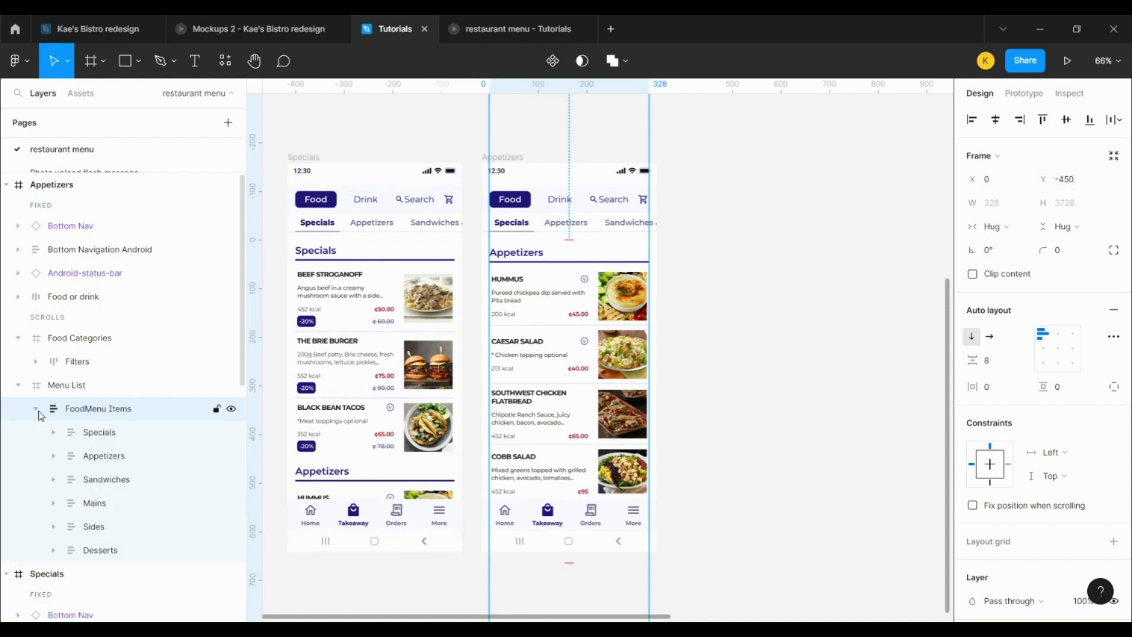
{"action": "left_click", "coordinate": [129, 437]}
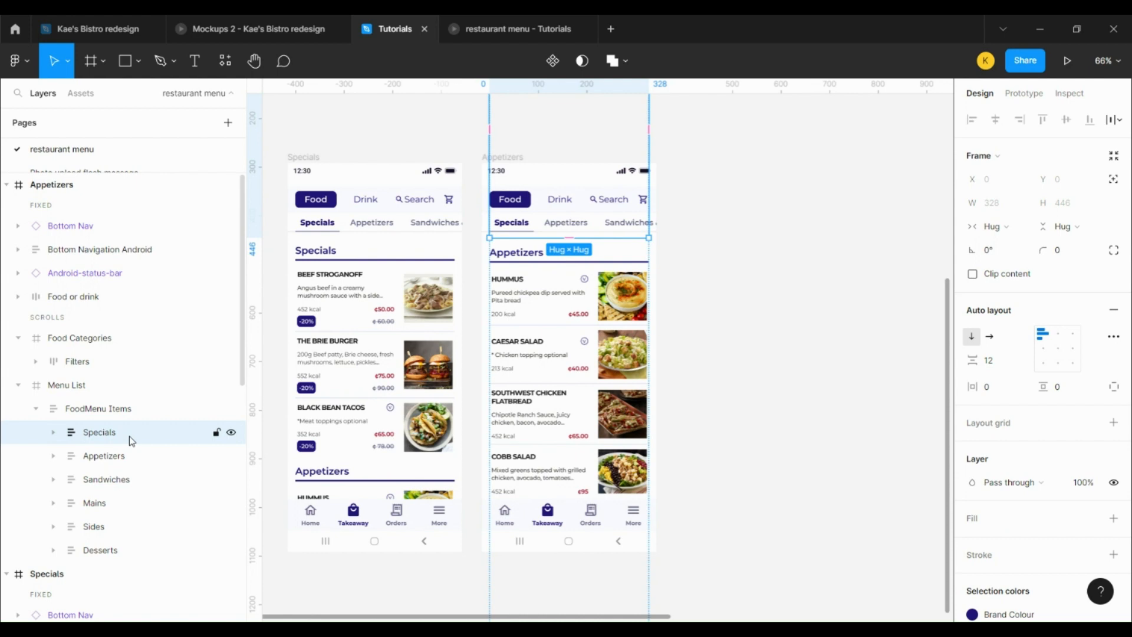
{"action": "left_click", "coordinate": [82, 410]}
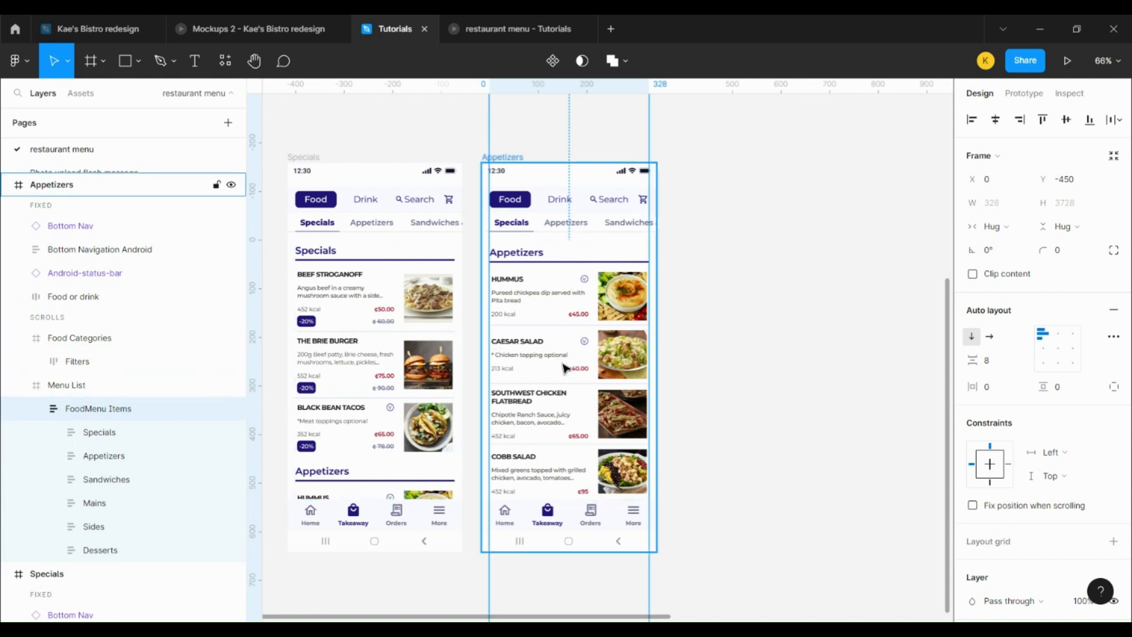
Undo the upward moves of FoodMenu Items in the Appetizers frame
{"action": "key", "text": "ctrl+z"}
{"action": "key", "text": "ctrl+z"}
{"action": "key", "text": "ctrl+z"}
{"action": "key", "text": "ctrl+z"}
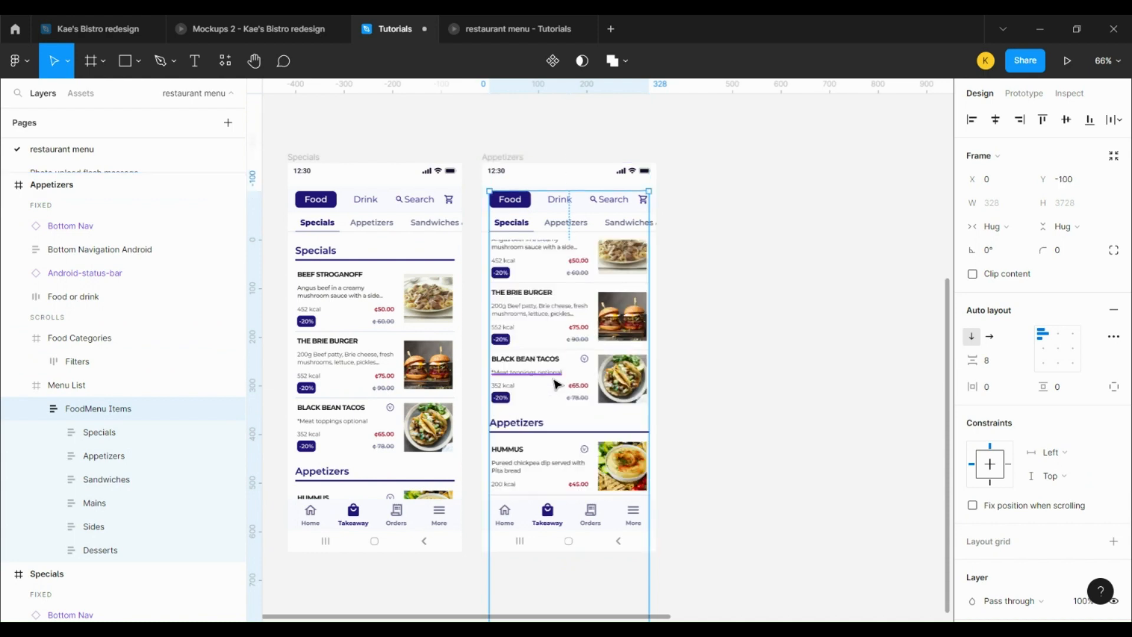
{"action": "key", "text": "ctrl+z"}
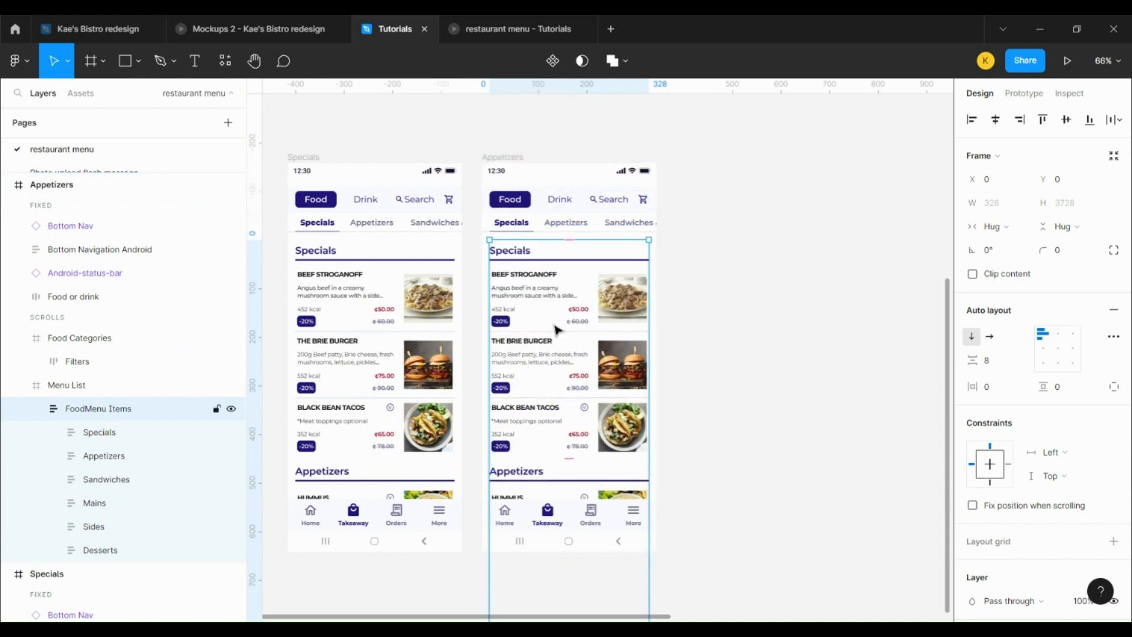
Set the Y position of FoodMenu Items in the Appetizers frame to -454
{"action": "left_click", "coordinate": [1074, 180]}
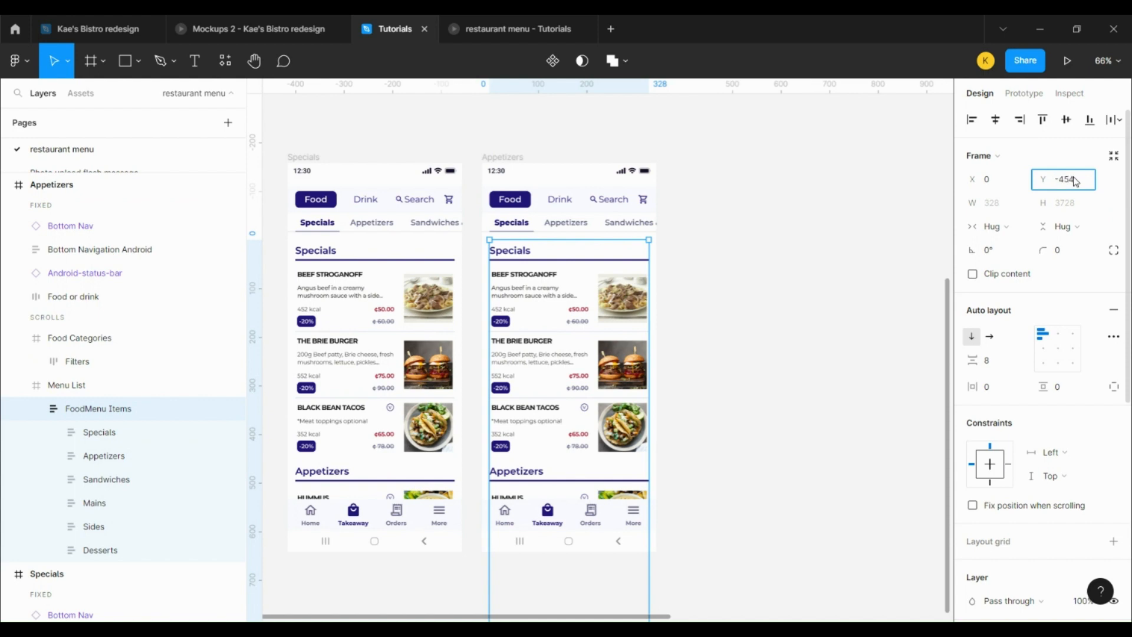
{"action": "key", "text": "Return"}
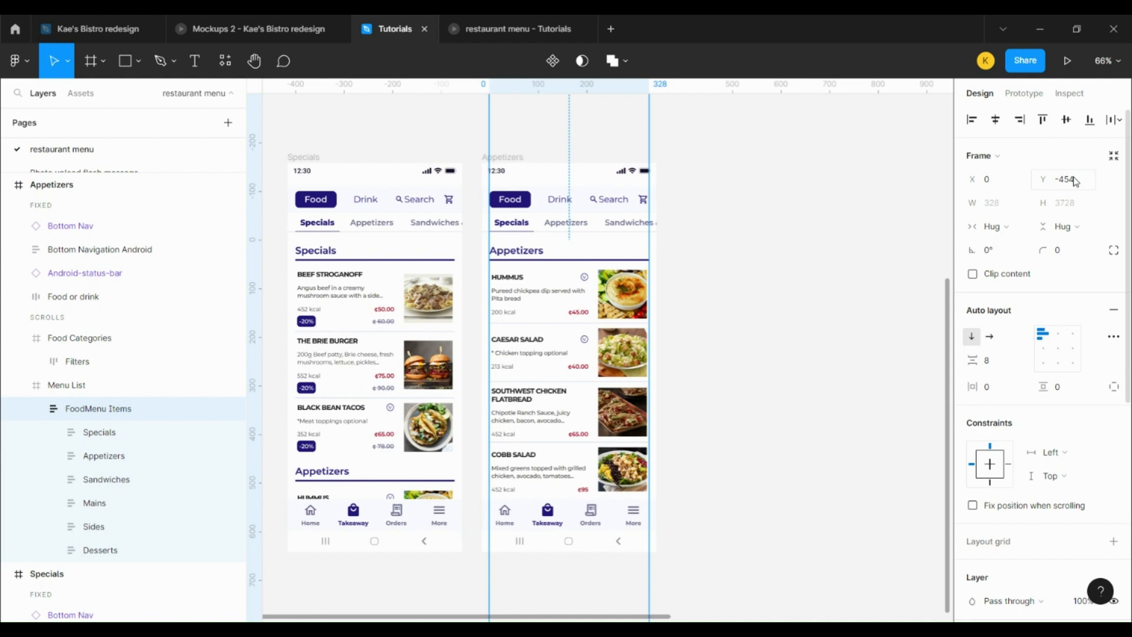
Examine the Appetizers tab instance in the Appetizers frame's category row and compare the On and Off variants of the Specials component
{"action": "left_click", "coordinate": [569, 228]}
{"action": "left_click", "coordinate": [565, 227]}
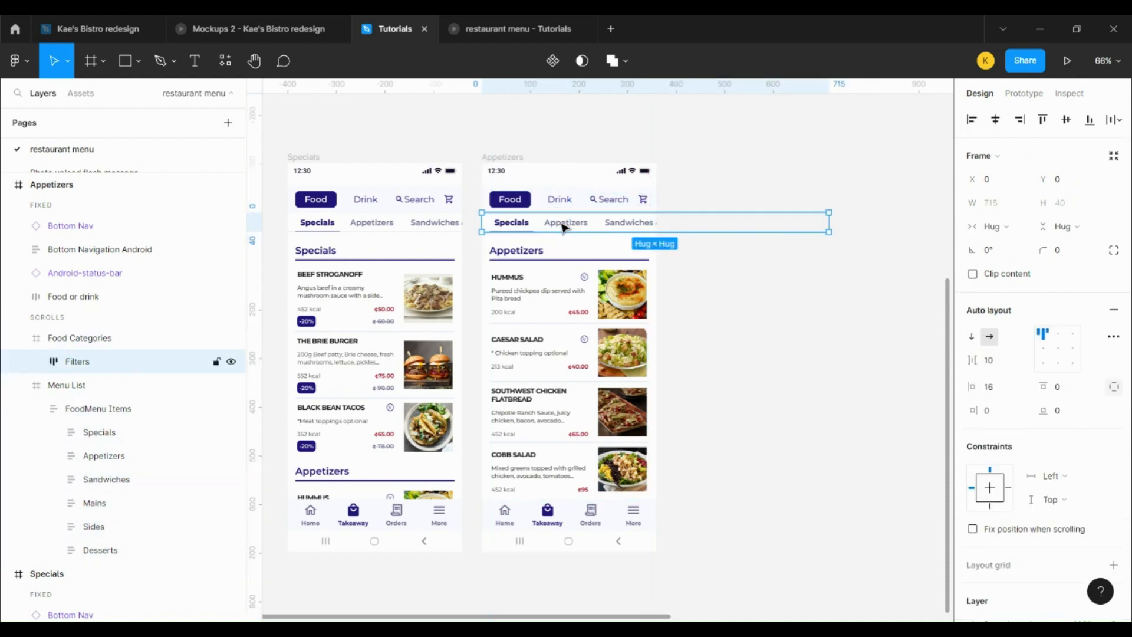
{"action": "left_click", "coordinate": [565, 227]}
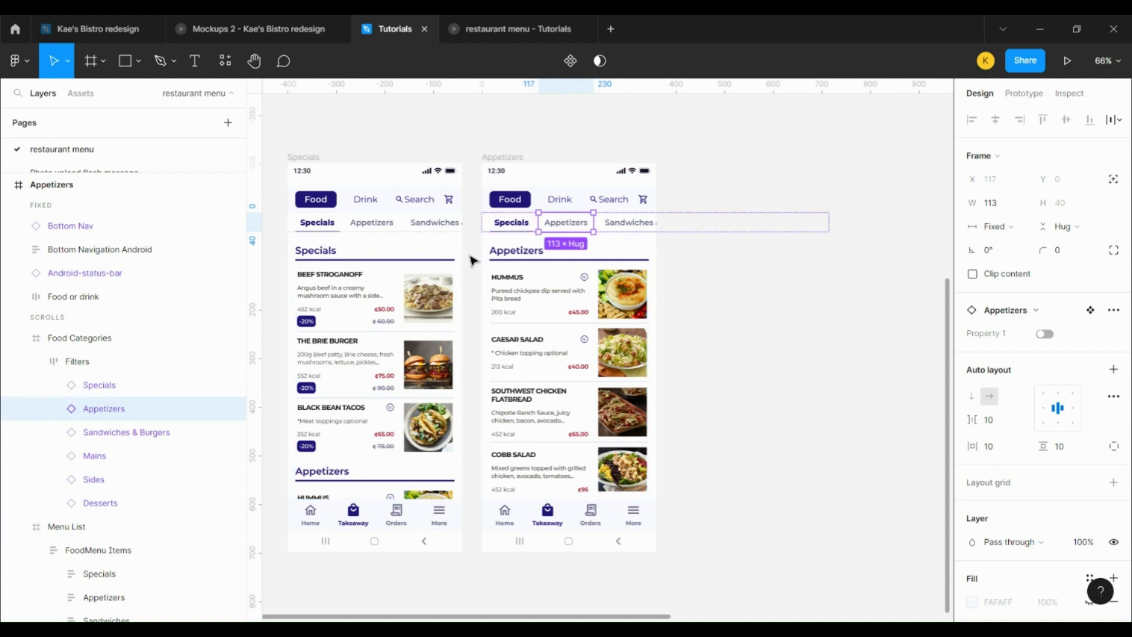
{"action": "scroll", "coordinate": [460, 321], "scroll_direction": "up", "scroll_amount": 8}
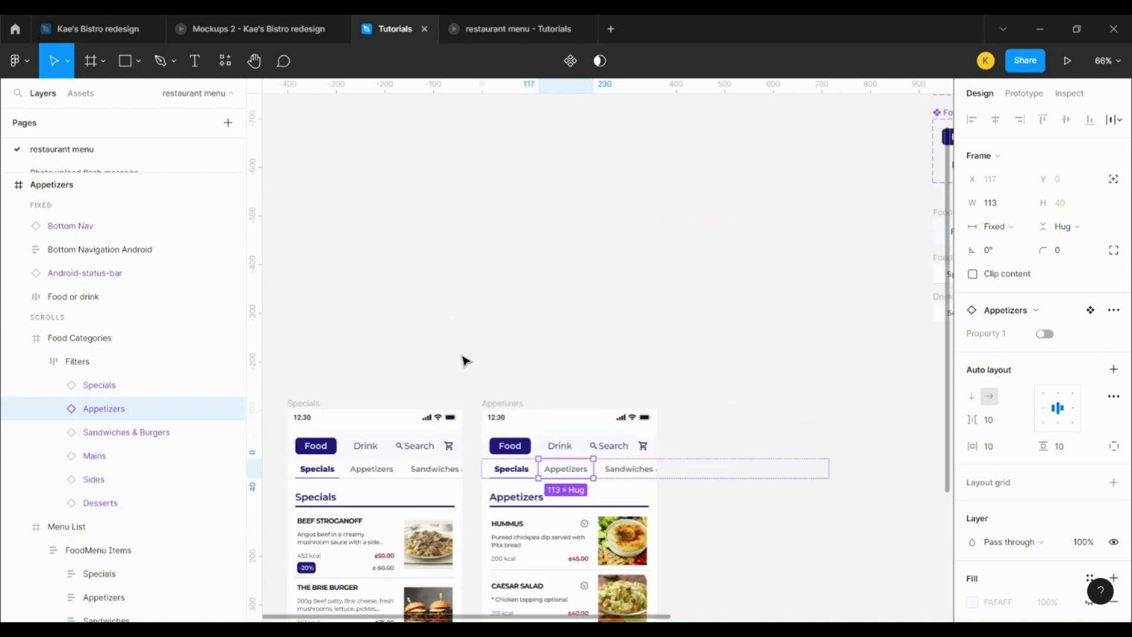
{"action": "scroll", "coordinate": [464, 361], "scroll_direction": "down", "scroll_amount": 1}
{"action": "scroll", "coordinate": [464, 360], "scroll_direction": "down", "scroll_amount": 5, "text": "ctrl"}
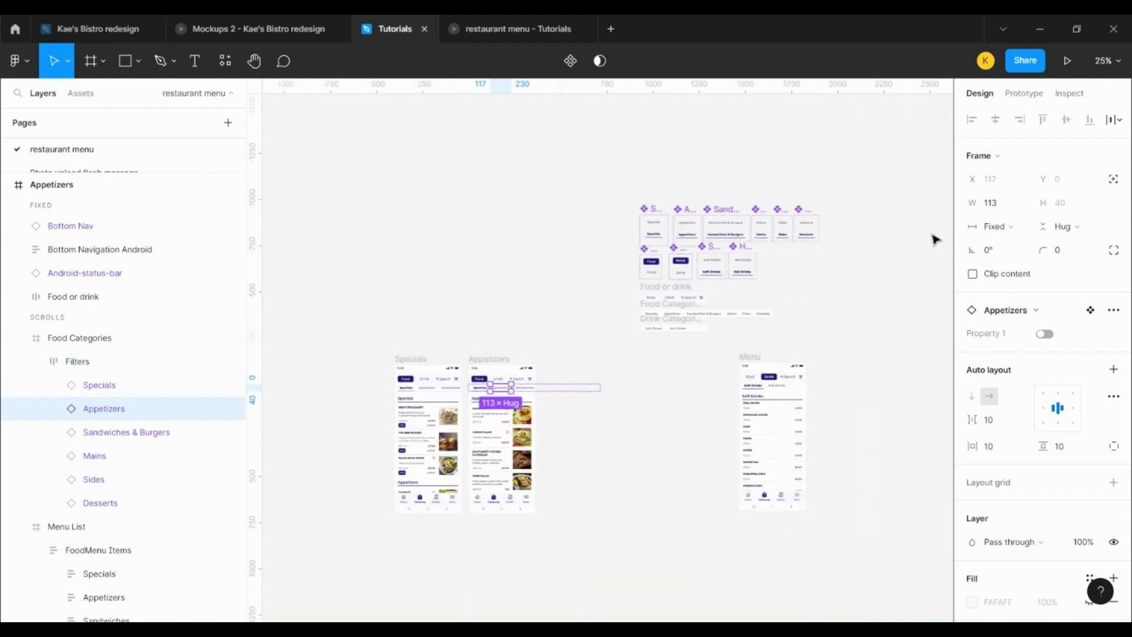
{"action": "scroll", "coordinate": [824, 204], "scroll_direction": "up", "scroll_amount": 6, "text": "ctrl"}
{"action": "scroll", "coordinate": [765, 295], "scroll_direction": "down", "scroll_amount": 2, "text": "ctrl"}
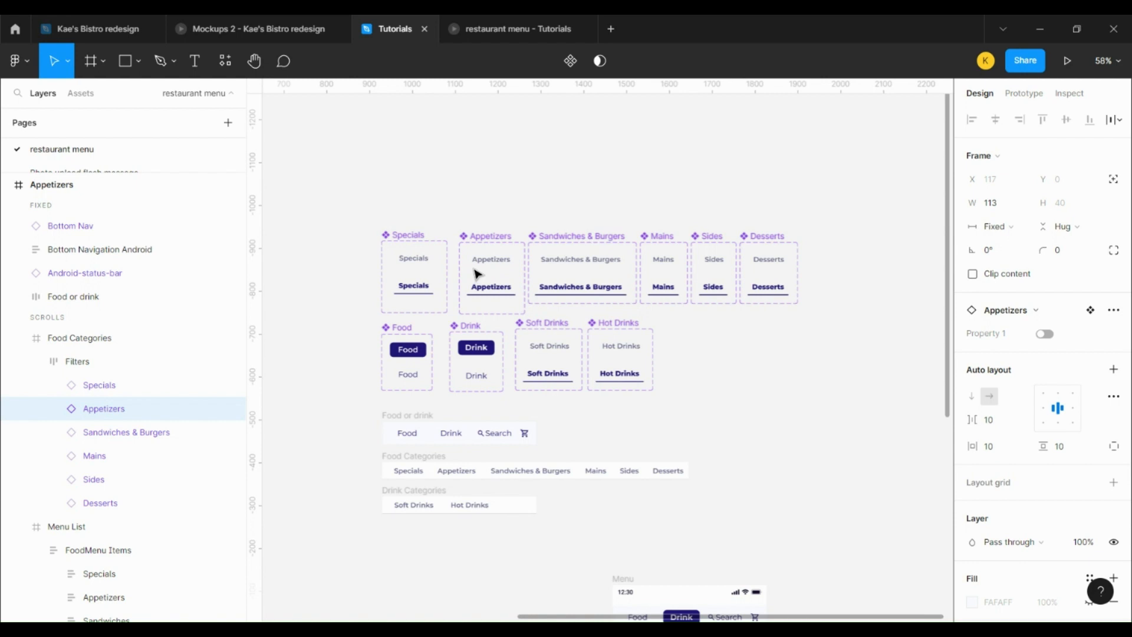
{"action": "left_click", "coordinate": [411, 299]}
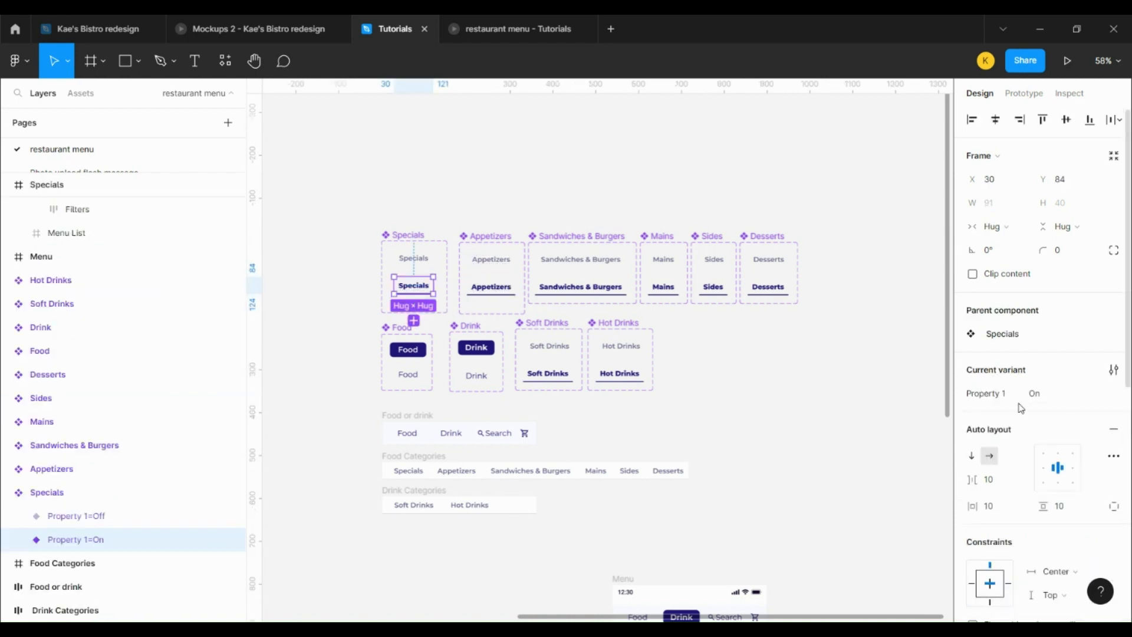
{"action": "left_click", "coordinate": [414, 259]}
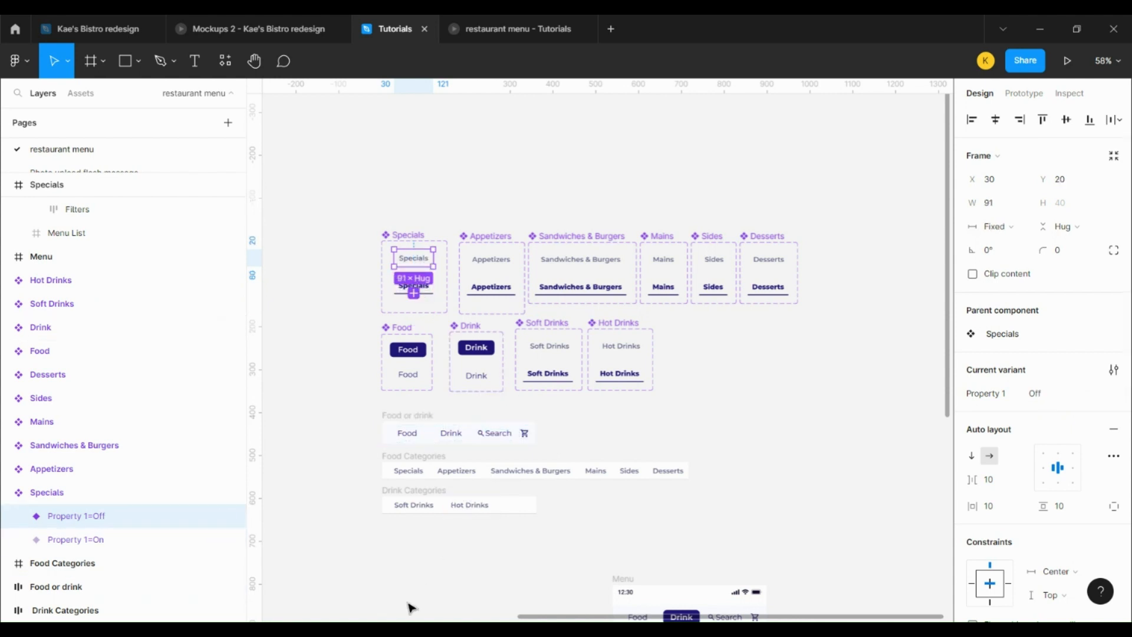
{"action": "scroll", "coordinate": [412, 503], "scroll_direction": "down", "scroll_amount": 7}
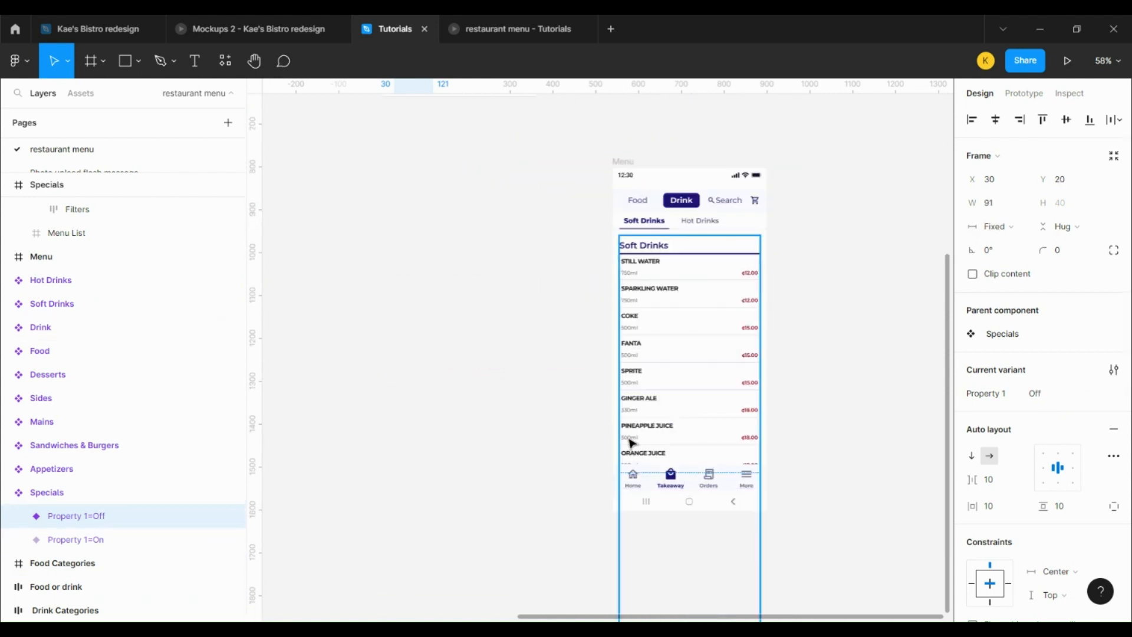
{"action": "scroll", "coordinate": [631, 442], "scroll_direction": "down", "scroll_amount": 5}
{"action": "scroll", "coordinate": [333, 324], "scroll_direction": "up", "scroll_amount": 6}
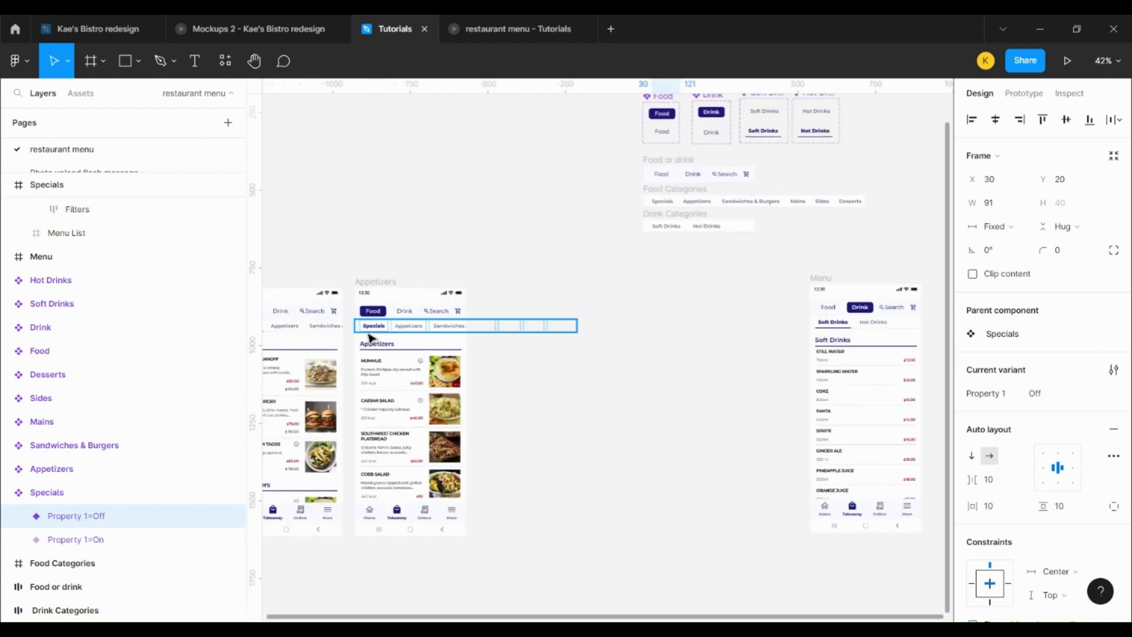
Switch the Specials tab to its off variant and the Appetizers tab to its on variant in the Appetizers frame's category row
{"action": "left_click", "coordinate": [400, 323]}
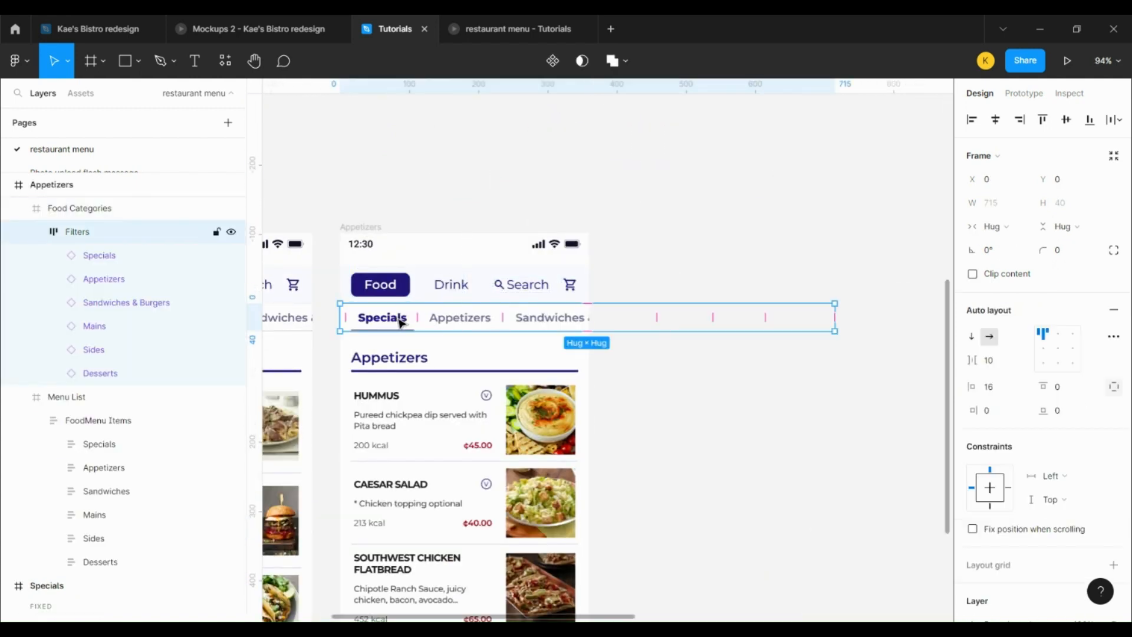
{"action": "left_click", "coordinate": [399, 322]}
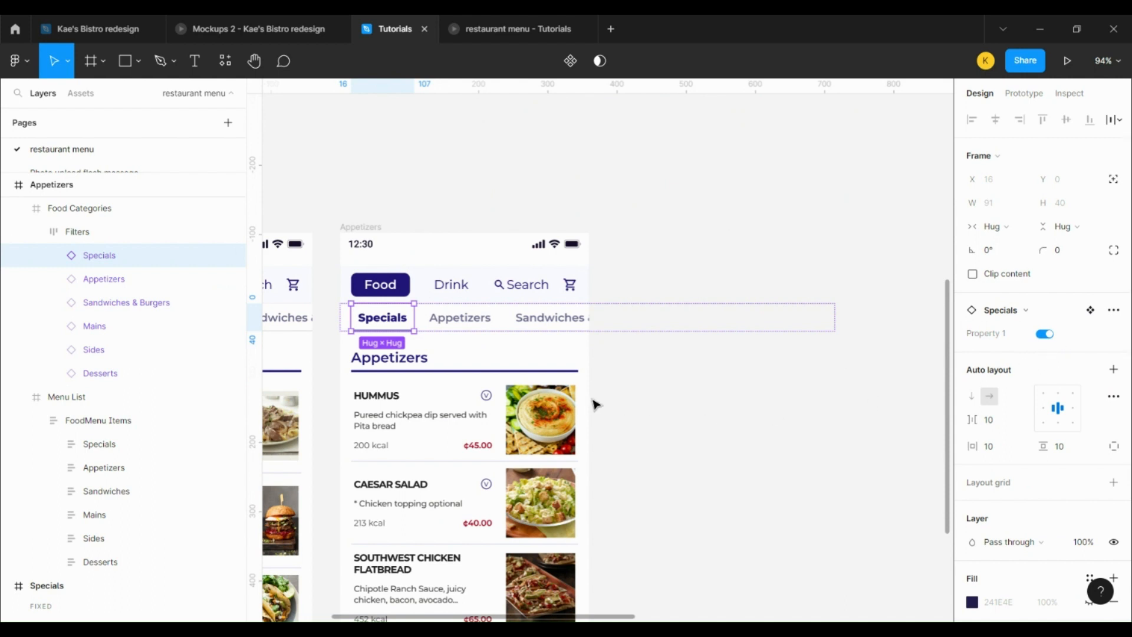
{"action": "left_click", "coordinate": [1045, 334]}
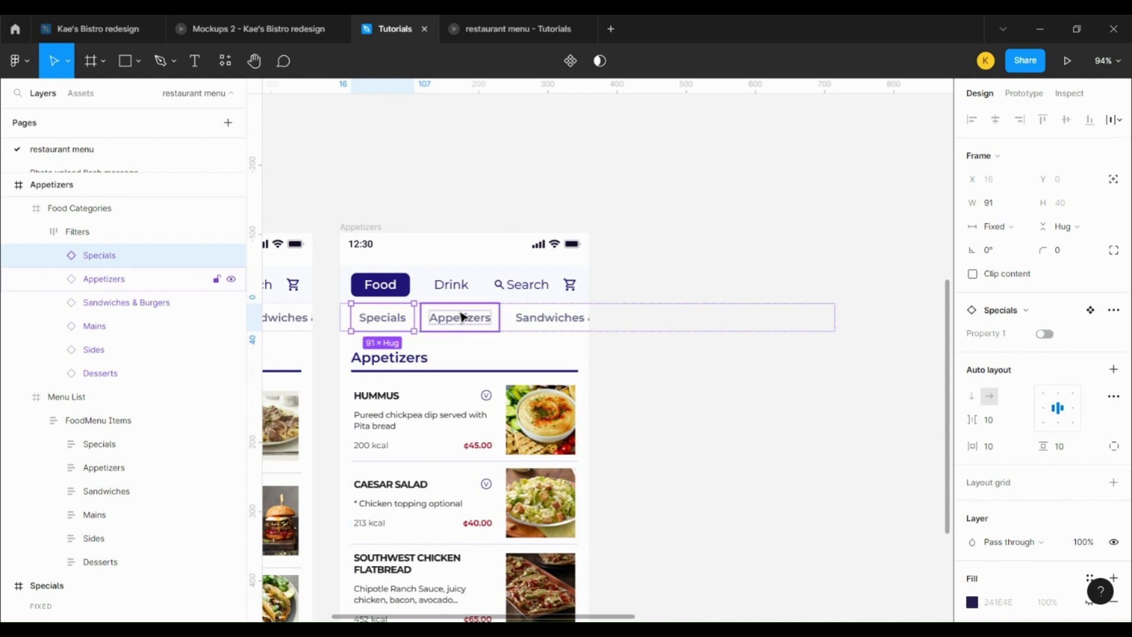
{"action": "left_click", "coordinate": [462, 318]}
{"action": "left_click", "coordinate": [1038, 335]}
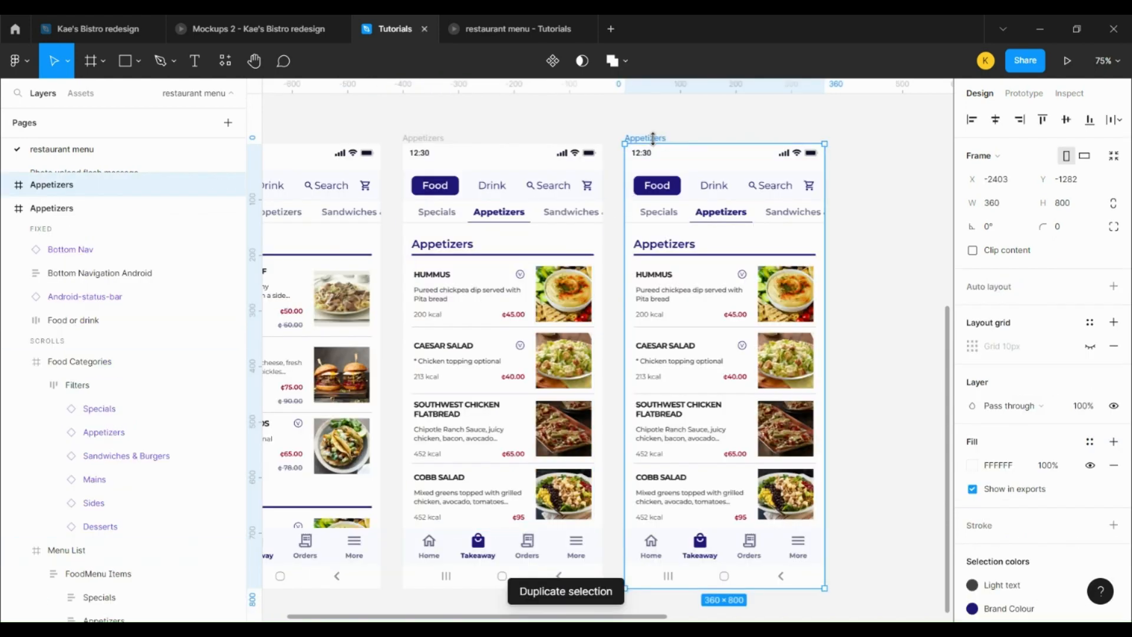
Rename the duplicated Appetizers frame as Sandwiches
{"action": "double_click", "coordinate": [652, 138]}
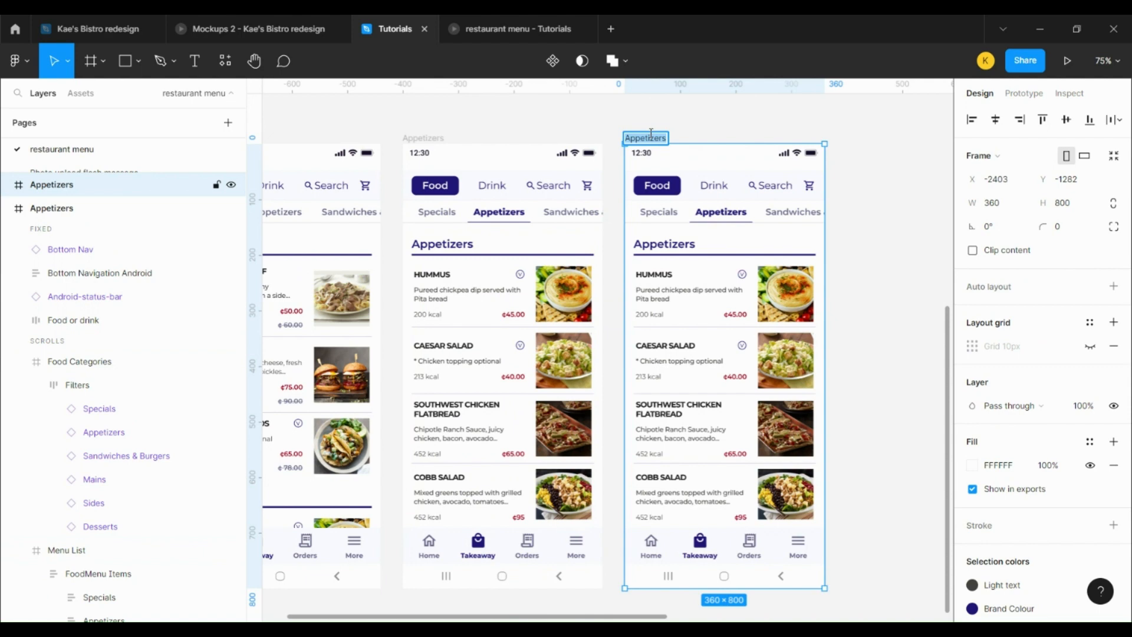
{"action": "type", "text": "Sandwiches"}
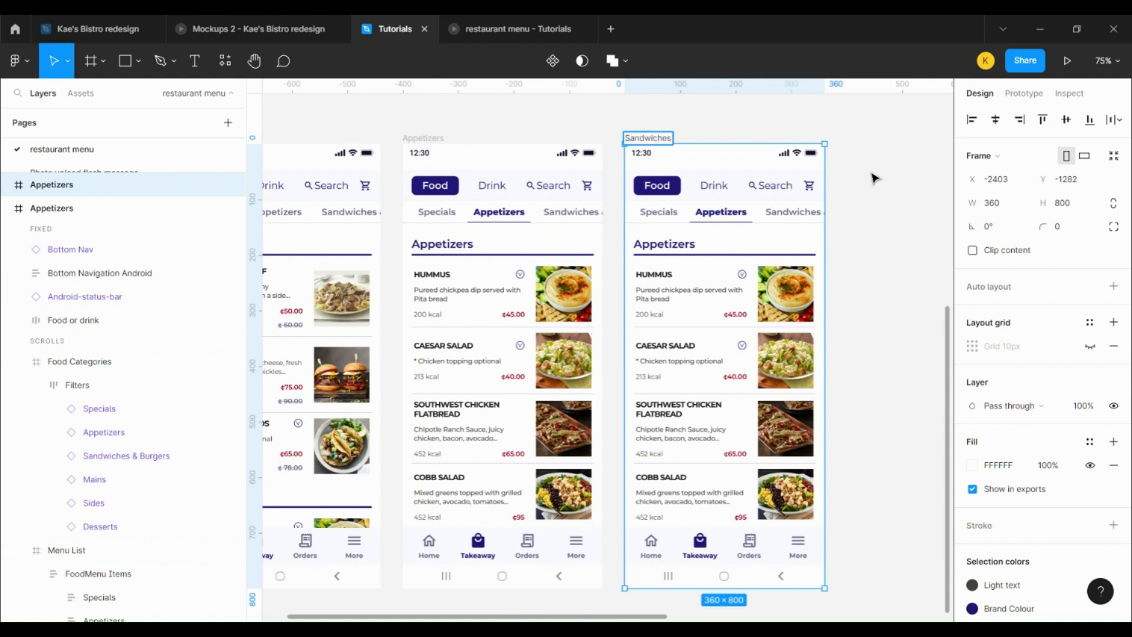
{"action": "left_click", "coordinate": [924, 269]}
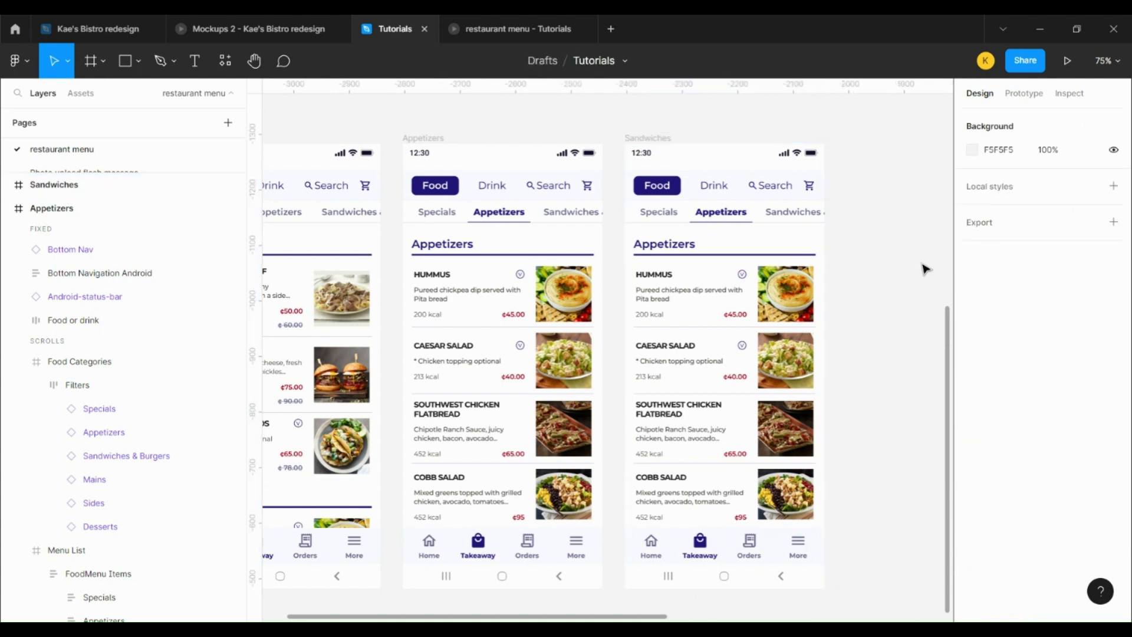
Shift the Filters row in the Sandwiches frame left to an X position of -170
{"action": "left_click", "coordinate": [790, 214]}
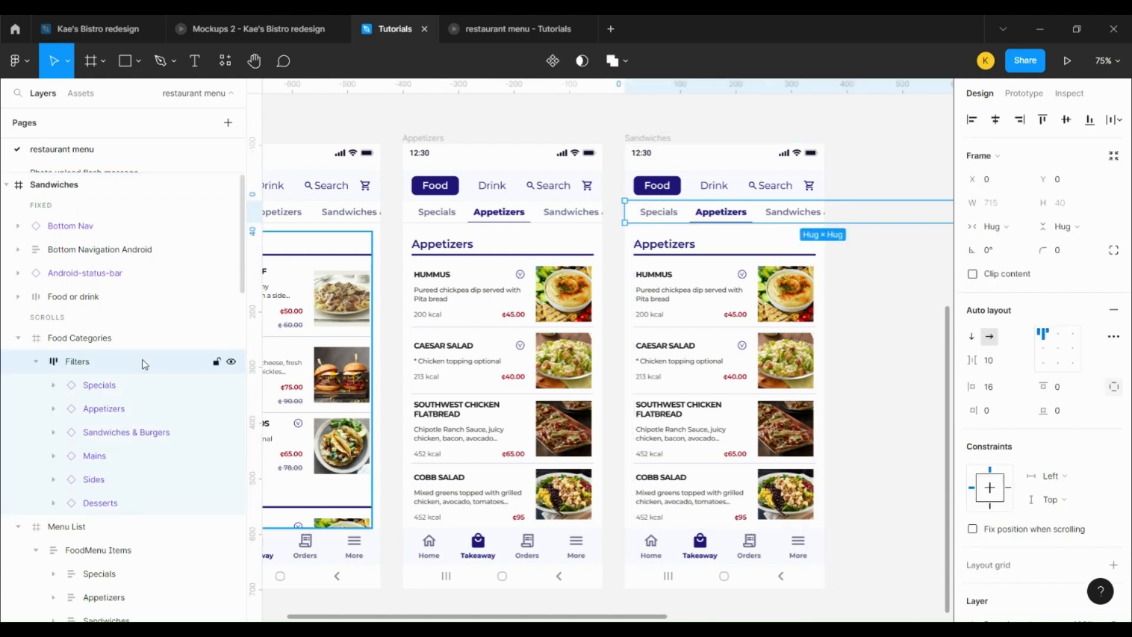
{"action": "key", "text": "shift+Left"}
{"action": "key", "text": "shift+Left"}
{"action": "key", "text": "shift+Left"}
{"action": "key", "text": "shift+Left"}
{"action": "key", "text": "shift+Left"}
{"action": "key", "text": "shift+Left"}
{"action": "key", "text": "shift+Left"}
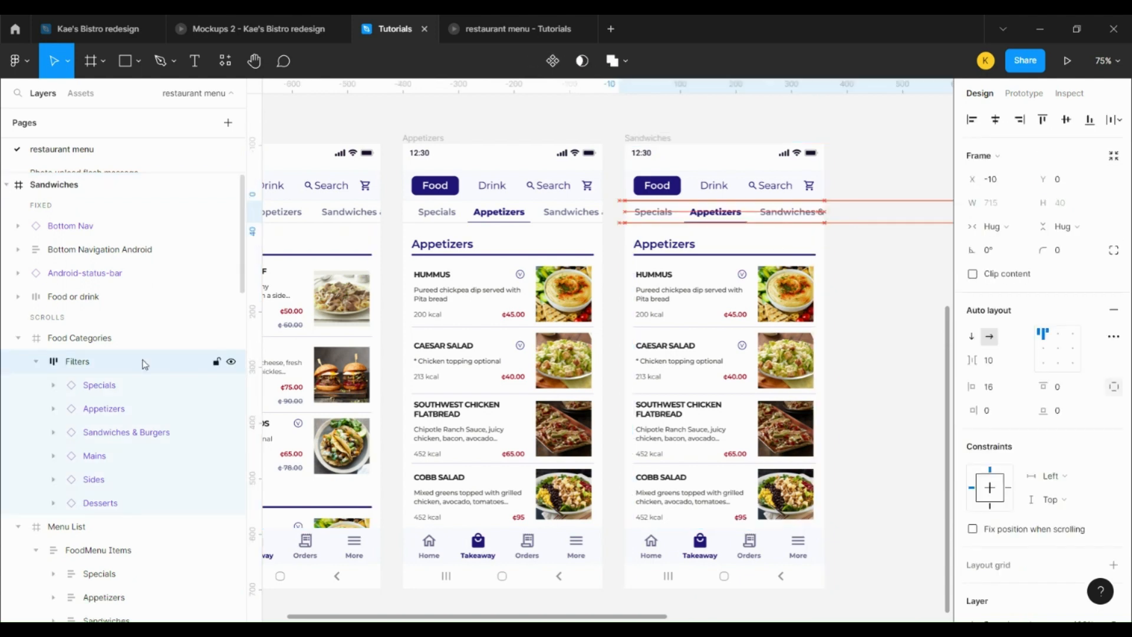
{"action": "key", "text": "shift+Left"}
{"action": "key", "text": "shift+Left"}
{"action": "key", "text": "shift+Left"}
{"action": "key", "text": "shift+Left"}
{"action": "key", "text": "shift+Left"}
{"action": "key", "text": "shift+Left"}
{"action": "key", "text": "shift+Left"}
{"action": "key", "text": "shift+Left"}
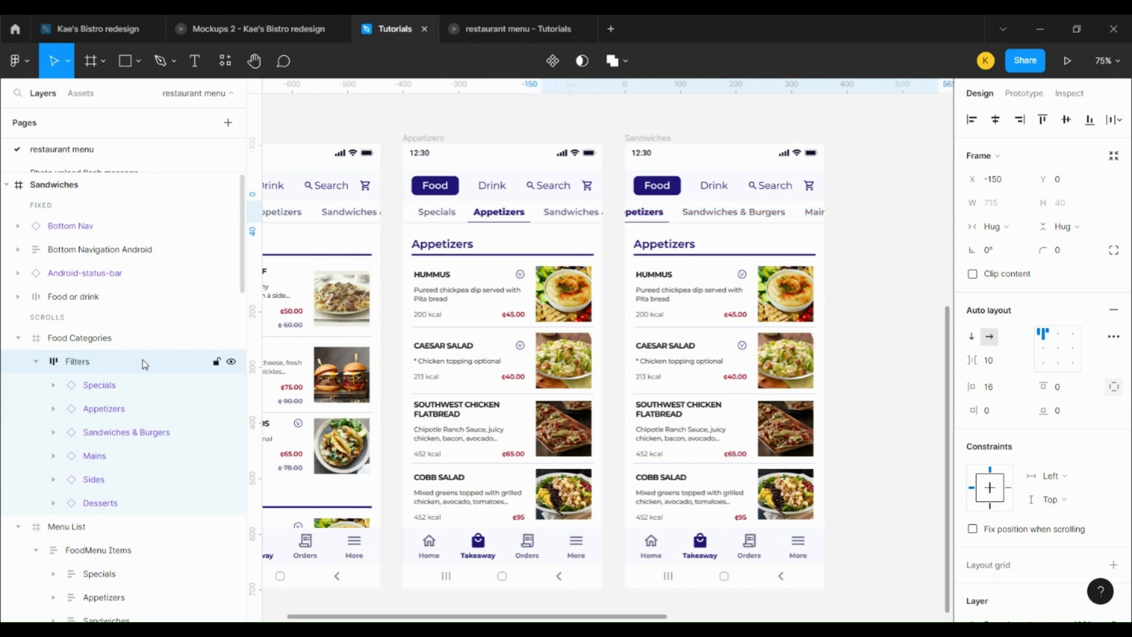
{"action": "key", "text": "shift+Left"}
{"action": "key", "text": "shift+Left"}
{"action": "key", "text": "shift+Left"}
{"action": "key", "text": "shift+Left"}
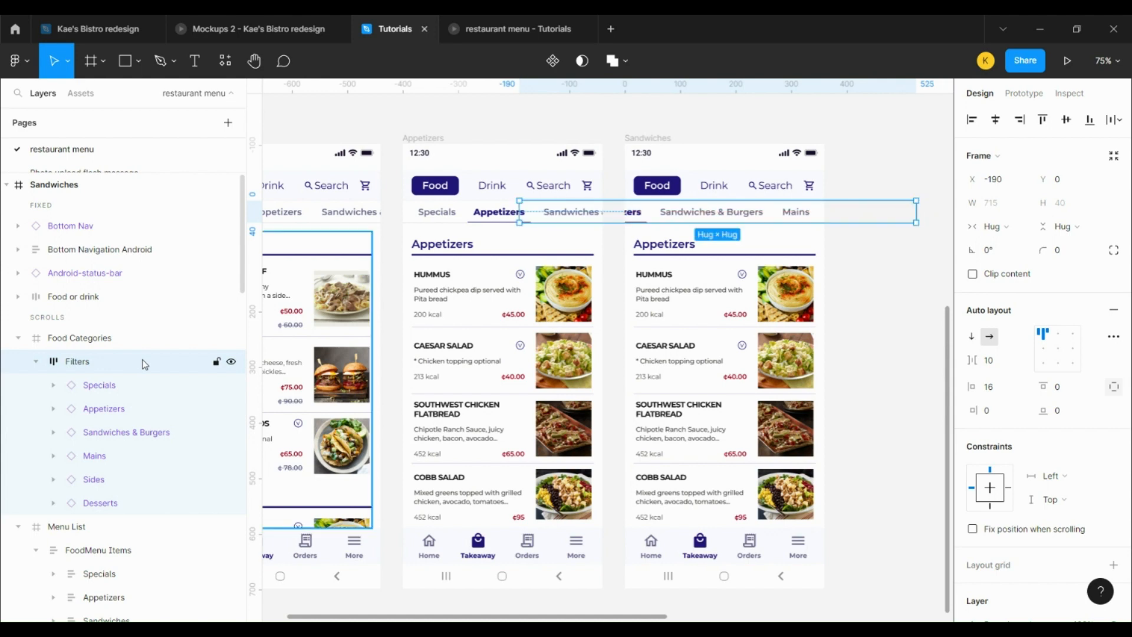
{"action": "key", "text": "shift+Right"}
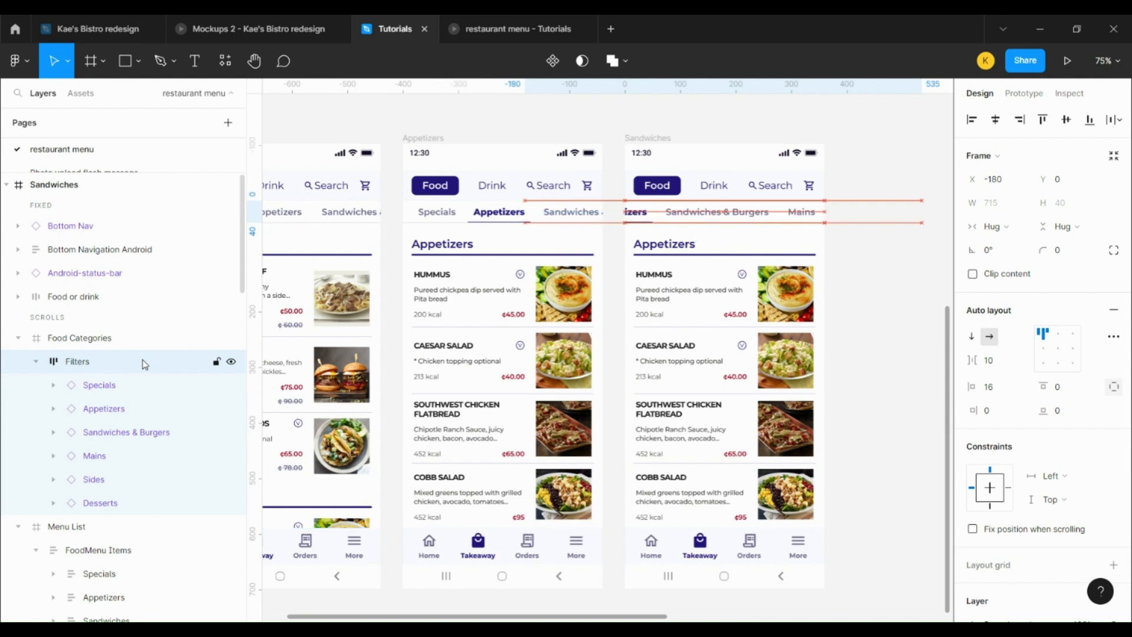
{"action": "key", "text": "shift+Right"}
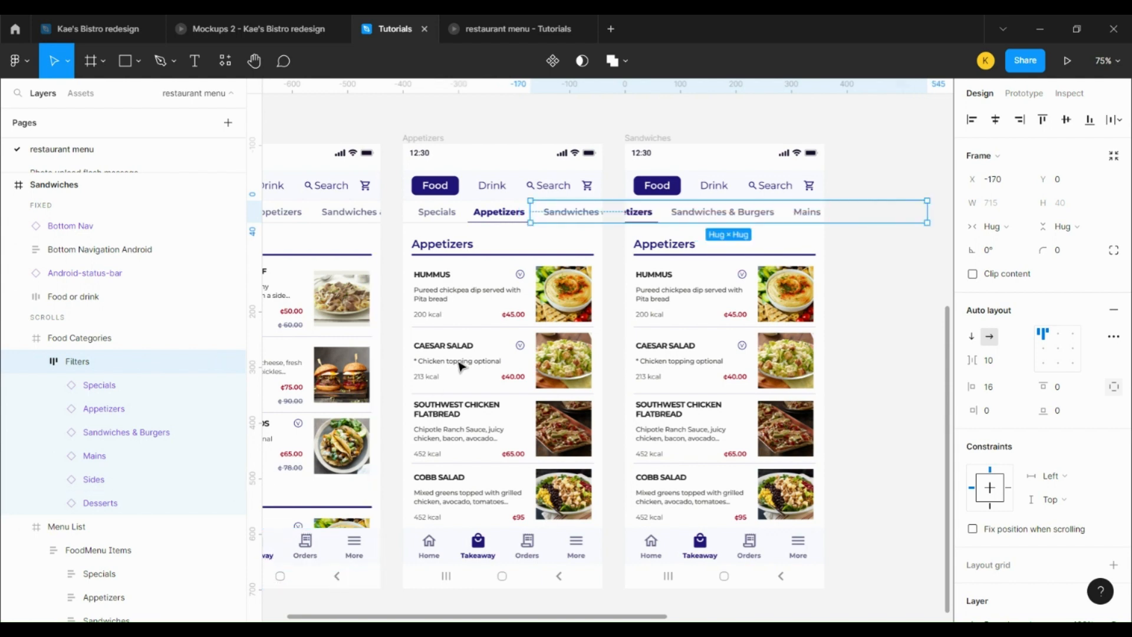
Switch the Appetizers tab off and the Sandwiches & Burgers tab on in the Sandwiches frame
{"action": "left_click", "coordinate": [642, 213]}
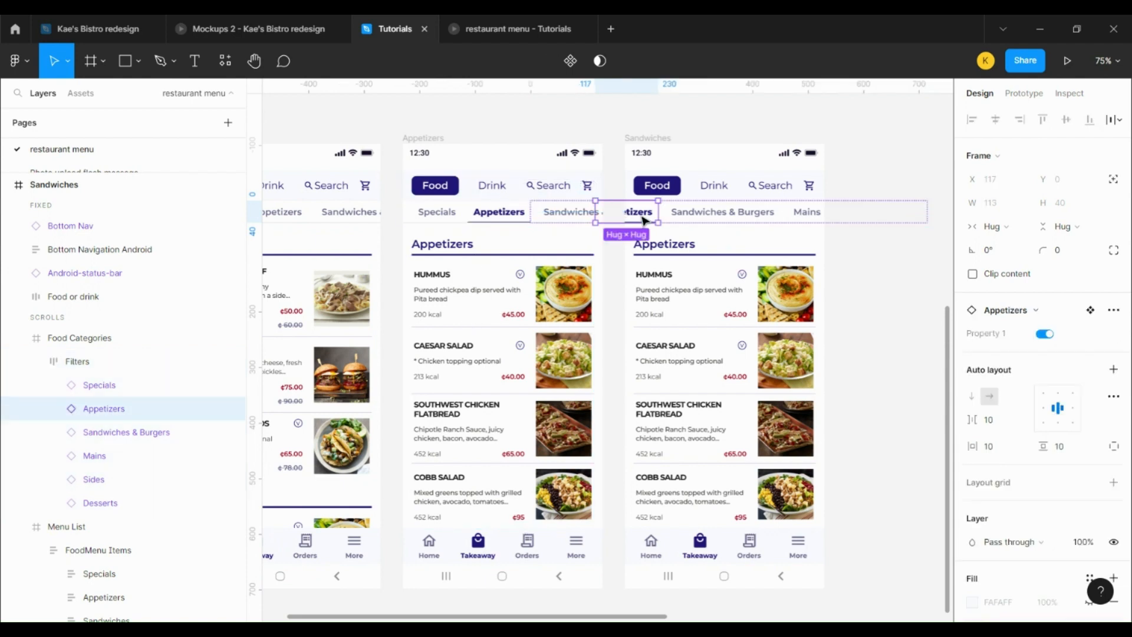
{"action": "left_click", "coordinate": [1045, 334]}
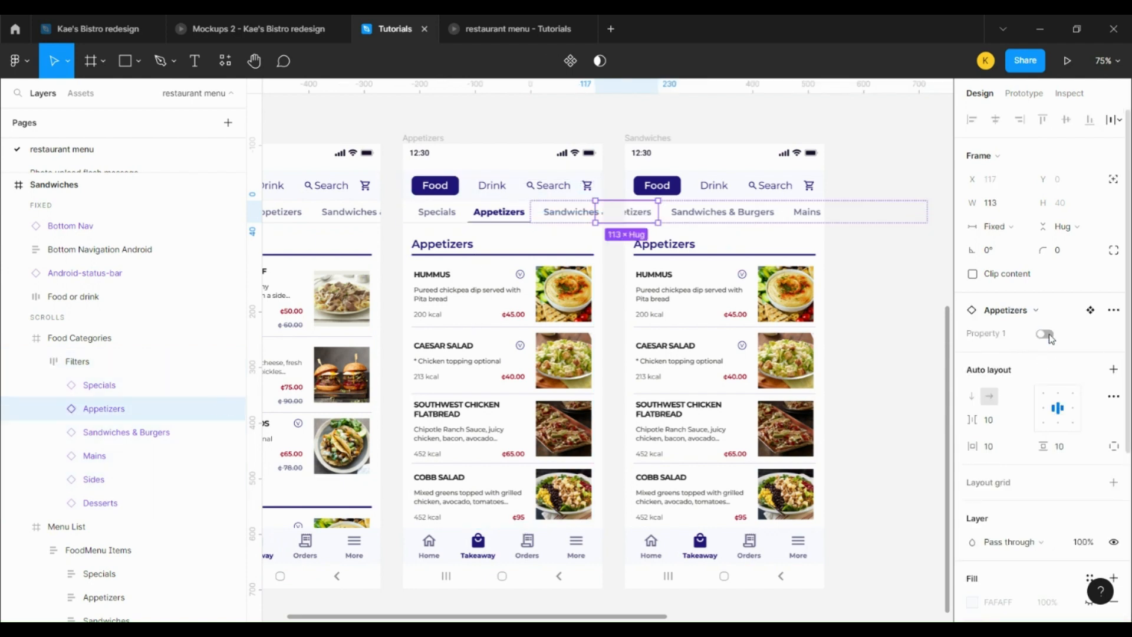
{"action": "left_click", "coordinate": [696, 212]}
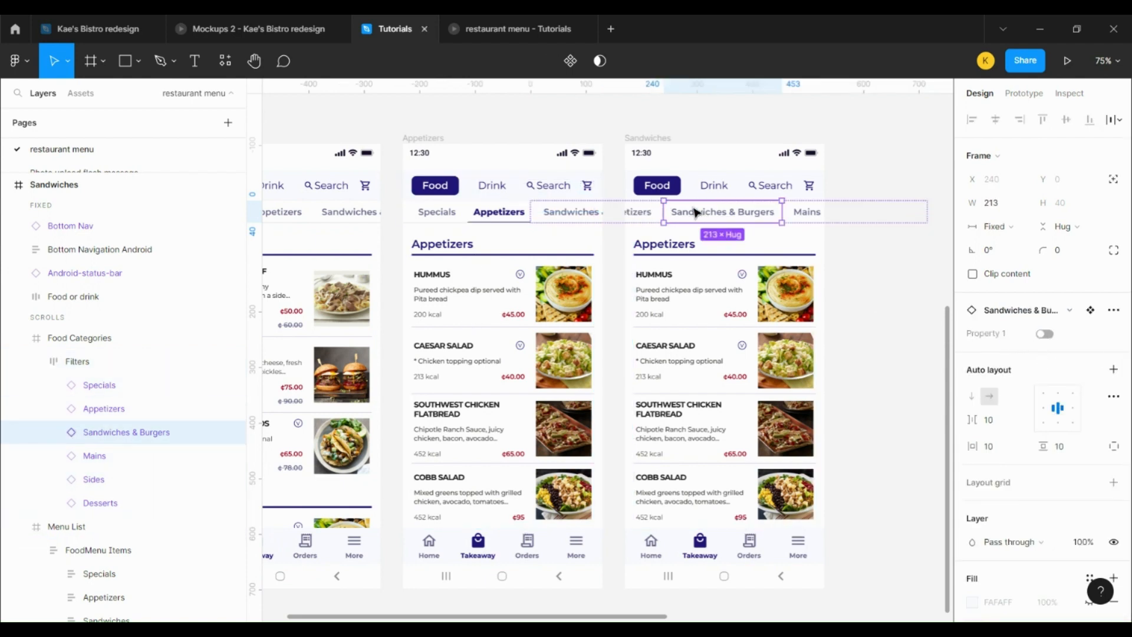
{"action": "left_click", "coordinate": [1045, 334]}
{"action": "left_click", "coordinate": [873, 292]}
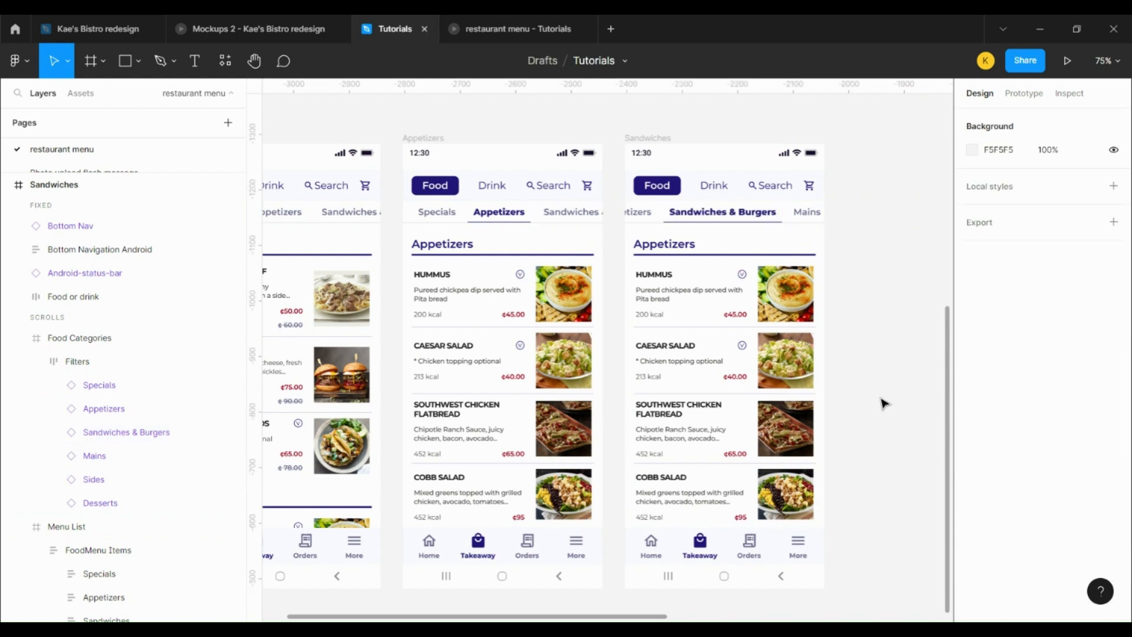
Set the Y position of FoodMenu Items in the Sandwiches frame to -1119
{"action": "left_click", "coordinate": [769, 441]}
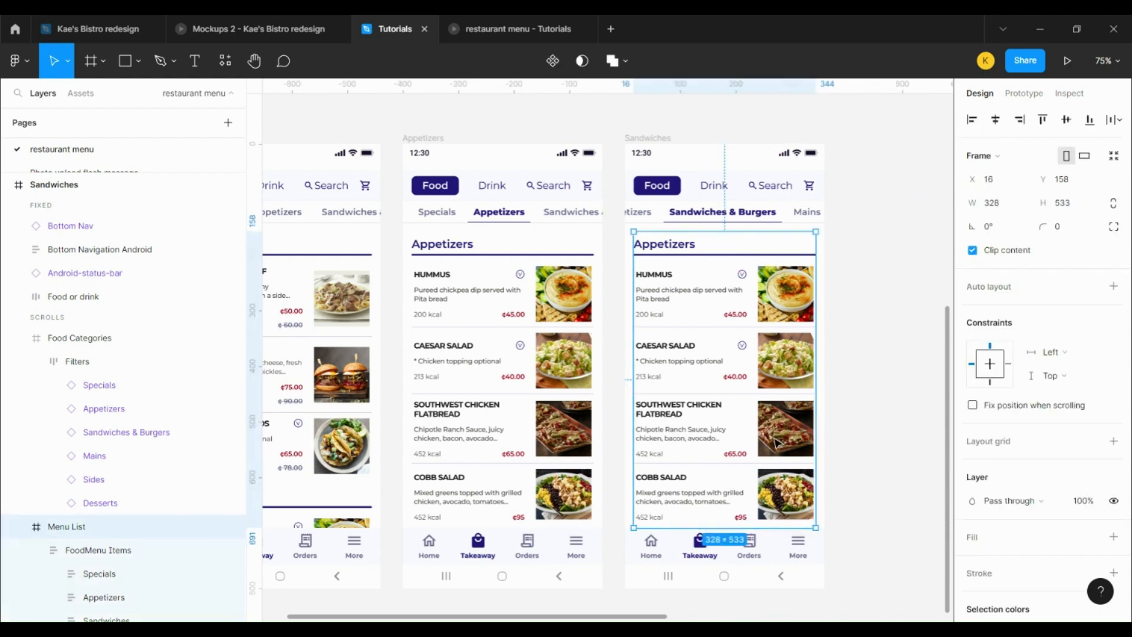
{"action": "double_click", "coordinate": [756, 342]}
{"action": "left_click", "coordinate": [1067, 179]}
{"action": "left_click", "coordinate": [1086, 183]}
{"action": "type", "text": "-66"}
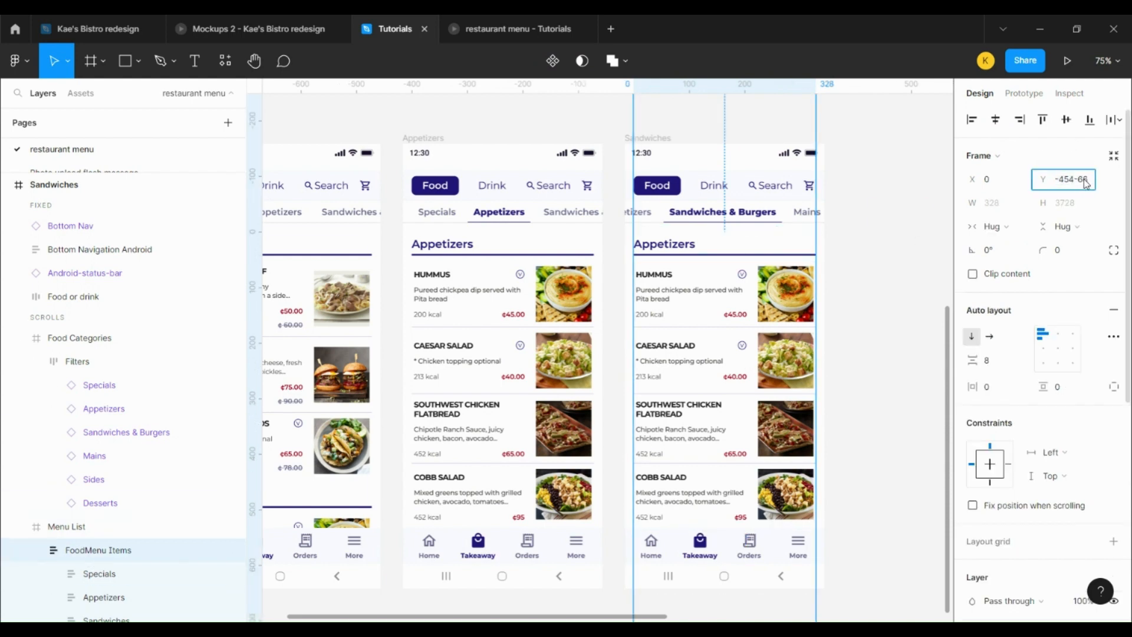
{"action": "type", "text": "2"}
{"action": "key", "text": "Return"}
Duplicate the Sandwiches frame and set the Y position of FoodMenu Items in the copy to -1679
{"action": "left_click", "coordinate": [633, 140]}
{"action": "key", "text": "ctrl+d"}
{"action": "left_click", "coordinate": [849, 271]}
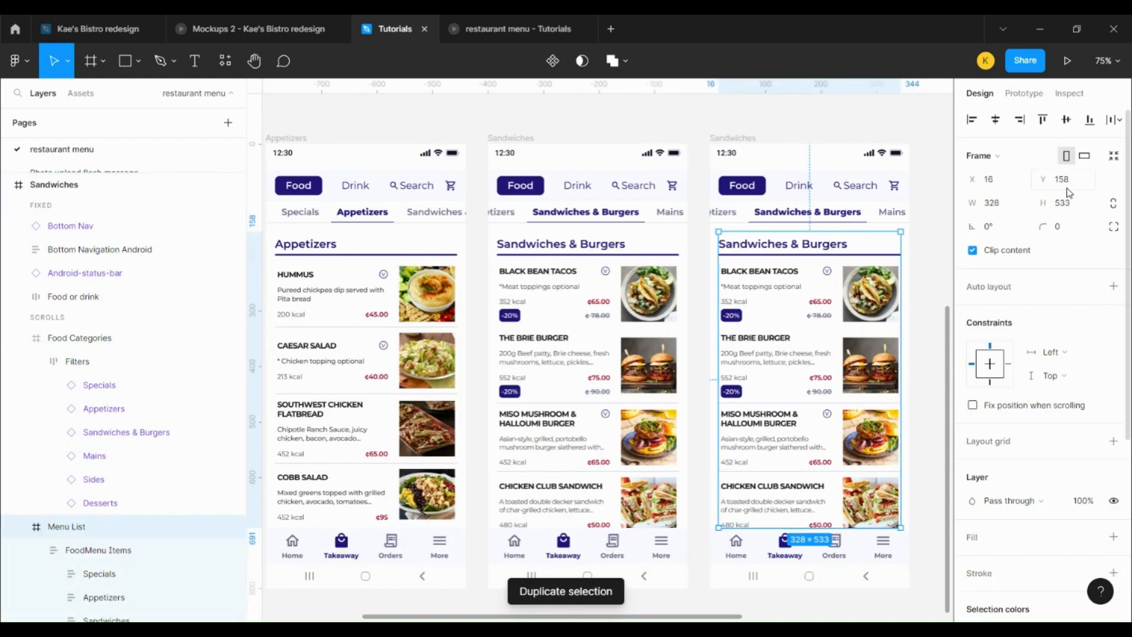
{"action": "left_click", "coordinate": [1088, 180]}
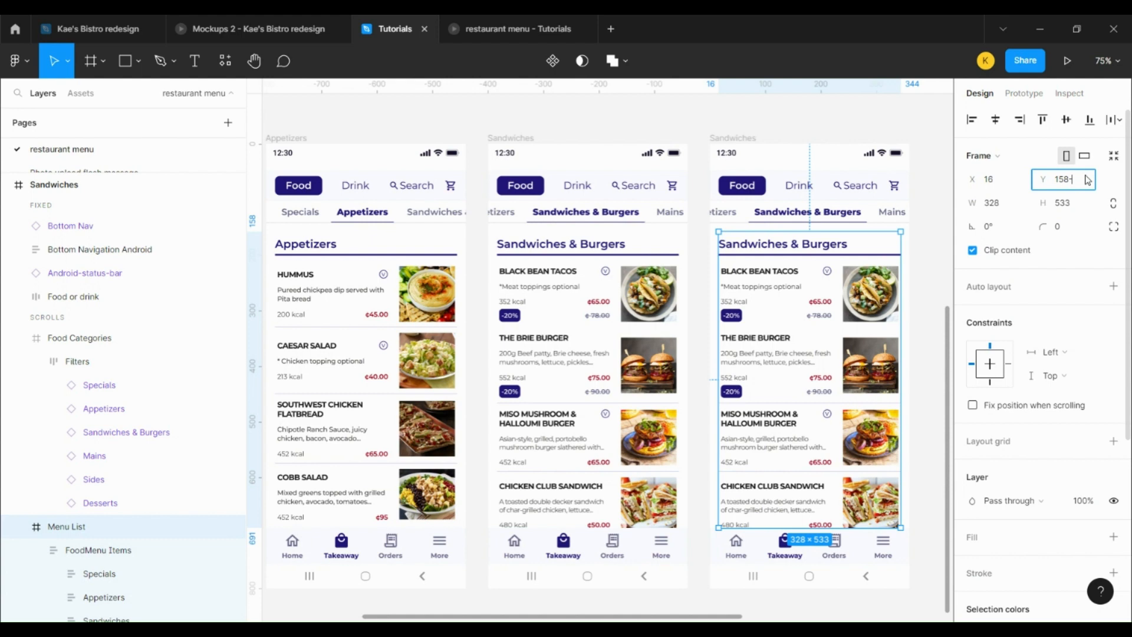
{"action": "left_click", "coordinate": [112, 549]}
{"action": "left_click", "coordinate": [1079, 182]}
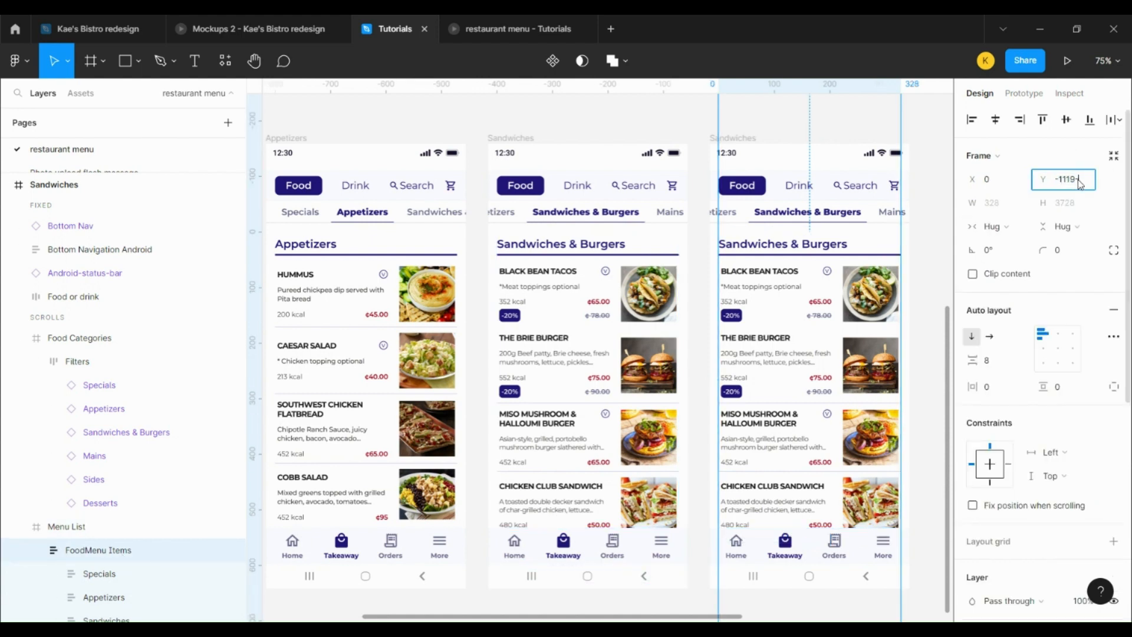
{"action": "key", "text": "Return"}
Shift the Filters row in the frame showing the Mains dishes left to an X position of -330
{"action": "double_click", "coordinate": [840, 221]}
{"action": "key", "text": "shift+Left"}
{"action": "key", "text": "shift+Left"}
{"action": "key", "text": "shift+Left"}
{"action": "key", "text": "shift+Left"}
{"action": "key", "text": "shift+Left"}
{"action": "key", "text": "shift+Left"}
{"action": "key", "text": "shift+Left"}
{"action": "key", "text": "shift+Left"}
{"action": "key", "text": "shift+Left"}
{"action": "key", "text": "shift+Left"}
{"action": "key", "text": "shift+Left"}
{"action": "key", "text": "shift+Left"}
{"action": "key", "text": "shift+Left"}
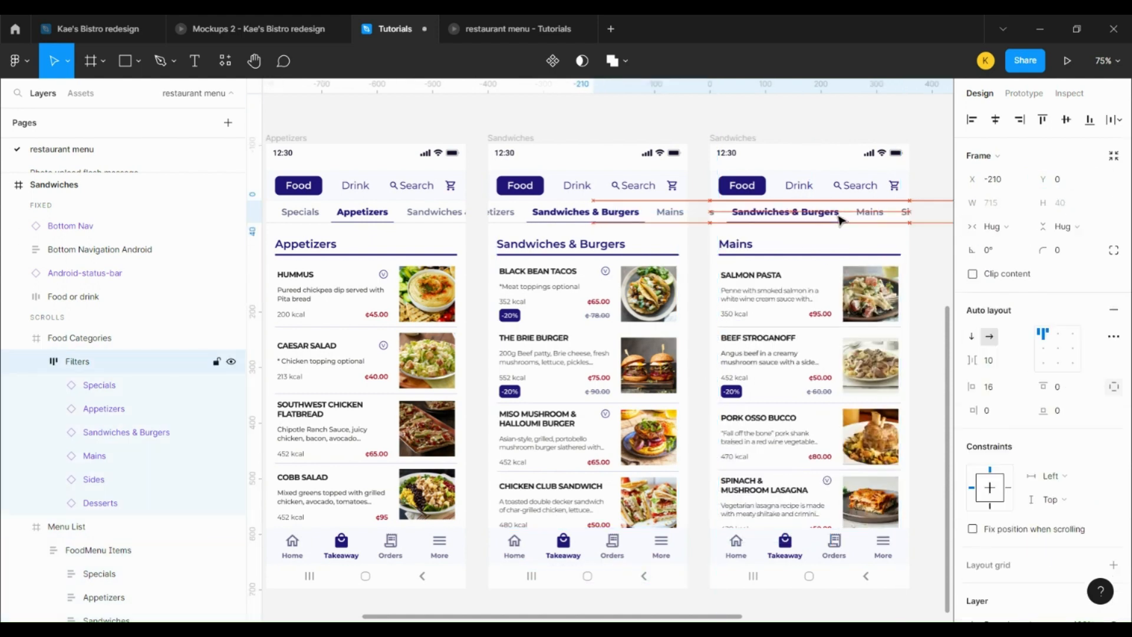
{"action": "key", "text": "shift+Left"}
{"action": "key", "text": "shift+Left"}
{"action": "key", "text": "shift+Left"}
Switch the Sandwiches & Burgers tab off and the Mains tab on in the frame showing the Mains dishes
{"action": "double_click", "coordinate": [765, 218]}
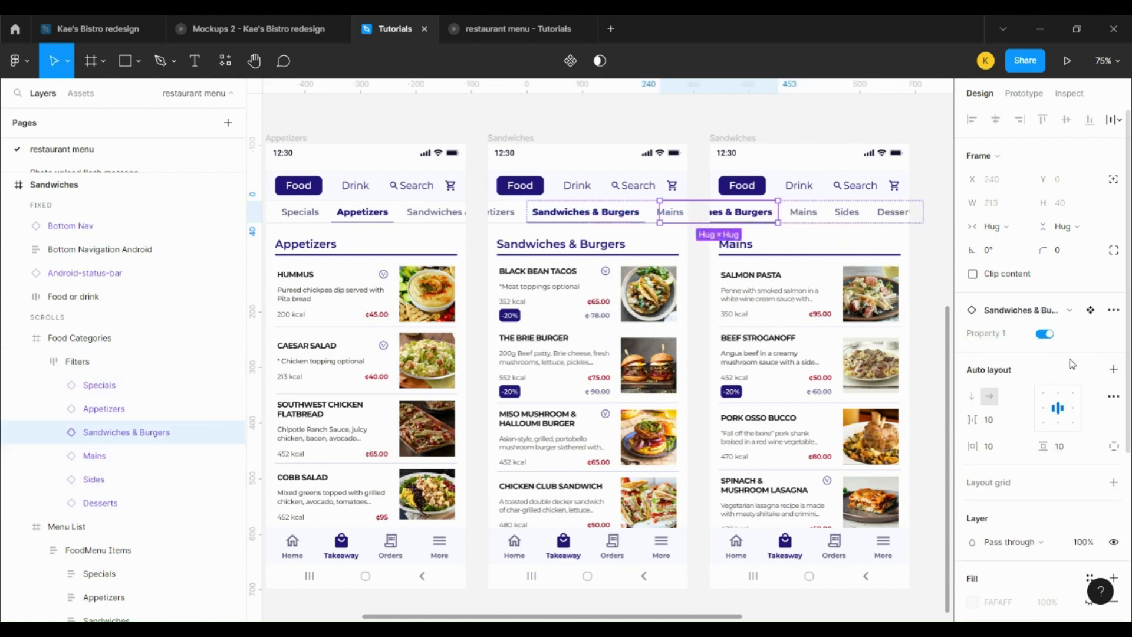
{"action": "left_click", "coordinate": [1045, 334]}
{"action": "left_click", "coordinate": [803, 214]}
{"action": "left_click", "coordinate": [1045, 333]}
{"action": "left_click", "coordinate": [929, 247]}
Duplicate the Mains screen, move the drinks Menu frame further right, and place the copy beside the original at X -1542
{"action": "left_click", "coordinate": [732, 137]}
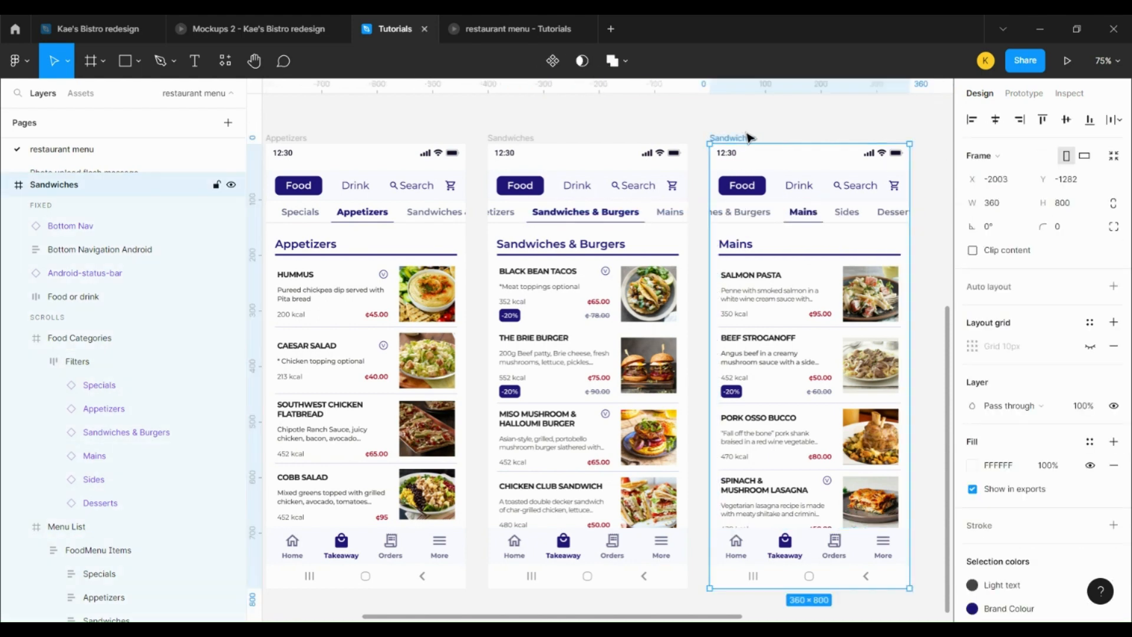
{"action": "key", "text": "ctrl+d"}
{"action": "scroll", "coordinate": [508, 262], "scroll_direction": "down", "scroll_amount": 3}
{"action": "left_click_drag", "start_coordinate": [505, 198], "coordinate": [852, 199]}
{"action": "left_click_drag", "start_coordinate": [625, 198], "coordinate": [464, 198]}
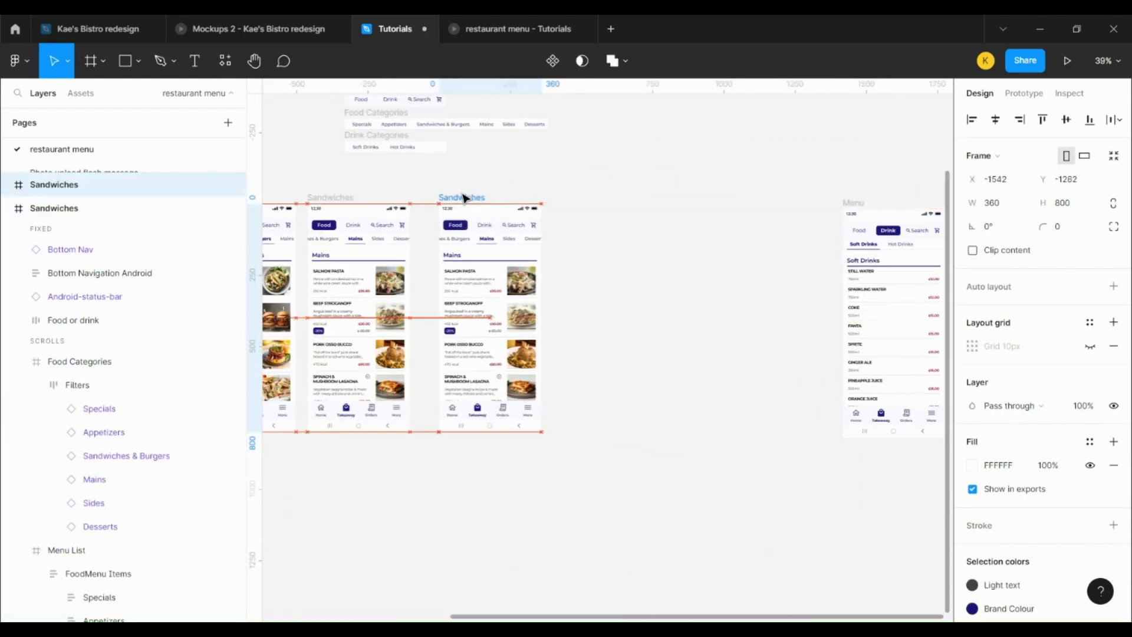
Set the Y position of FoodMenu Items in the copied Mains screen to -2482
{"action": "scroll", "coordinate": [471, 225], "scroll_direction": "up", "scroll_amount": 4}
{"action": "left_click", "coordinate": [527, 277]}
{"action": "left_click", "coordinate": [98, 550]}
{"action": "left_click", "coordinate": [1090, 180]}
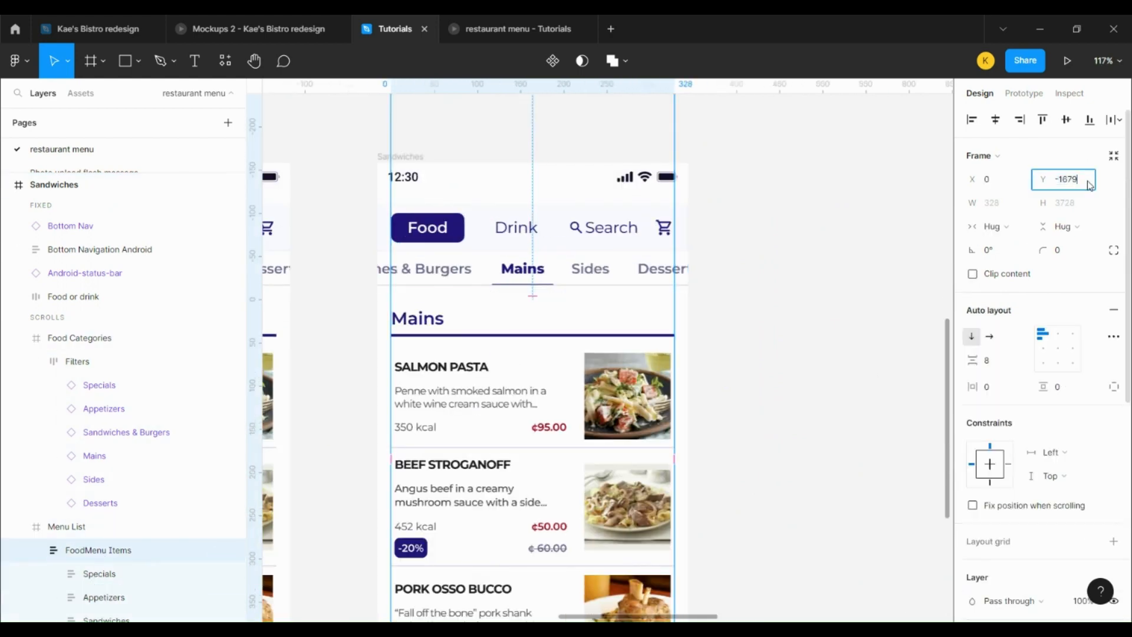
{"action": "type", "text": "-1003"}
{"action": "key", "text": "Return"}
Try shifting the Filters row in the Sides screen left to X -390 and move it back to X -330
{"action": "double_click", "coordinate": [573, 270]}
{"action": "key", "text": "shift+Left"}
{"action": "key", "text": "shift+Left"}
{"action": "key", "text": "shift+Left"}
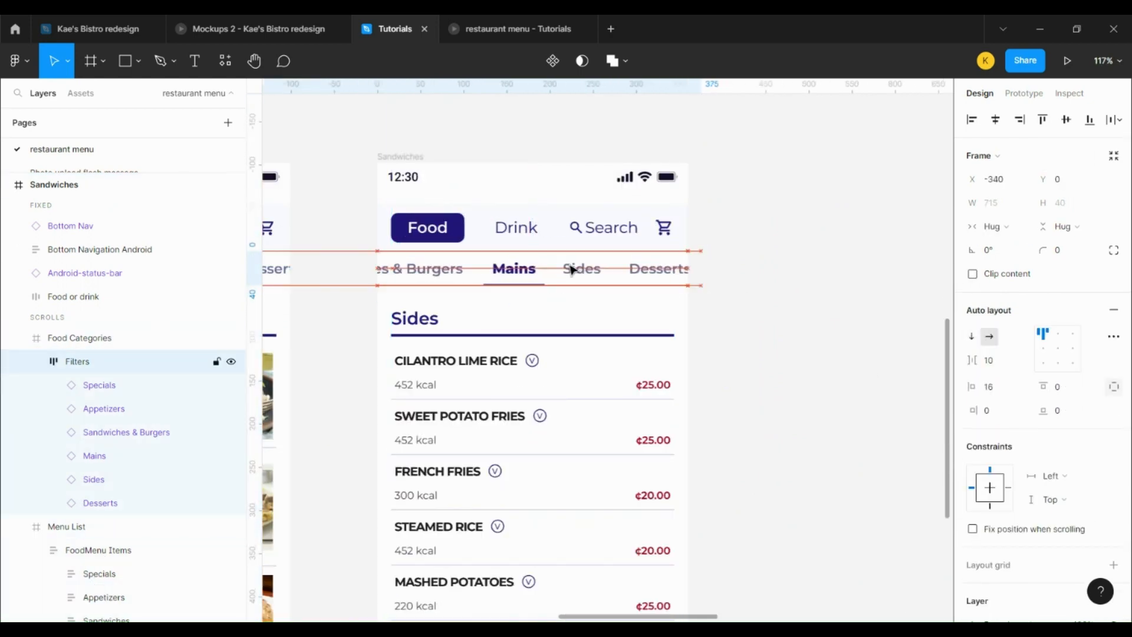
{"action": "key", "text": "shift+Left"}
{"action": "key", "text": "shift+Left"}
{"action": "key", "text": "shift+Left"}
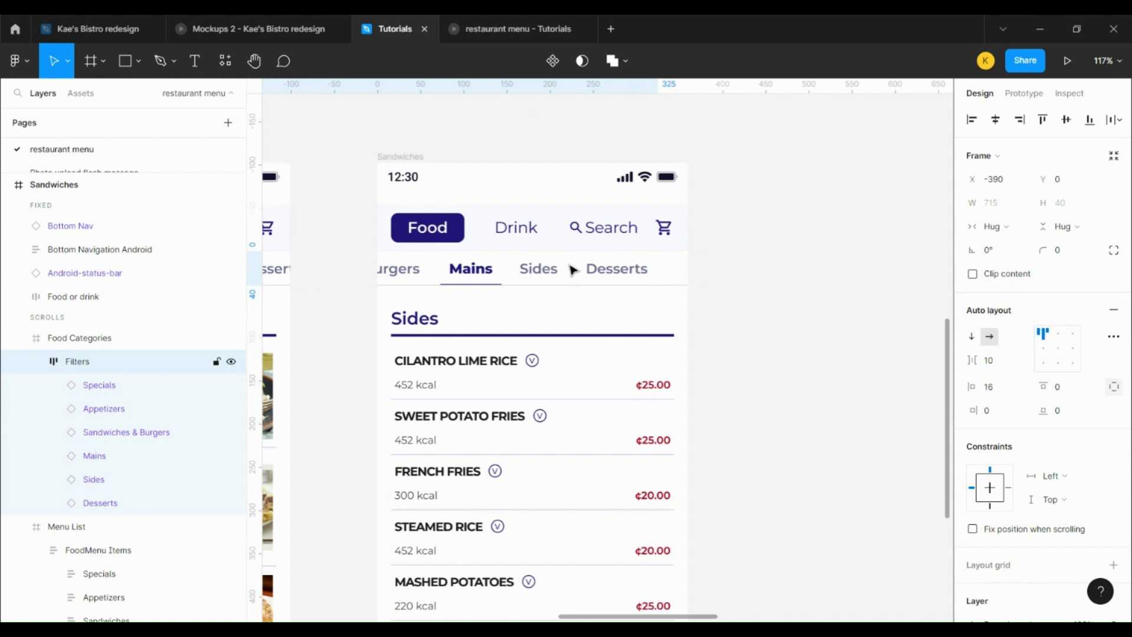
{"action": "key", "text": "shift+Right"}
{"action": "key", "text": "shift+Right"}
{"action": "key", "text": "shift+Right"}
{"action": "key", "text": "shift+Right"}
{"action": "key", "text": "shift+Right"}
{"action": "key", "text": "shift+Right"}
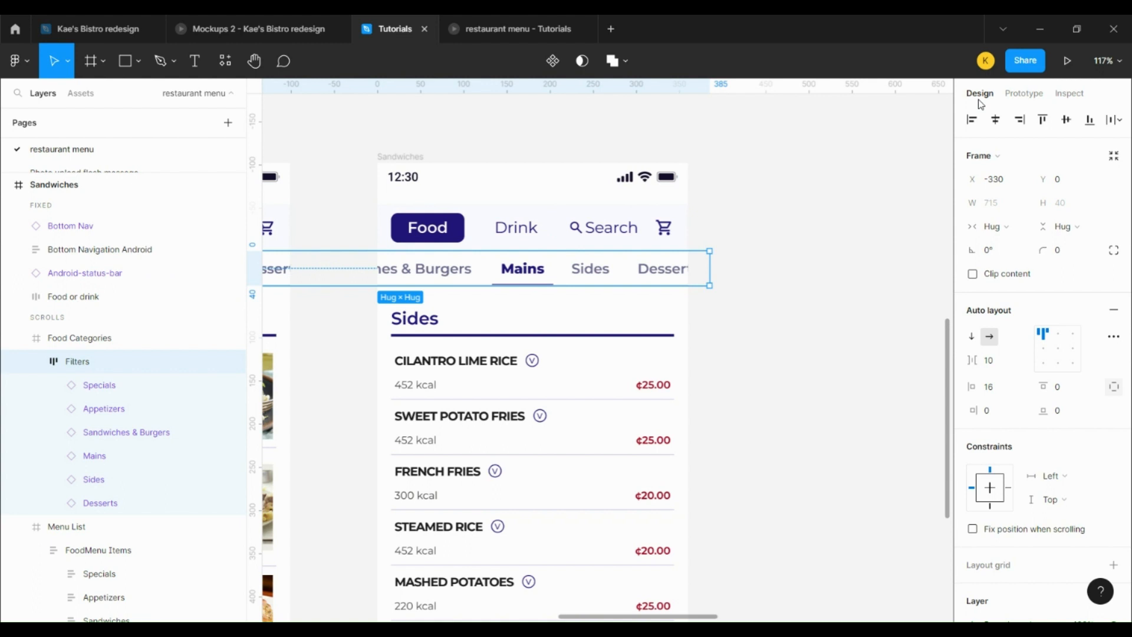
Align the Filters row to its parent's right edge and switch the active tab from Mains to Sides
{"action": "left_click", "coordinate": [1020, 121]}
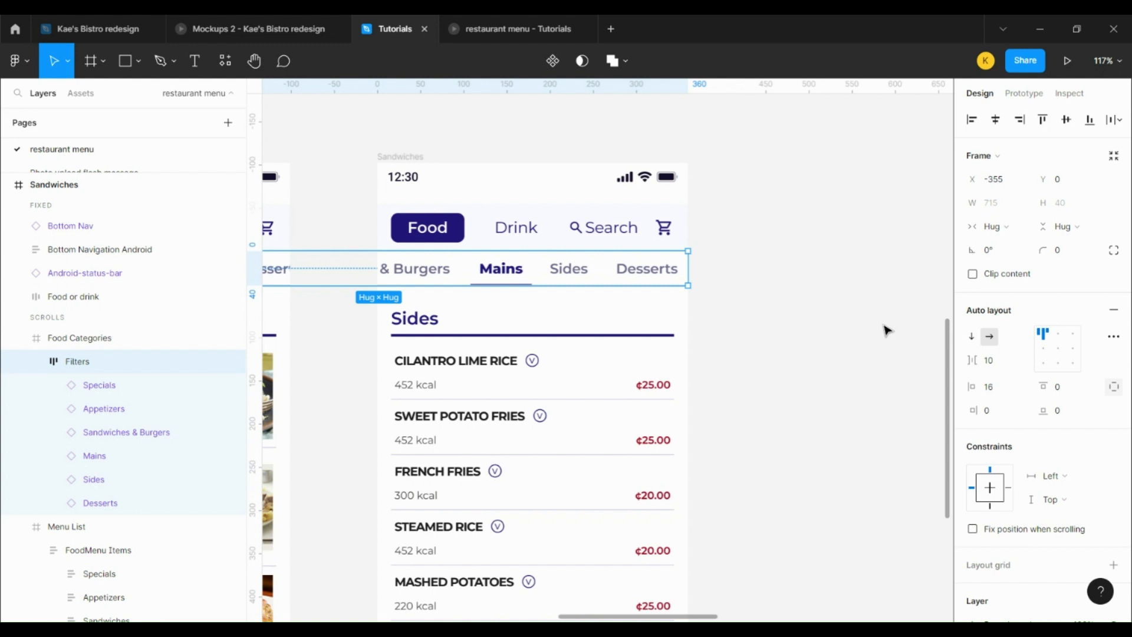
{"action": "left_click", "coordinate": [511, 279]}
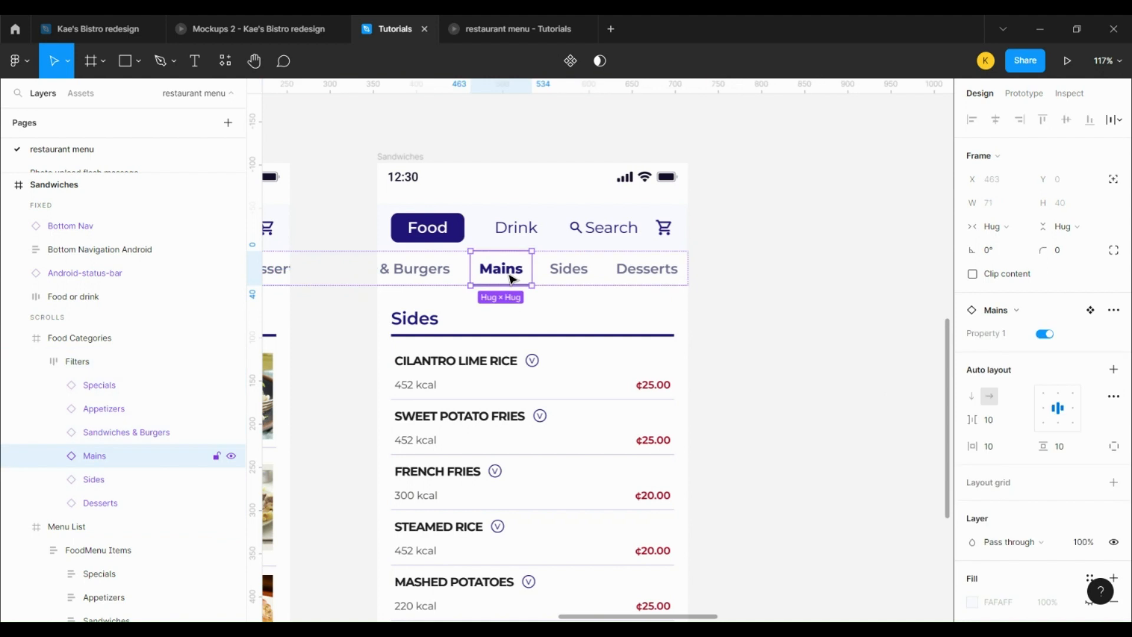
{"action": "left_click", "coordinate": [1045, 334]}
{"action": "left_click", "coordinate": [584, 275]}
{"action": "left_click", "coordinate": [1044, 334]}
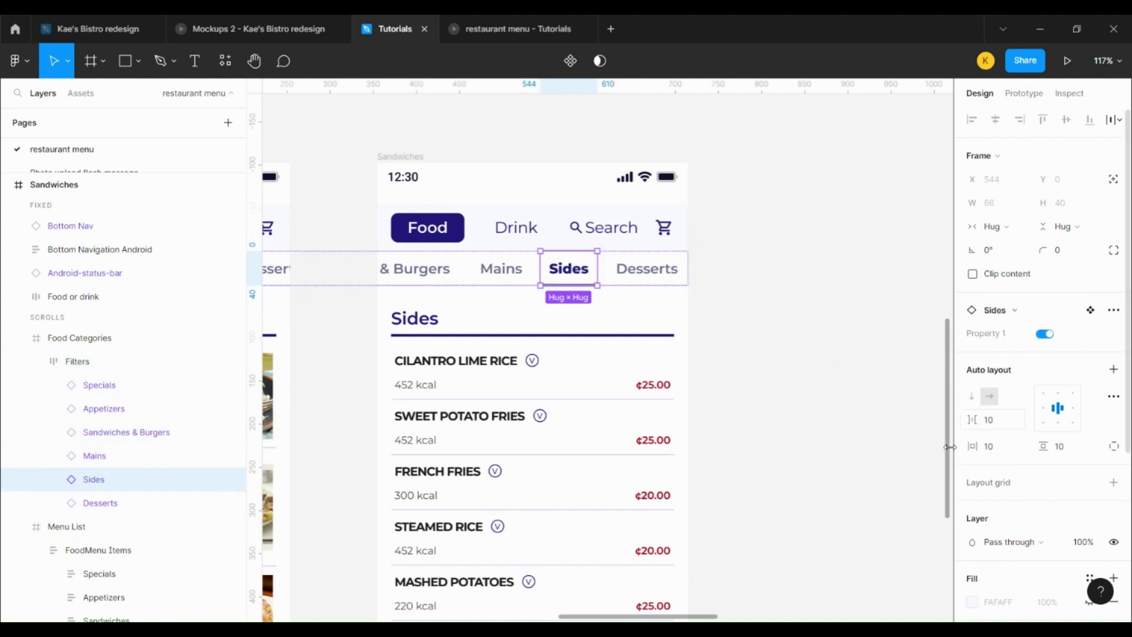
{"action": "left_click", "coordinate": [832, 369]}
Duplicate the Sides screen and set the Y position of FoodMenu Items in the copy to -3190
{"action": "left_click", "coordinate": [404, 157]}
{"action": "key", "text": "ctrl+d"}
{"action": "double_click", "coordinate": [760, 330]}
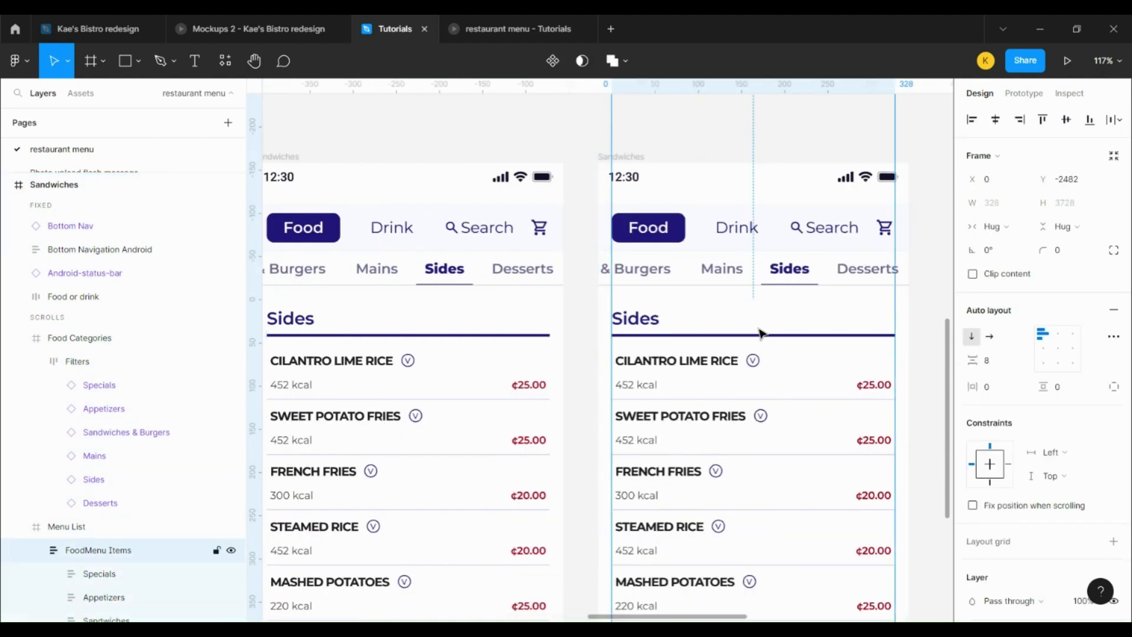
{"action": "left_click", "coordinate": [1086, 181]}
{"action": "type", "text": "-572"}
{"action": "key", "text": "Return"}
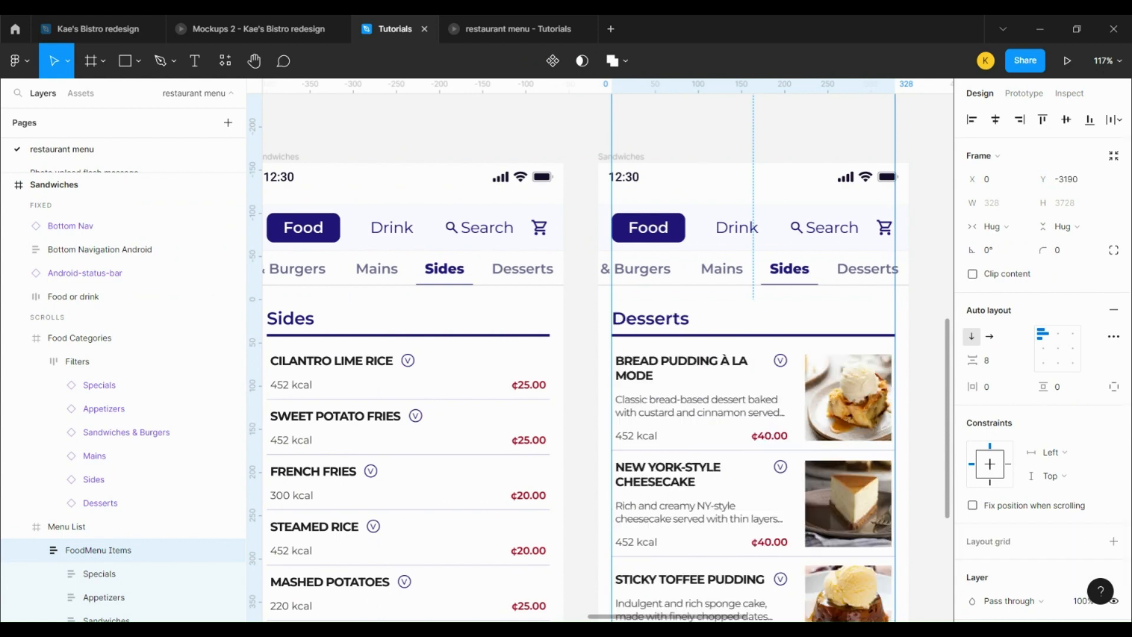
Switch the active category tab from Sides to Desserts in the copied screen that shows the dessert items
{"action": "double_click", "coordinate": [862, 281]}
{"action": "double_click", "coordinate": [862, 280]}
{"action": "left_click", "coordinate": [1045, 333]}
{"action": "left_click", "coordinate": [789, 269]}
{"action": "left_click", "coordinate": [1045, 333]}
{"action": "left_click", "coordinate": [758, 137]}
Move the drinks Menu frame closer to the Desserts screen and duplicate it
{"action": "scroll", "coordinate": [658, 294], "scroll_direction": "down", "scroll_amount": 4}
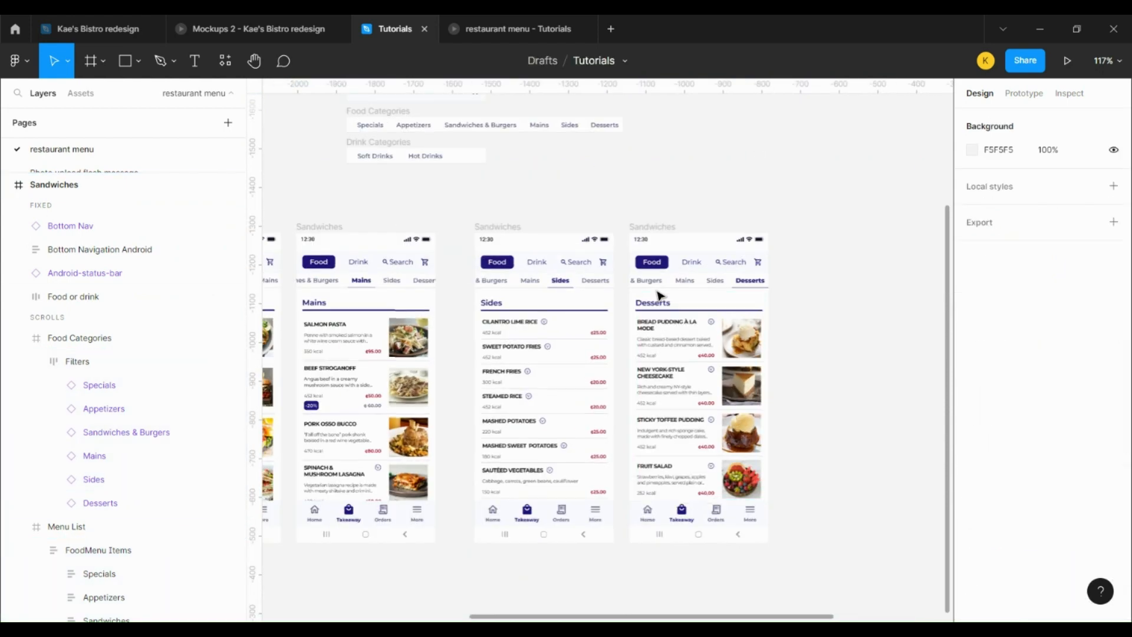
{"action": "scroll", "coordinate": [890, 584], "scroll_direction": "right", "scroll_amount": 3}
{"action": "scroll", "coordinate": [889, 584], "scroll_direction": "right", "scroll_amount": 1}
{"action": "left_click_drag", "start_coordinate": [796, 234], "coordinate": [570, 228]}
{"action": "scroll", "coordinate": [483, 263], "scroll_direction": "up", "scroll_amount": 3}
{"action": "key", "text": "ctrl+d"}
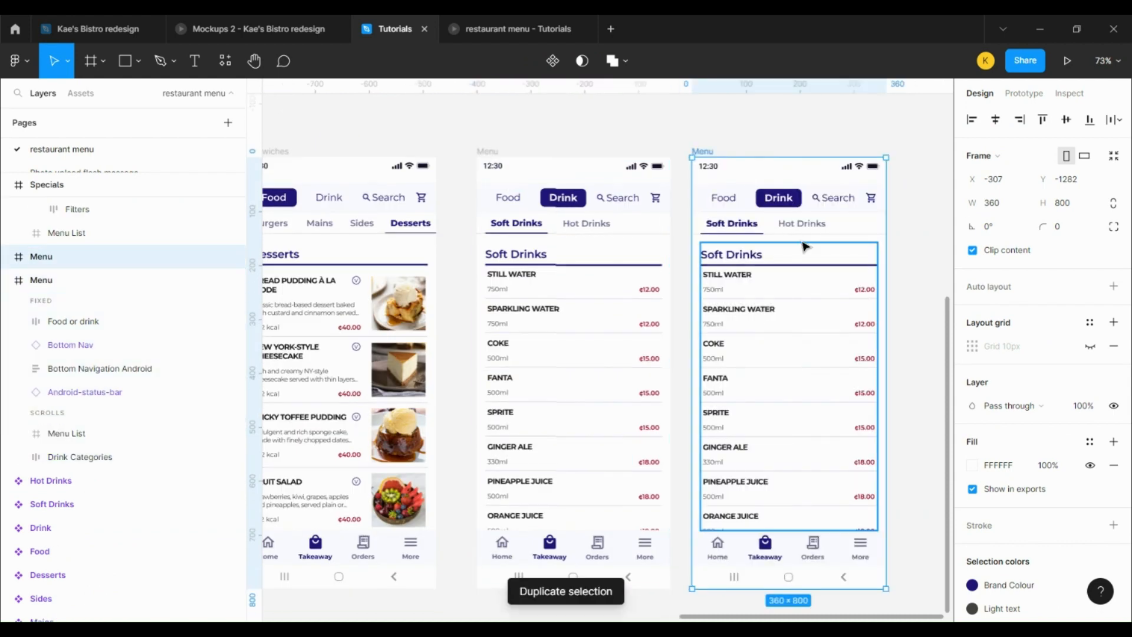
Switch the active tab from Soft Drinks to Hot Drinks in the duplicated drinks screen
{"action": "double_click", "coordinate": [815, 227]}
{"action": "left_click", "coordinate": [1045, 334]}
{"action": "left_click", "coordinate": [740, 224]}
{"action": "left_click", "coordinate": [1045, 334]}
Align Drinks Menu Items to the bottom edge of the Menu List in the Hot Drinks screen
{"action": "left_click", "coordinate": [838, 366]}
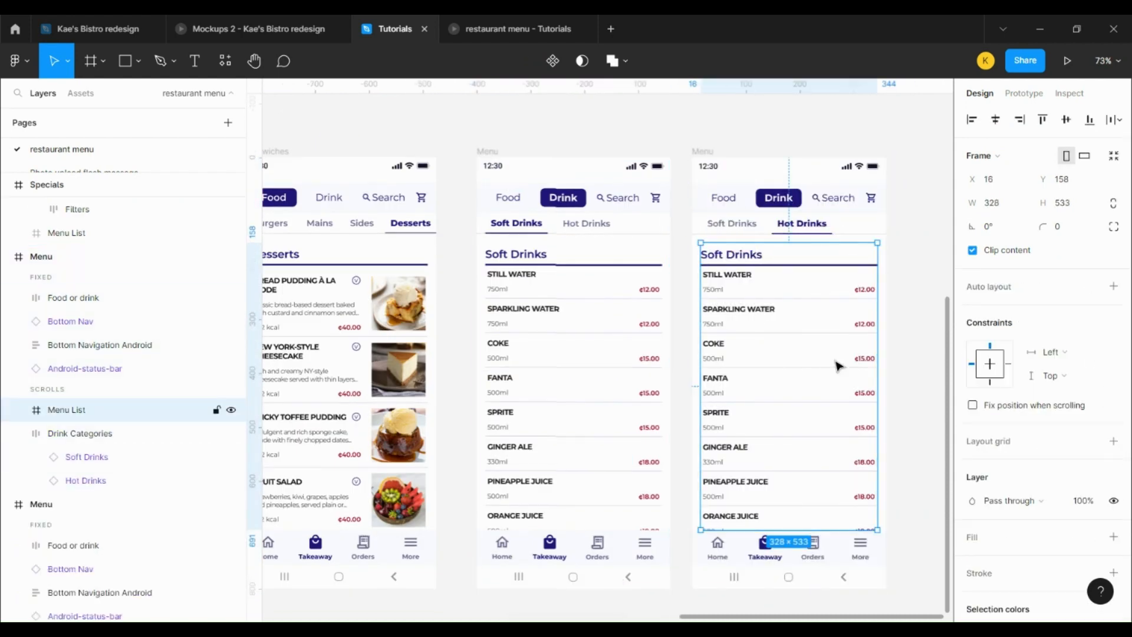
{"action": "left_click", "coordinate": [24, 409]}
{"action": "left_click", "coordinate": [76, 433]}
{"action": "left_click", "coordinate": [1089, 120]}
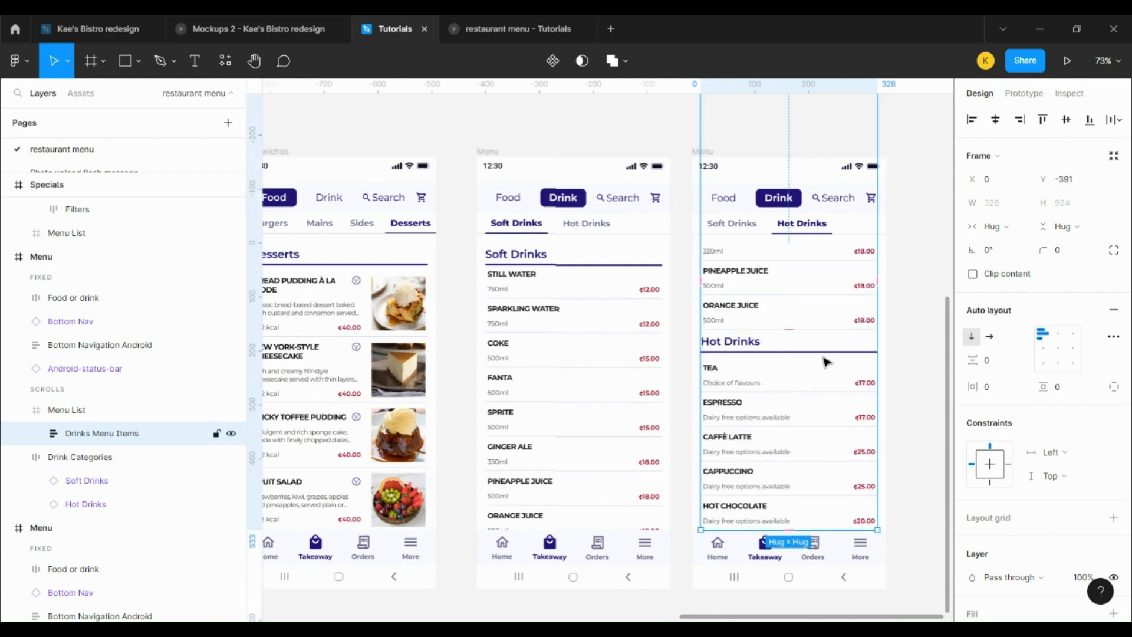
{"action": "left_click", "coordinate": [919, 399]}
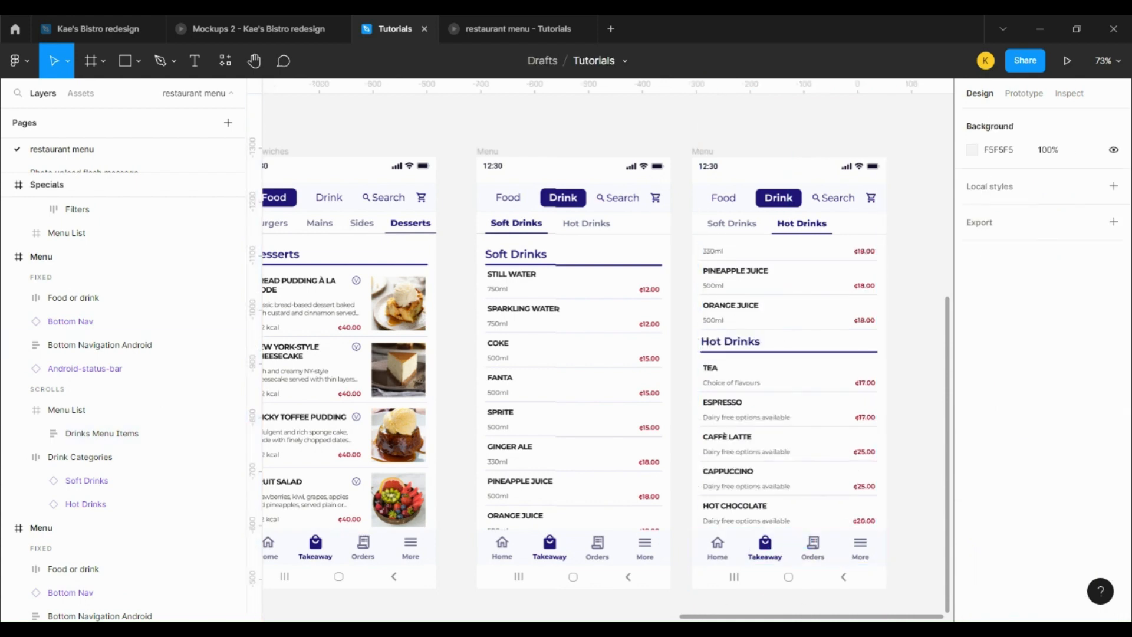
Select all the food and drink screens, distribute them evenly in a row and set their horizontal spacing to 600
{"action": "scroll", "coordinate": [793, 480], "scroll_direction": "down", "scroll_amount": 5}
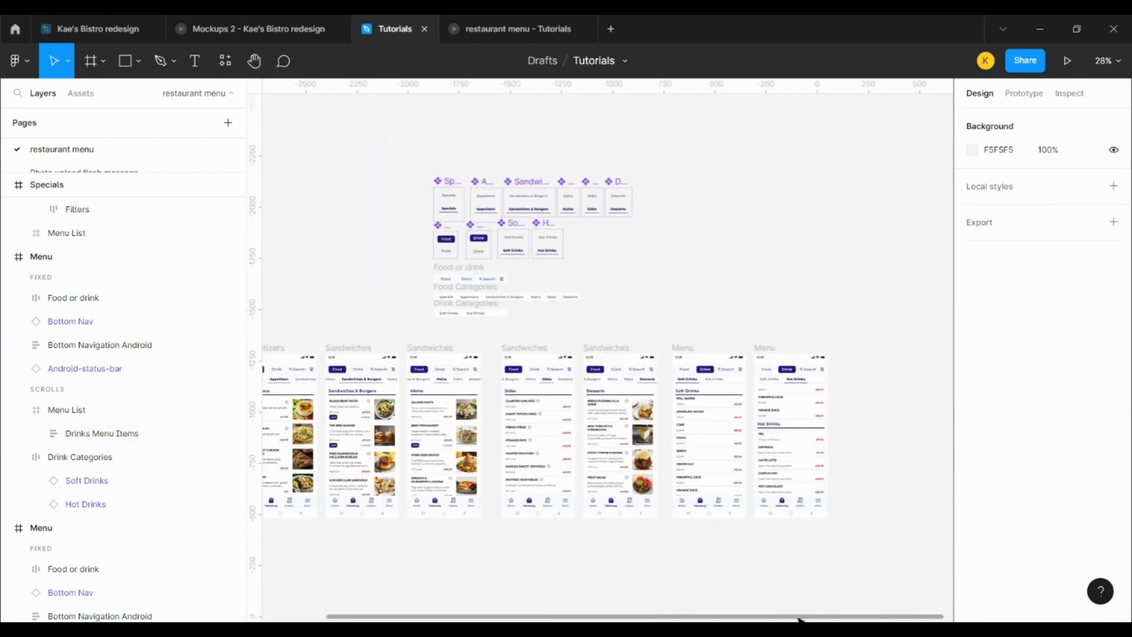
{"action": "left_click_drag", "start_coordinate": [798, 618], "coordinate": [753, 621]}
{"action": "left_click_drag", "start_coordinate": [904, 334], "coordinate": [400, 406]}
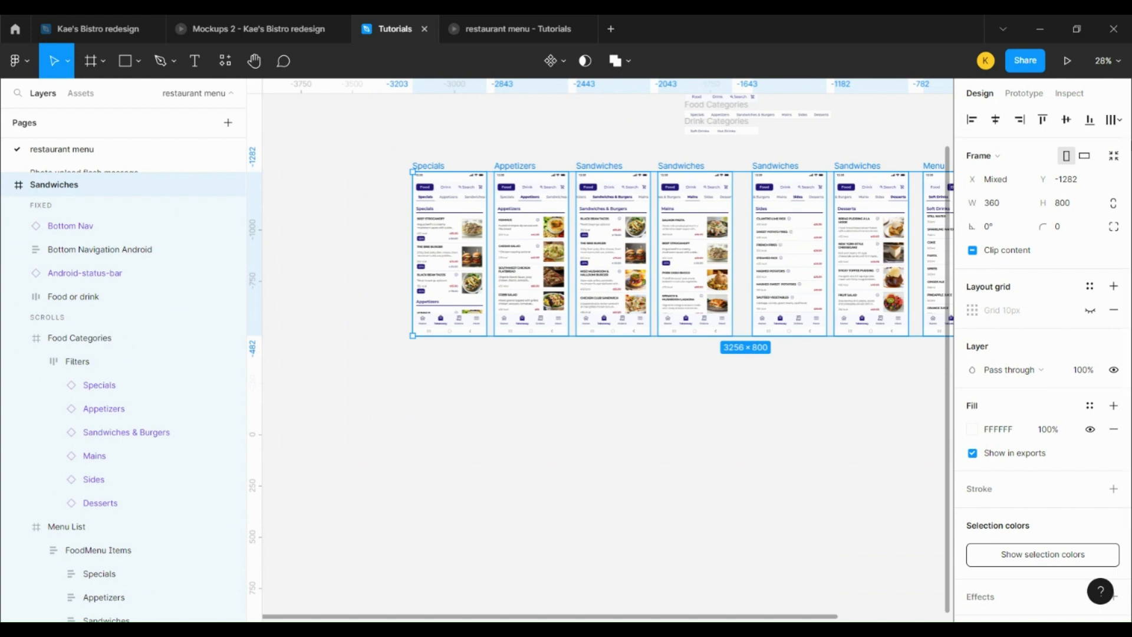
{"action": "left_click", "coordinate": [1114, 119]}
{"action": "left_click", "coordinate": [1002, 185]}
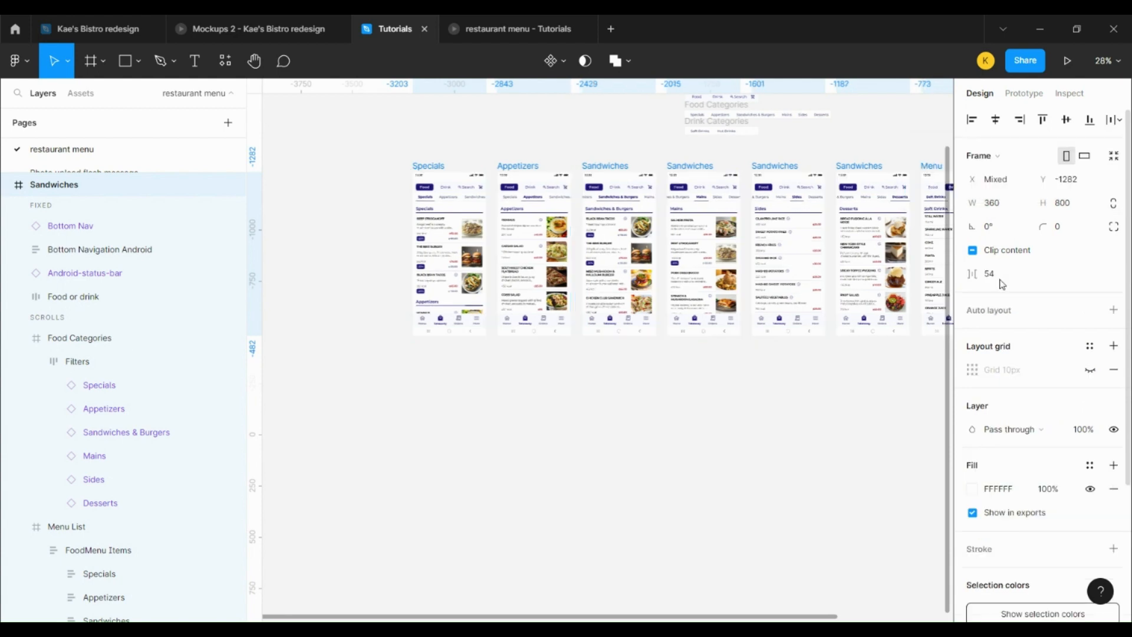
{"action": "left_click", "coordinate": [997, 275]}
{"action": "key", "text": "BackSpace"}
{"action": "key", "text": "BackSpace"}
{"action": "type", "text": "600"}
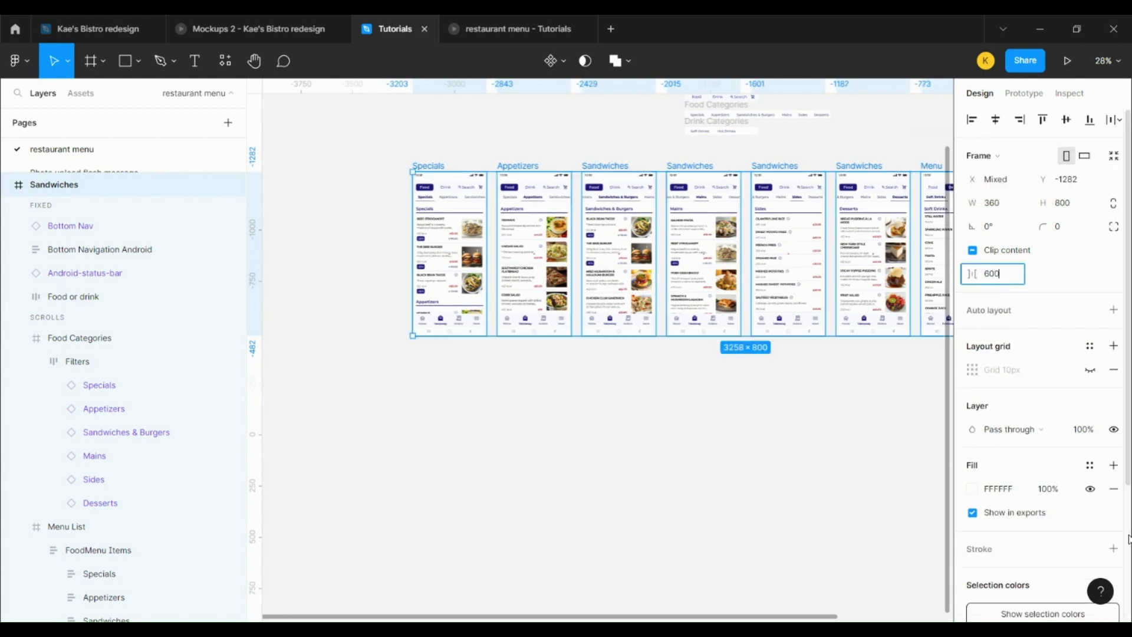
{"action": "key", "text": "Return"}
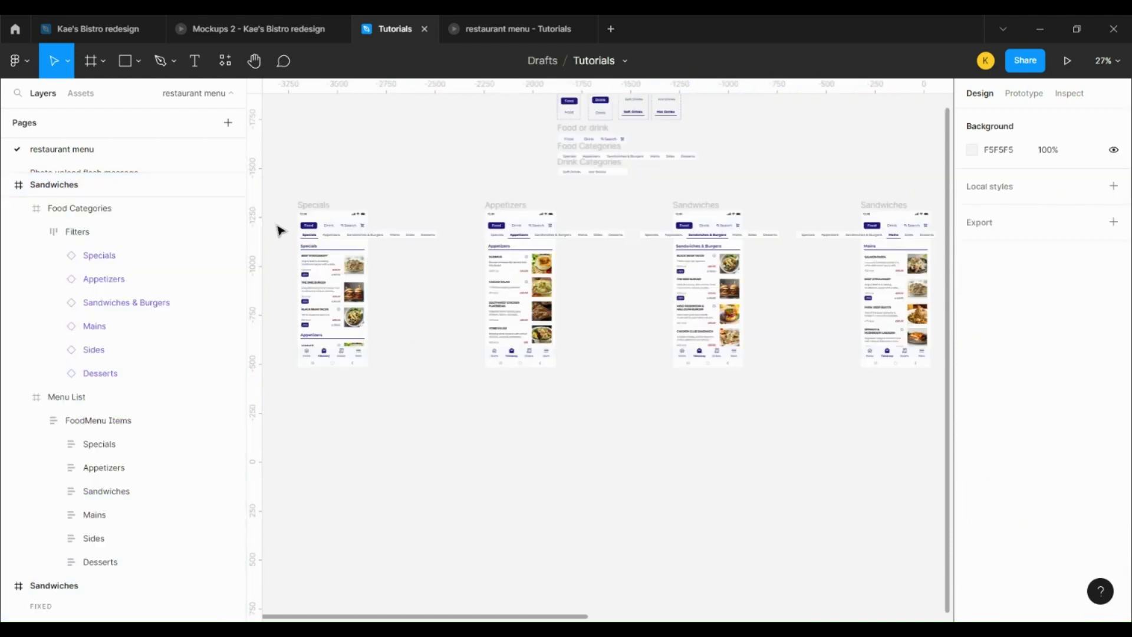
Select the Food Categories rows across all food screens and use the Select Layers plugin to pick their layers named Specials
{"action": "left_click_drag", "start_coordinate": [280, 242], "coordinate": [866, 245]}
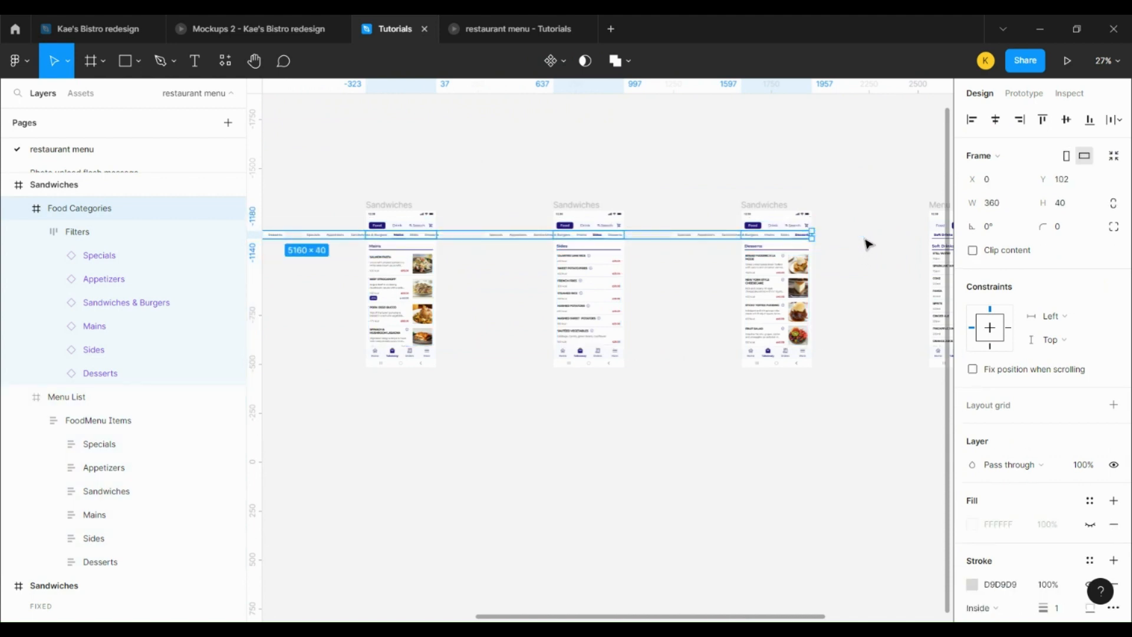
{"action": "left_click_drag", "start_coordinate": [605, 618], "coordinate": [357, 619]}
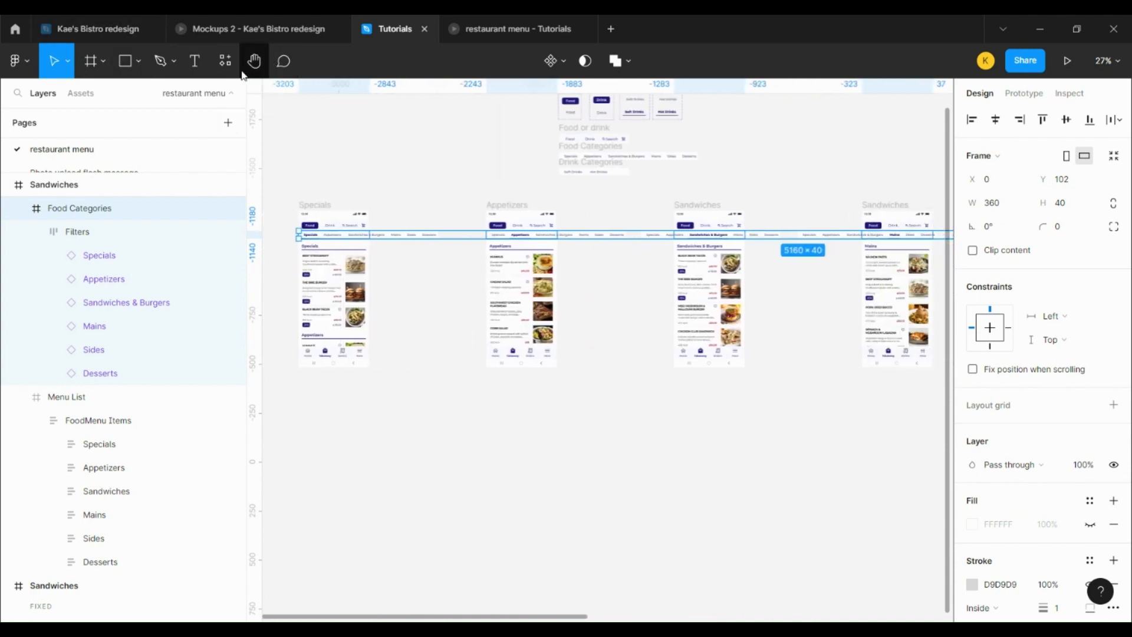
{"action": "left_click", "coordinate": [225, 61]}
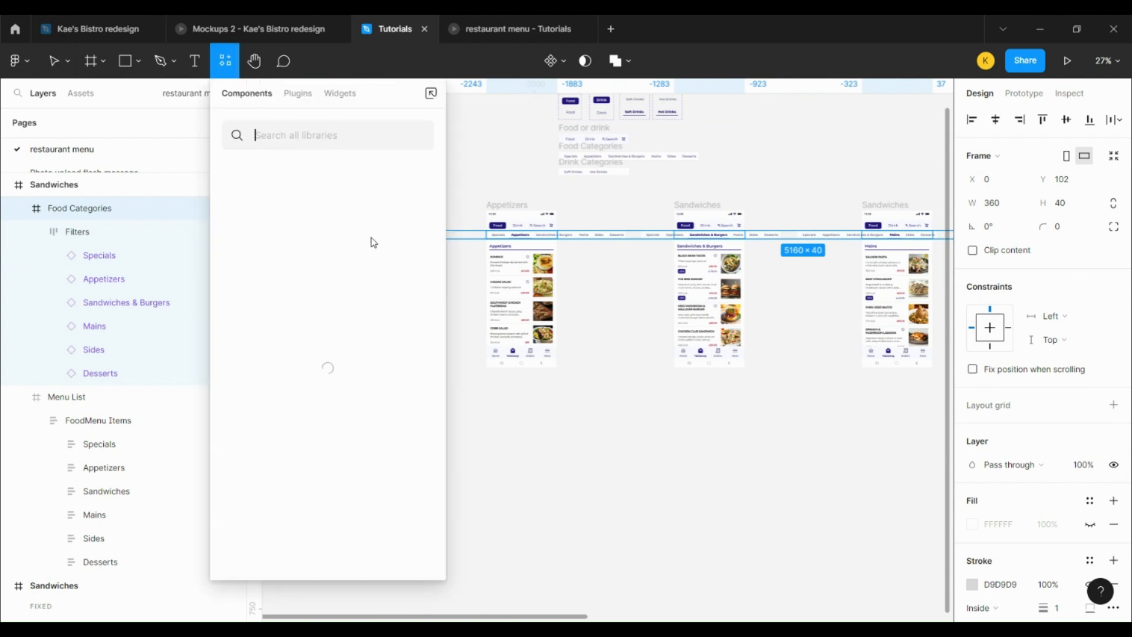
{"action": "left_click", "coordinate": [297, 95]}
{"action": "left_click", "coordinate": [415, 198]}
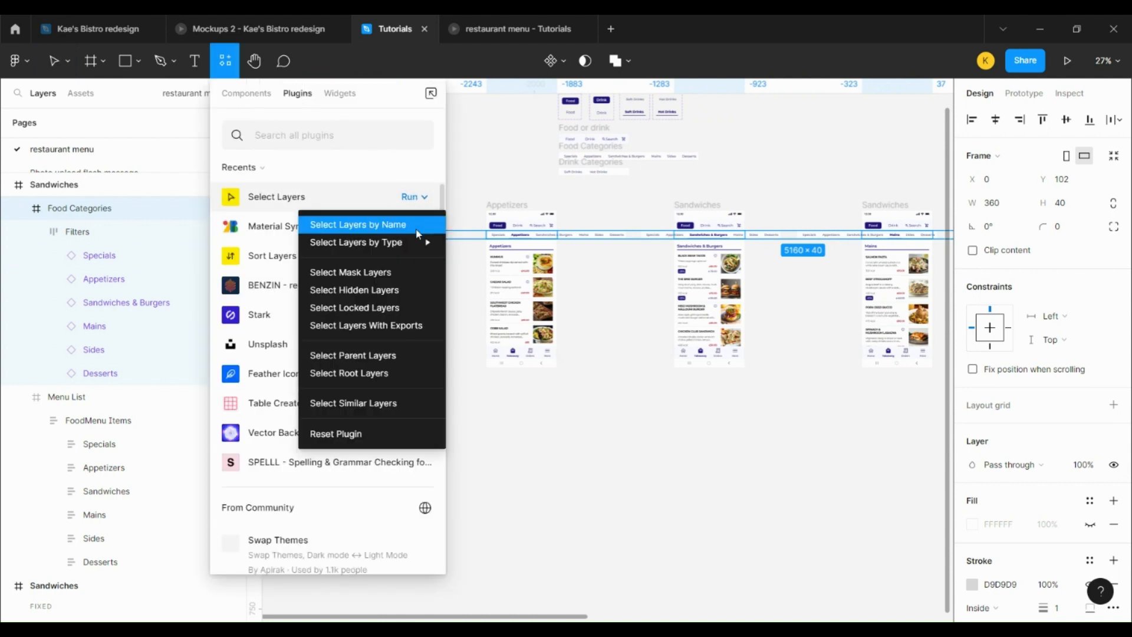
{"action": "left_click", "coordinate": [417, 234]}
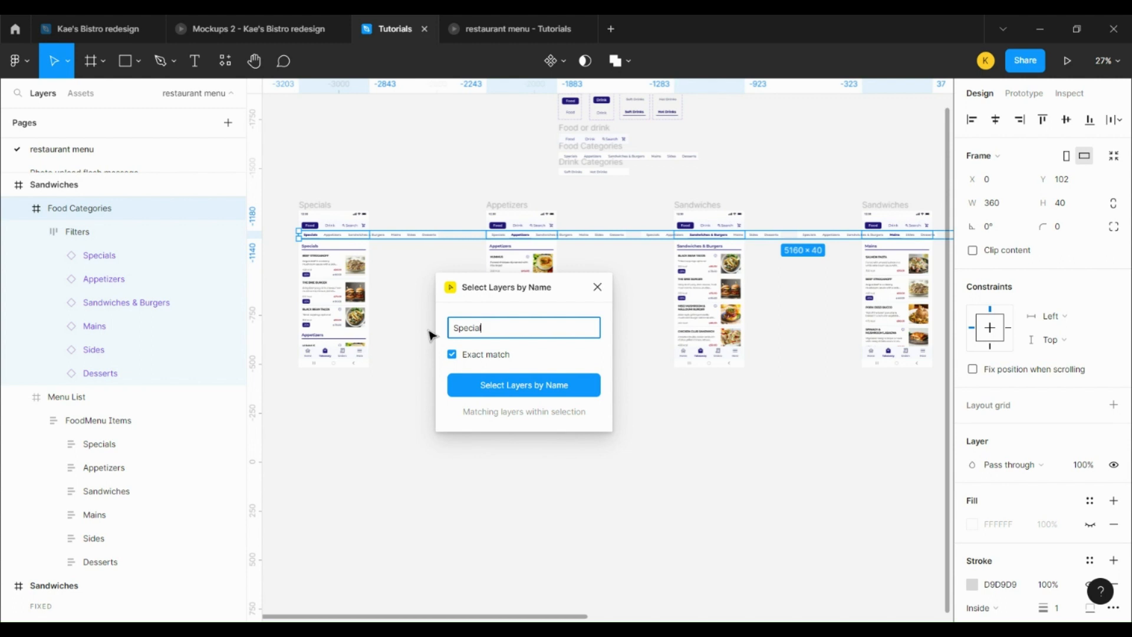
{"action": "left_click", "coordinate": [585, 389]}
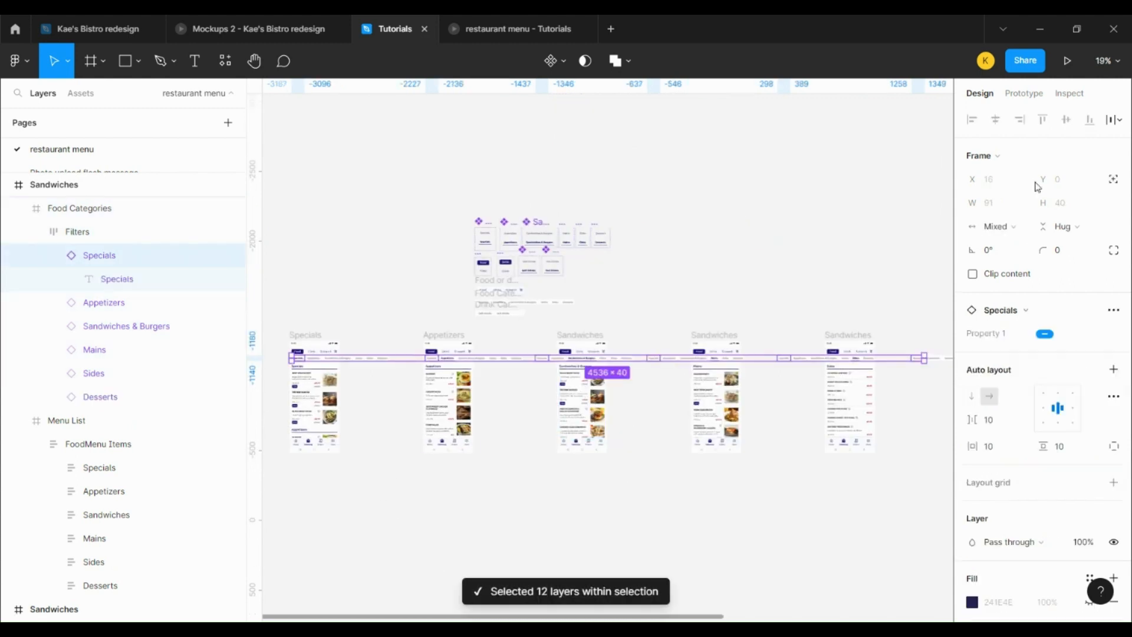
Add an On tap interaction to the selected Specials tabs that navigates to the Specials frame
{"action": "left_click", "coordinate": [1036, 99]}
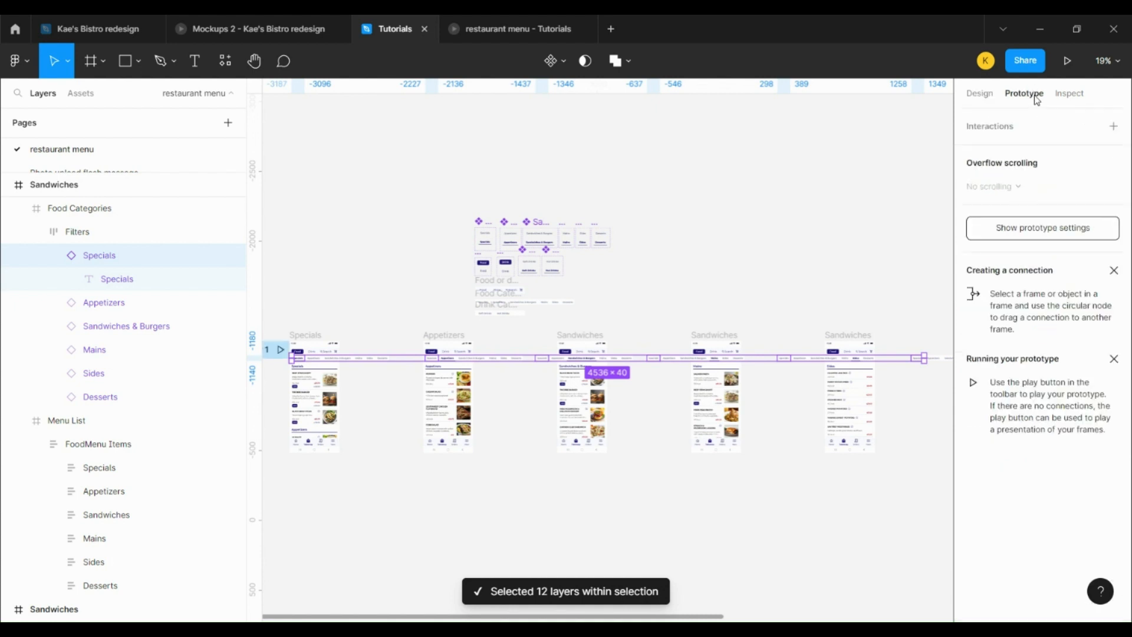
{"action": "left_click", "coordinate": [1114, 125]}
{"action": "left_click", "coordinate": [1047, 151]}
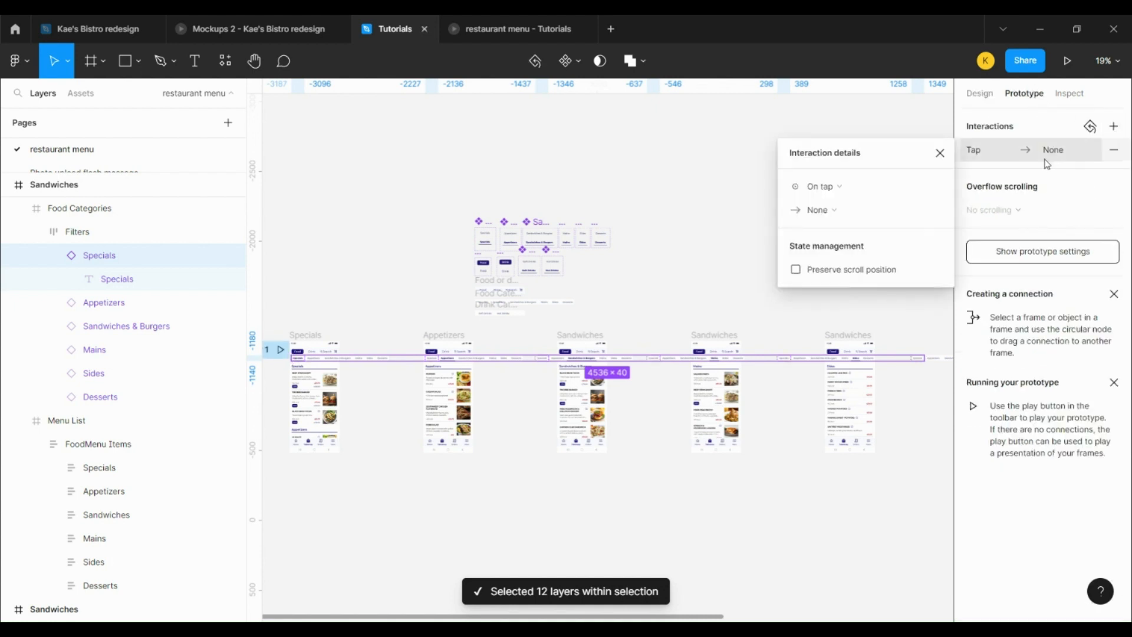
{"action": "left_click", "coordinate": [846, 215]}
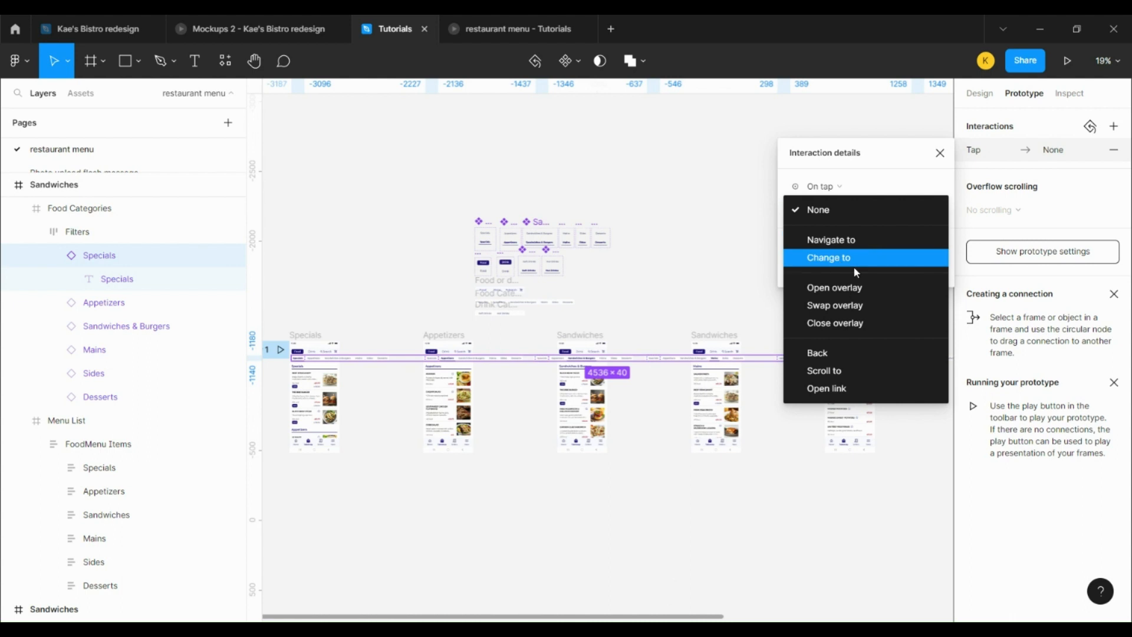
{"action": "left_click", "coordinate": [850, 242]}
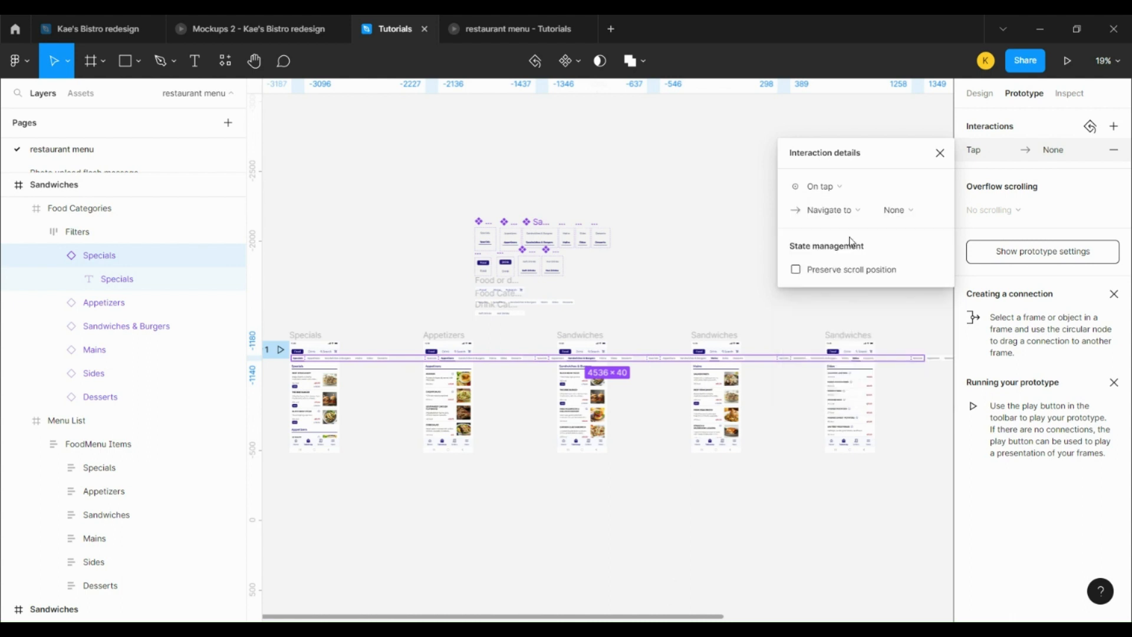
{"action": "left_click", "coordinate": [909, 223]}
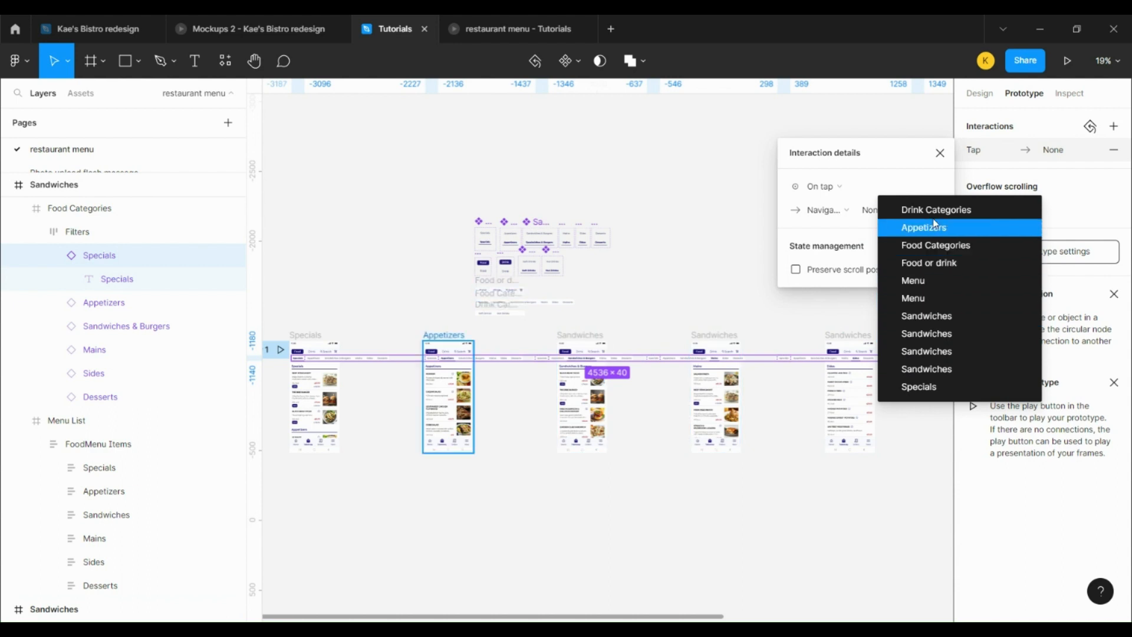
{"action": "left_click", "coordinate": [941, 392]}
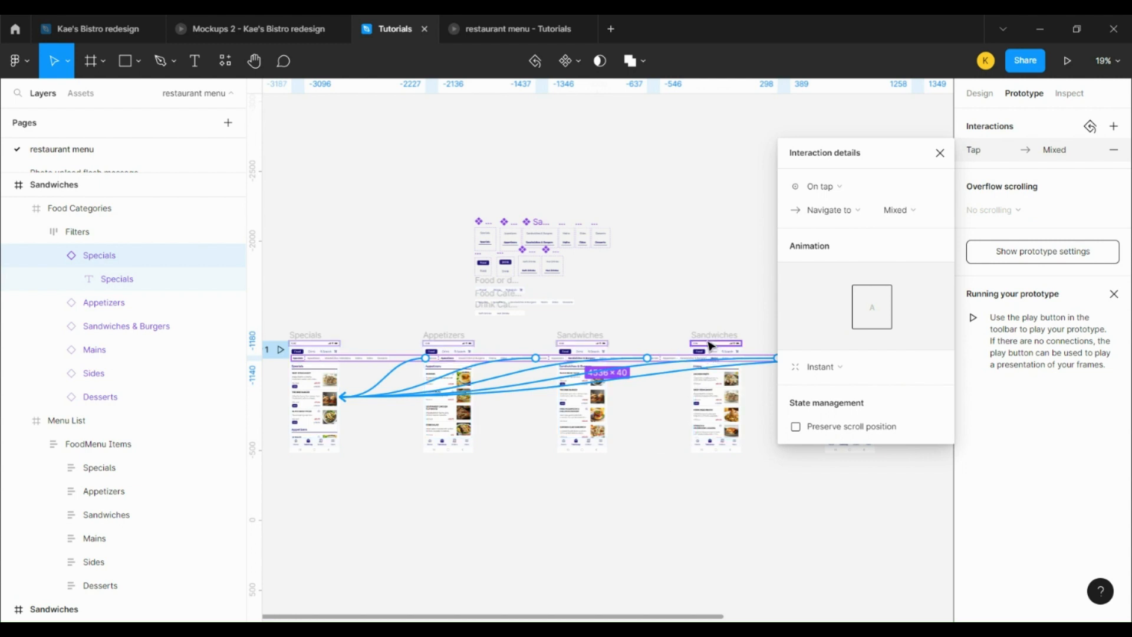
Set the Specials tabs' interaction animation to Smart animate and close the interaction details
{"action": "left_click", "coordinate": [847, 367]}
{"action": "left_click", "coordinate": [847, 367]}
{"action": "left_click", "coordinate": [847, 374]}
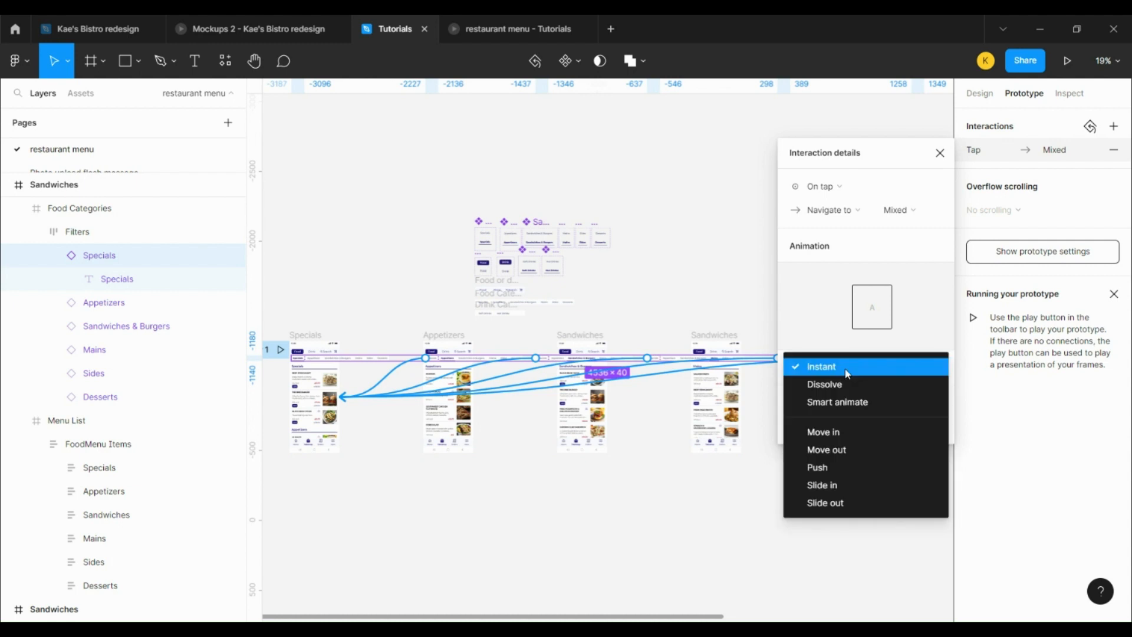
{"action": "left_click", "coordinate": [849, 402]}
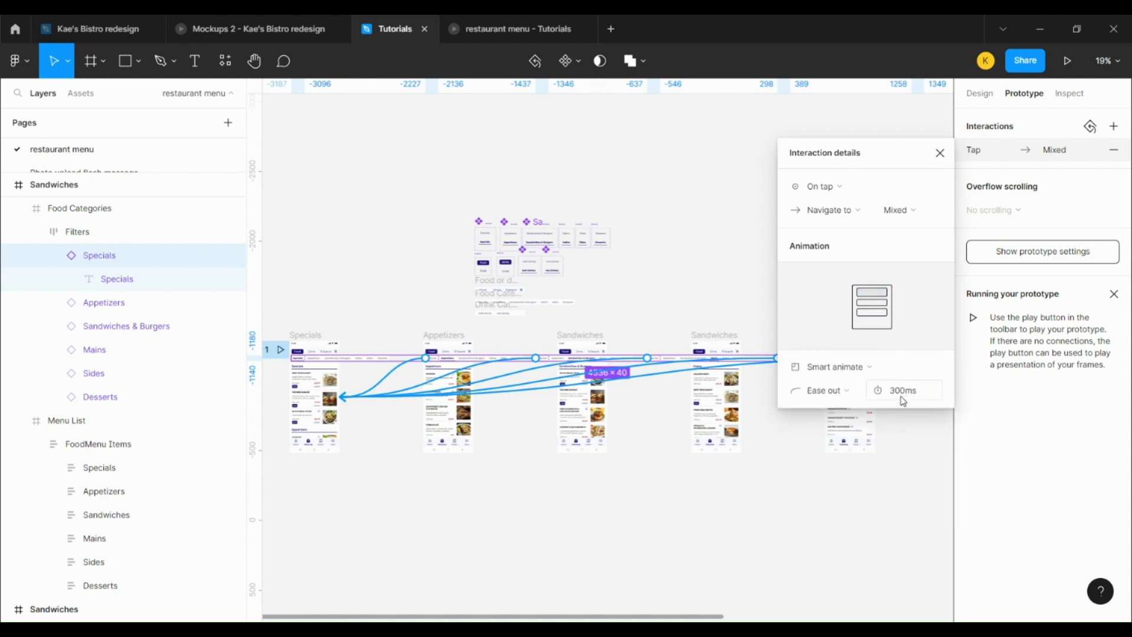
{"action": "left_click", "coordinate": [940, 154]}
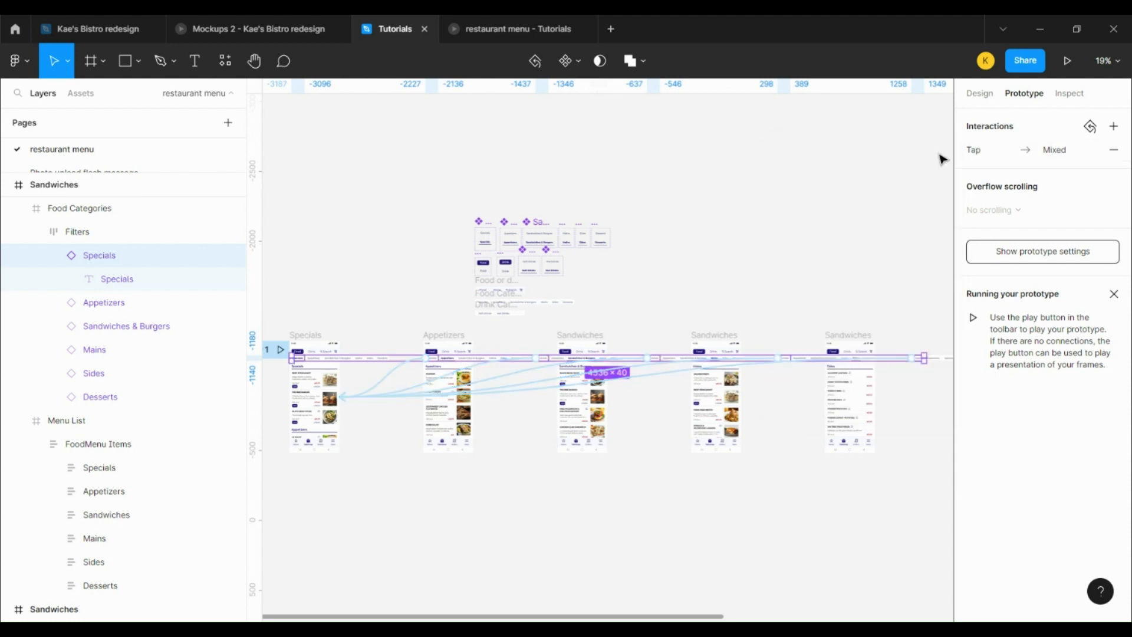
Rename the frame showing the mains list as Mains and the frame showing the sides list as Sides
{"action": "left_click", "coordinate": [507, 481]}
{"action": "left_click", "coordinate": [708, 341]}
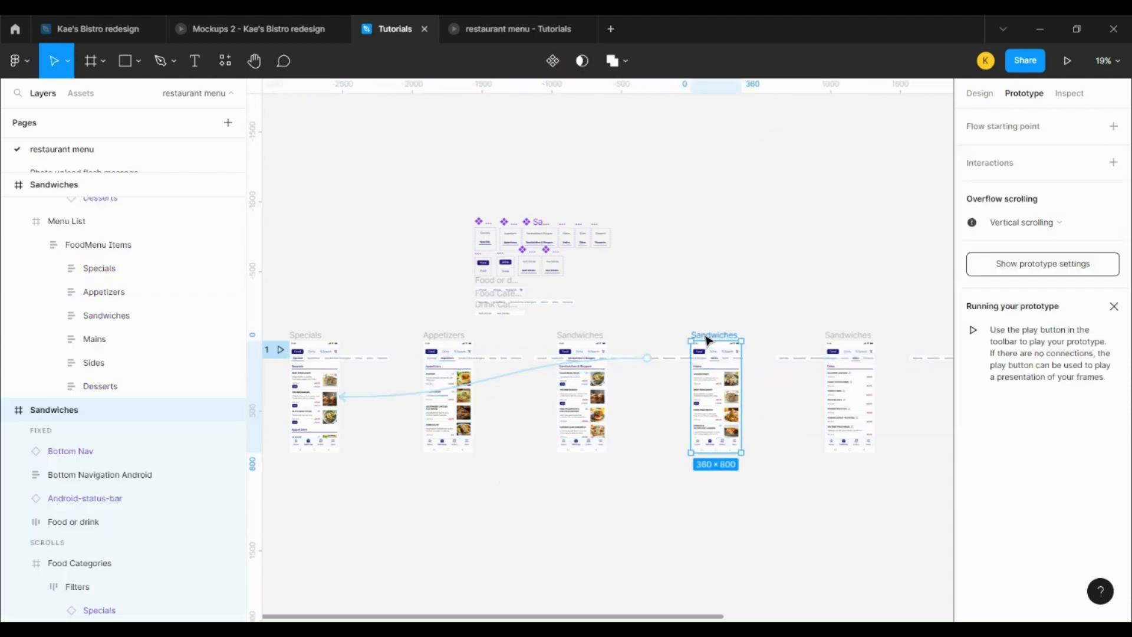
{"action": "double_click", "coordinate": [706, 335]}
{"action": "type", "text": "Mains"}
{"action": "double_click", "coordinate": [856, 334]}
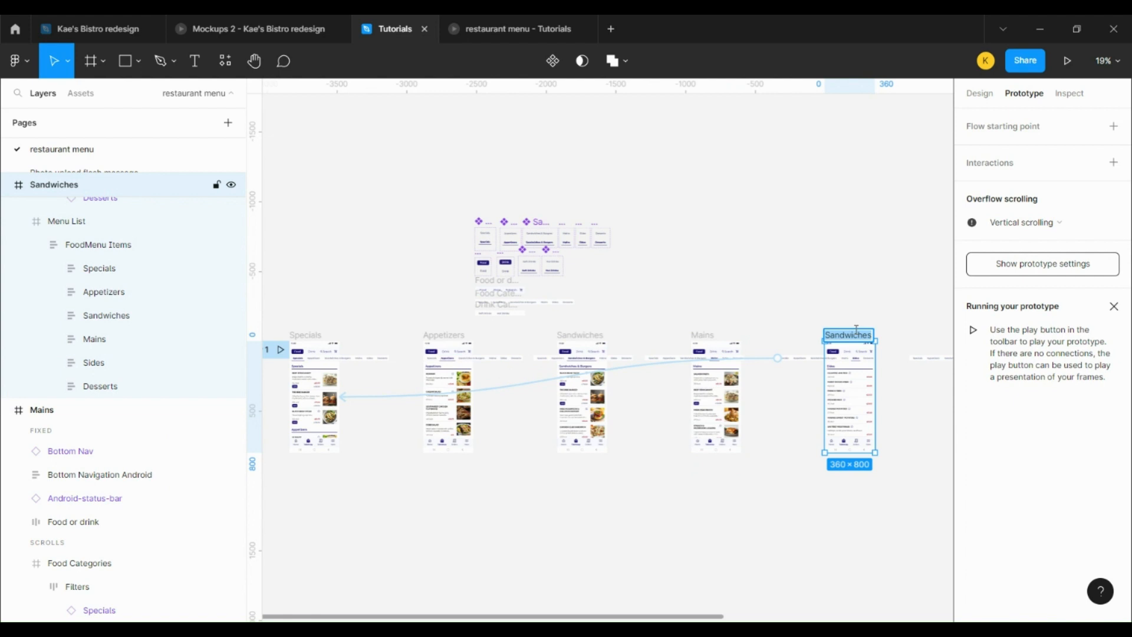
{"action": "type", "text": "S"}
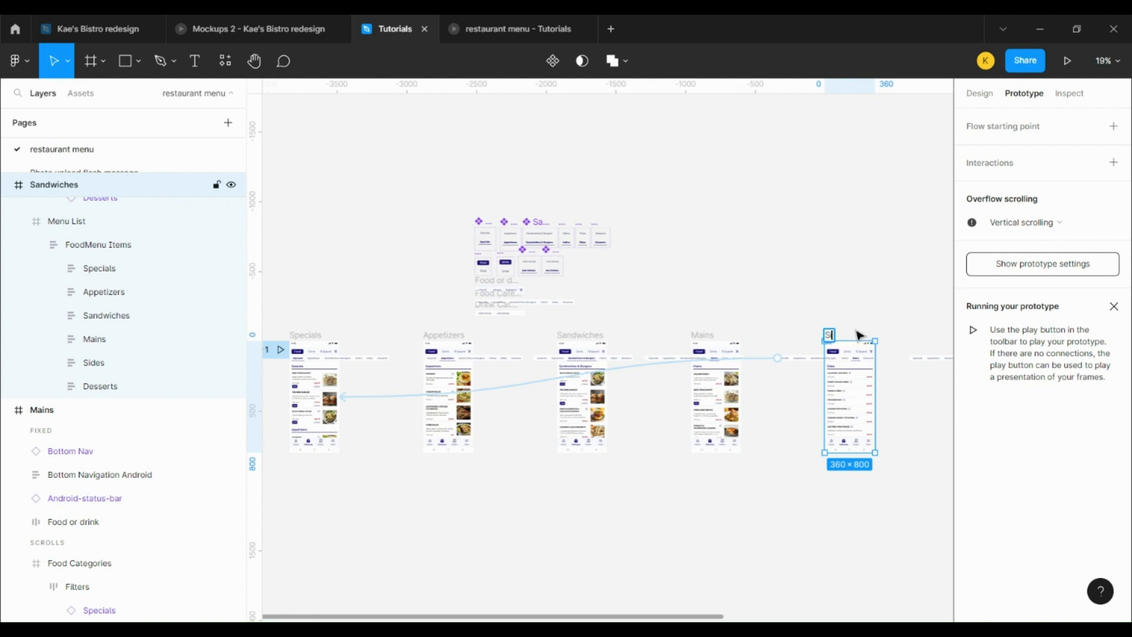
{"action": "type", "text": "ides"}
{"action": "key", "text": "Return"}
Rename the frame showing the dessert list as Desserts
{"action": "left_click_drag", "start_coordinate": [666, 618], "coordinate": [821, 599]}
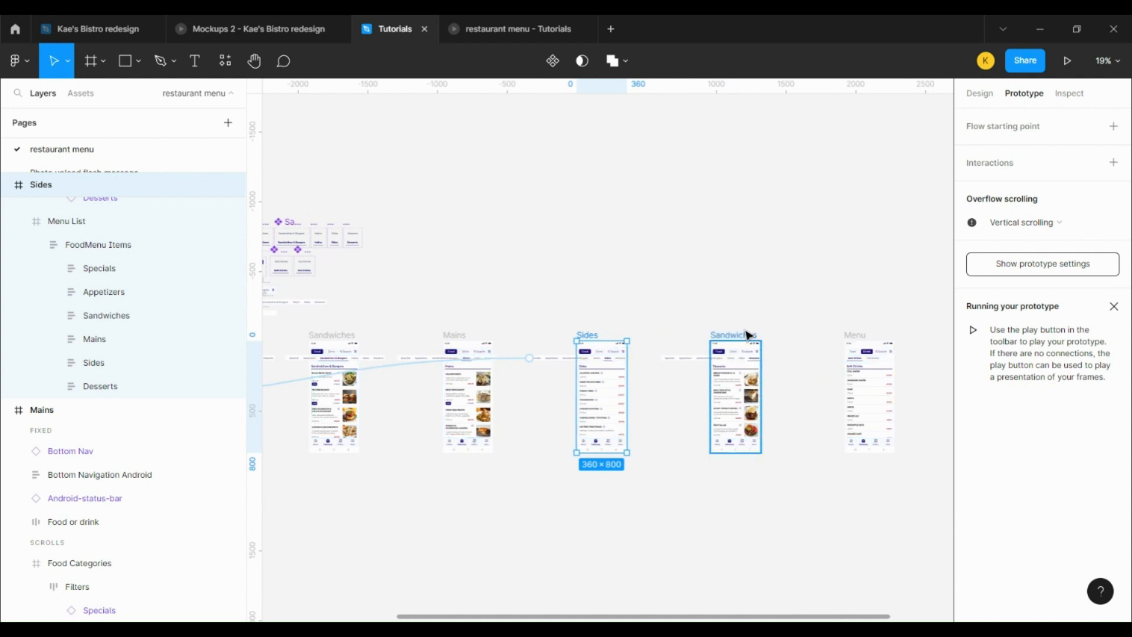
{"action": "double_click", "coordinate": [748, 336]}
{"action": "type", "text": "D"}
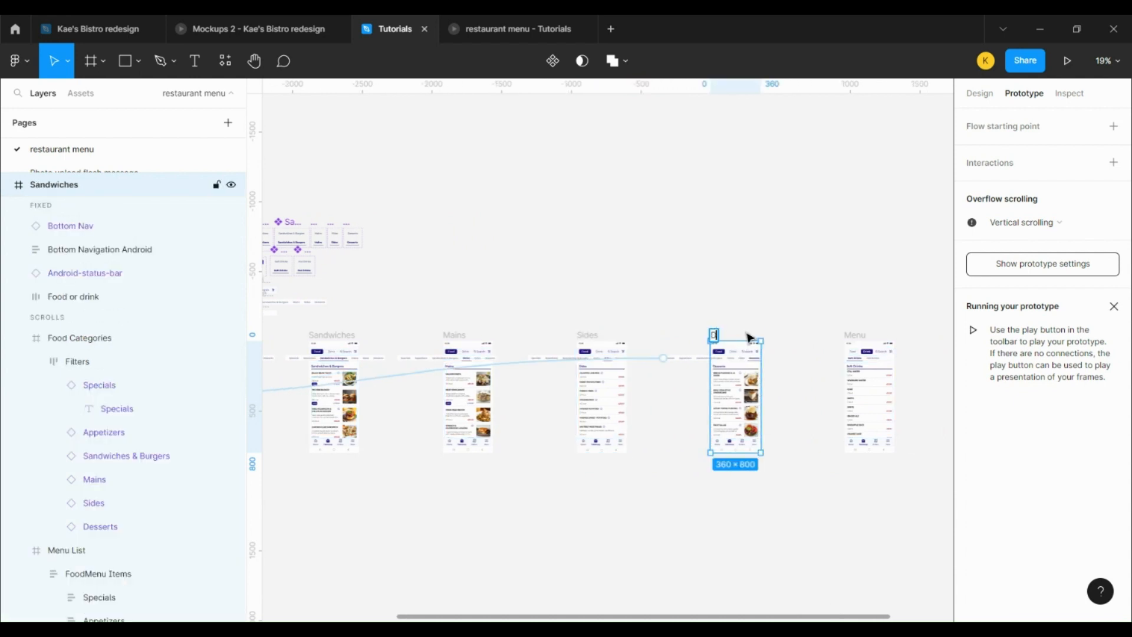
{"action": "type", "text": "esserts"}
Rename the two drinks Menu frames as Soft drinks and Hot drinks
{"action": "left_click_drag", "start_coordinate": [856, 619], "coordinate": [941, 617]}
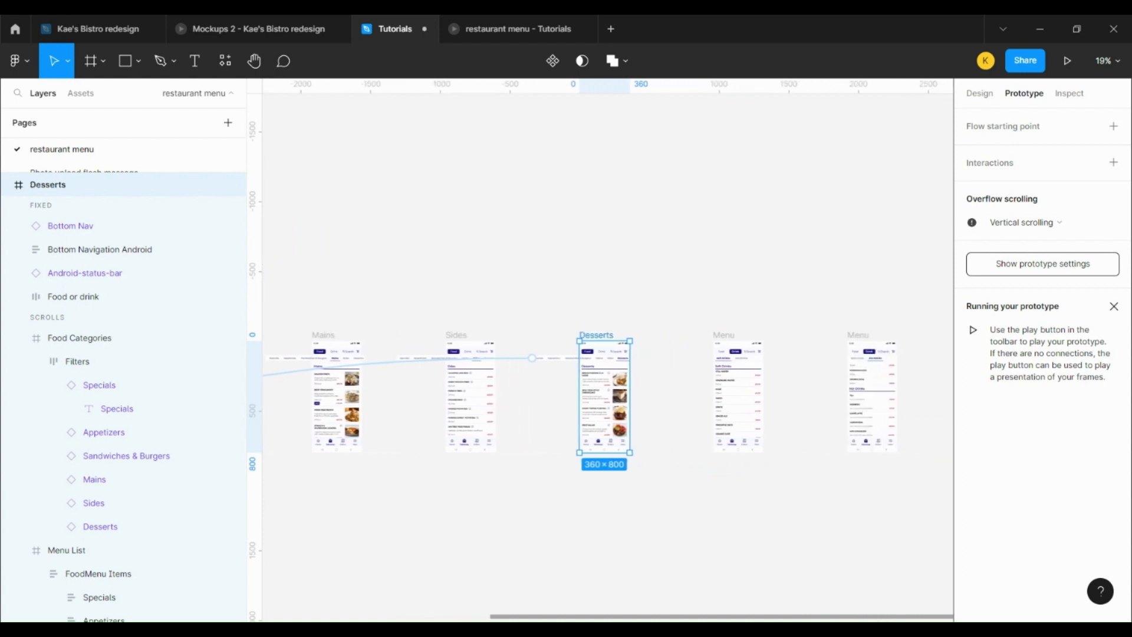
{"action": "double_click", "coordinate": [713, 336]}
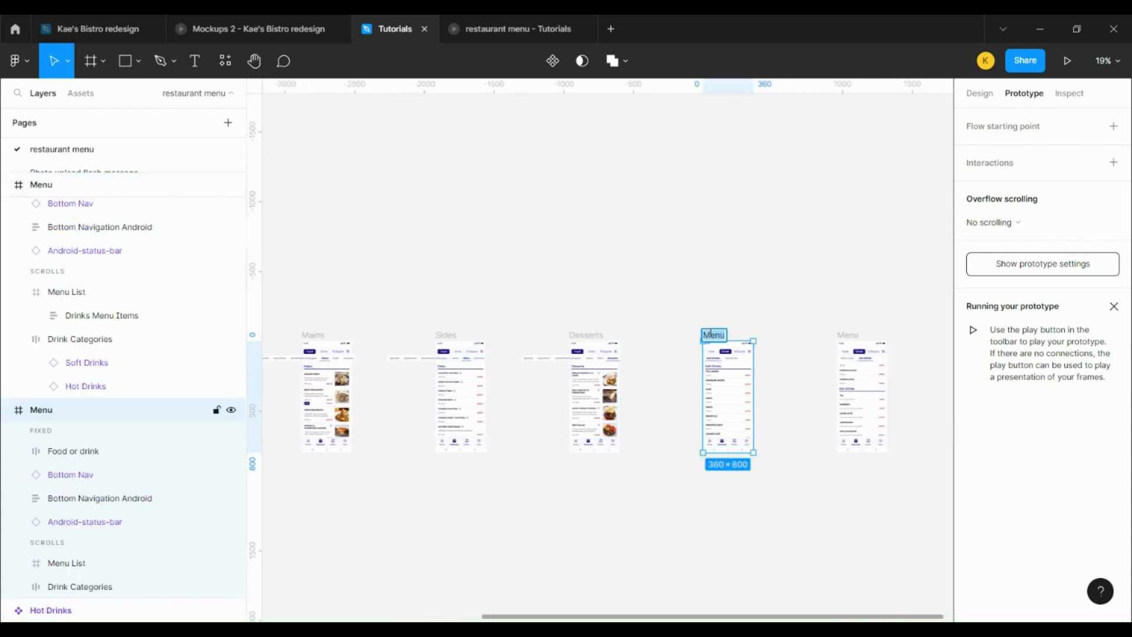
{"action": "type", "text": "Soft drinks"}
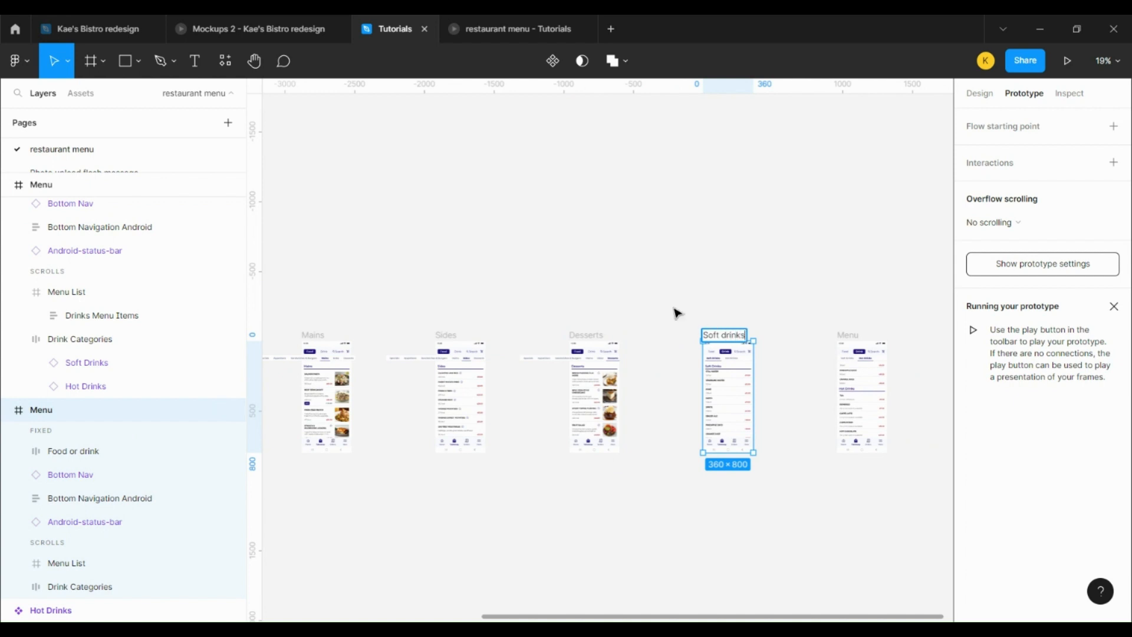
{"action": "left_click", "coordinate": [860, 339]}
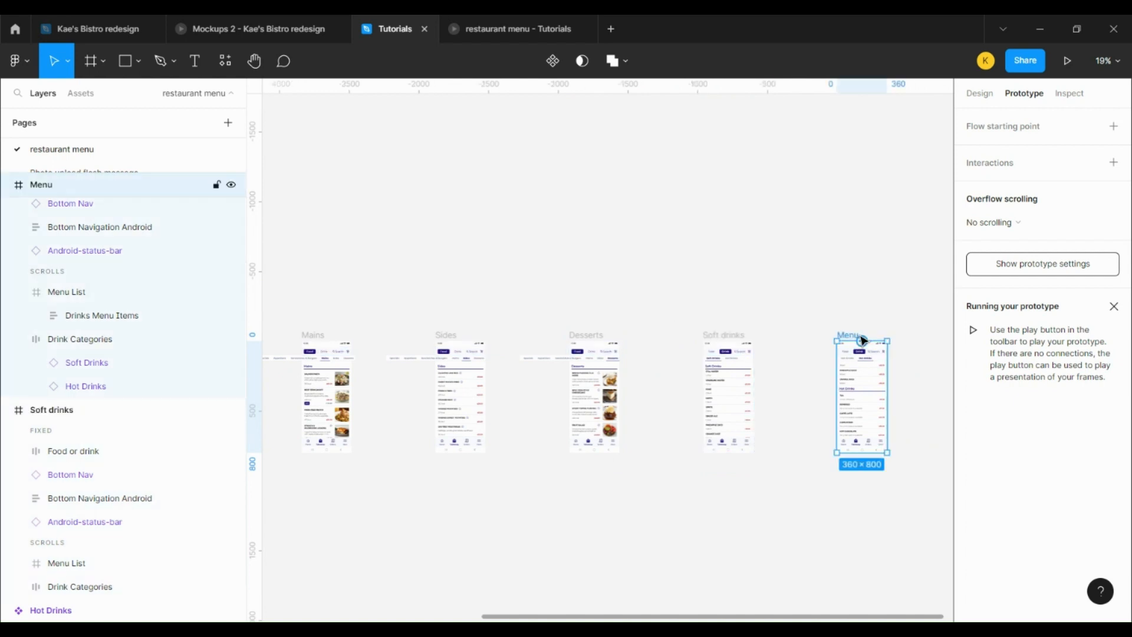
{"action": "double_click", "coordinate": [848, 334]}
{"action": "type", "text": "Ho"}
{"action": "type", "text": "t drinks"}
{"action": "left_click", "coordinate": [748, 247]}
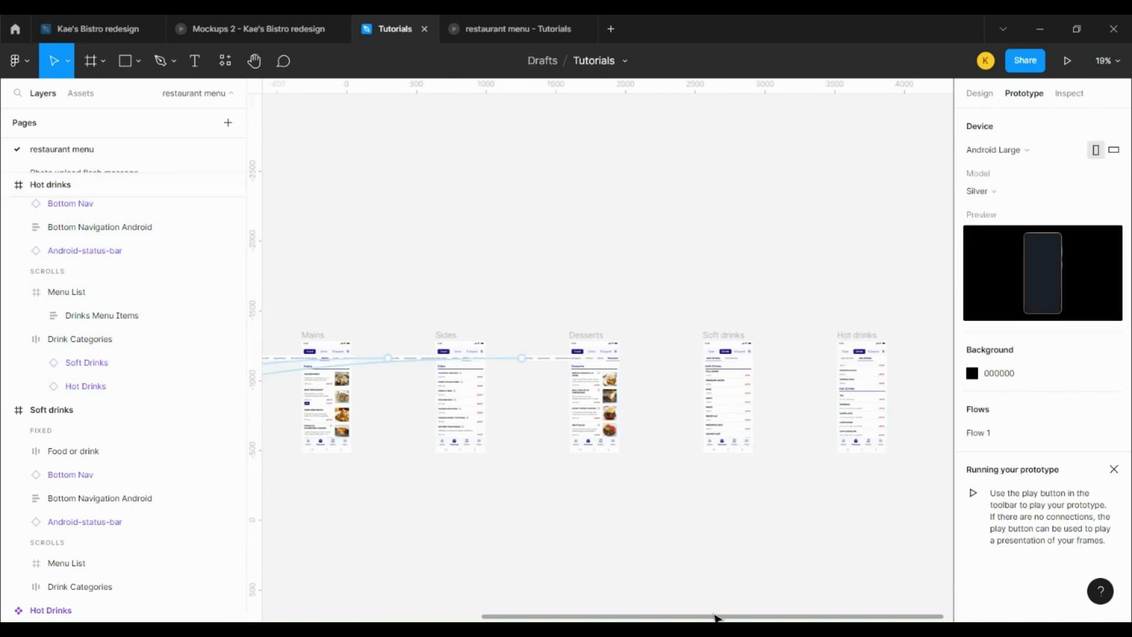
Select the Food Categories layers by exact name inside the six food frames, Specials through Desserts, using the Select Layers plugin
{"action": "left_click_drag", "start_coordinate": [714, 617], "coordinate": [421, 610]}
{"action": "scroll", "coordinate": [347, 349], "scroll_direction": "up", "scroll_amount": 10}
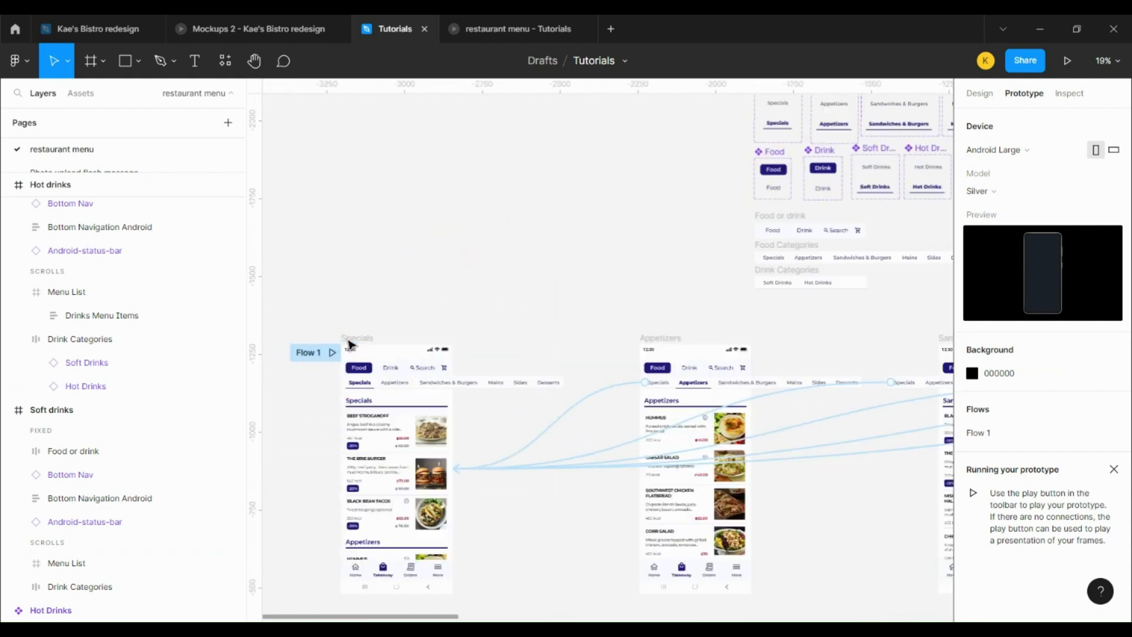
{"action": "left_click_drag", "start_coordinate": [313, 403], "coordinate": [769, 409]}
{"action": "scroll", "coordinate": [769, 424], "scroll_direction": "down", "scroll_amount": 10}
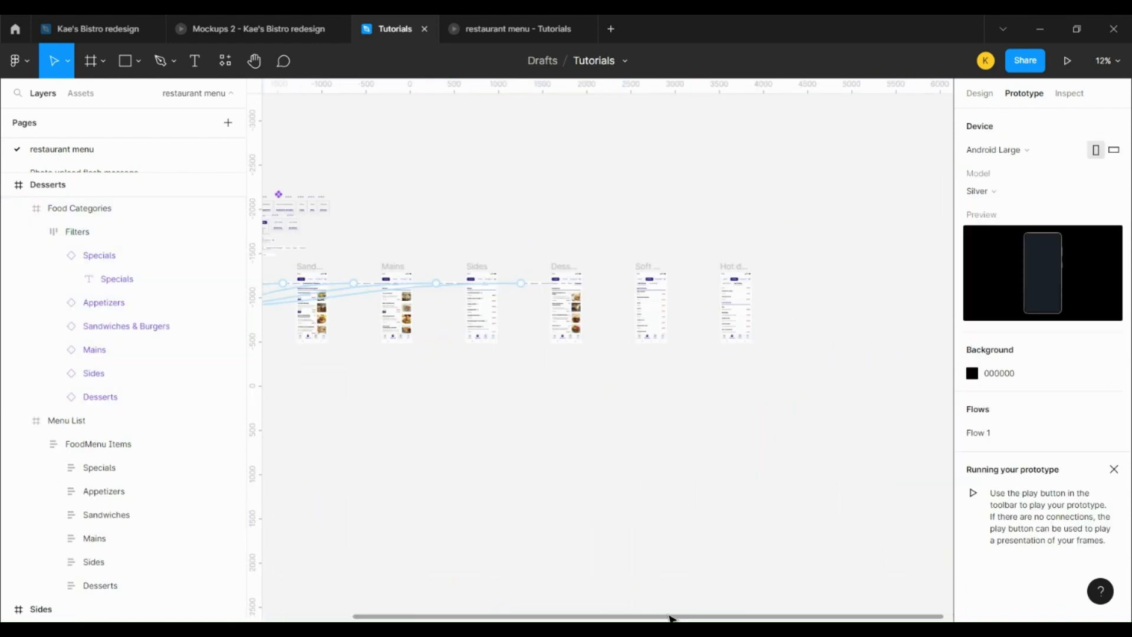
{"action": "left_click_drag", "start_coordinate": [671, 618], "coordinate": [475, 617]}
{"action": "scroll", "coordinate": [521, 442], "scroll_direction": "up", "scroll_amount": 3}
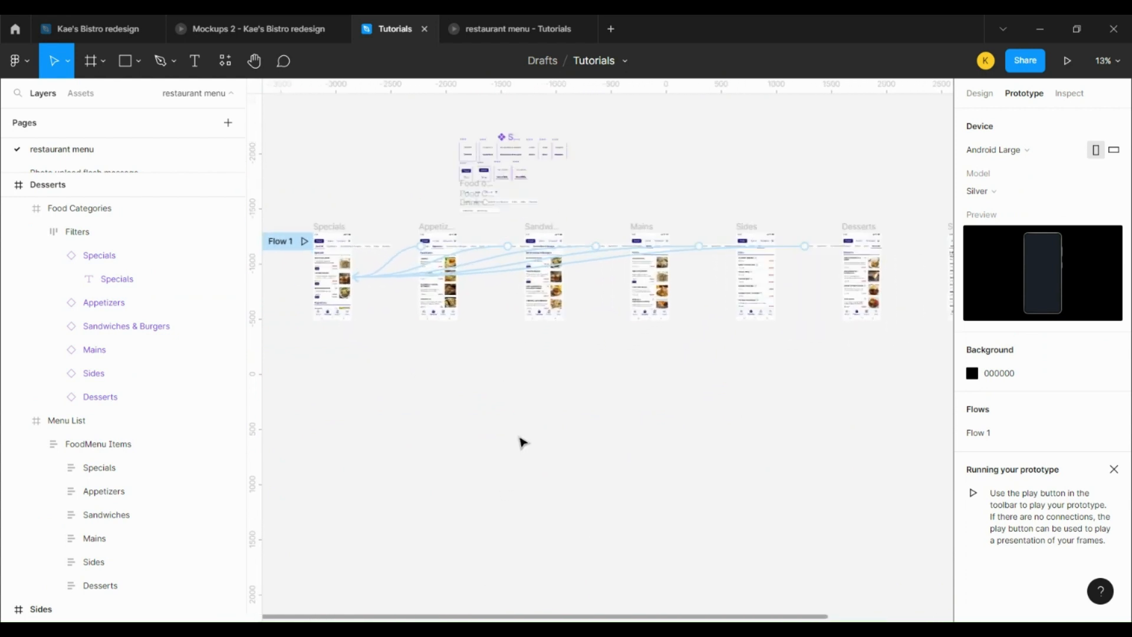
{"action": "left_click_drag", "start_coordinate": [898, 216], "coordinate": [298, 442]}
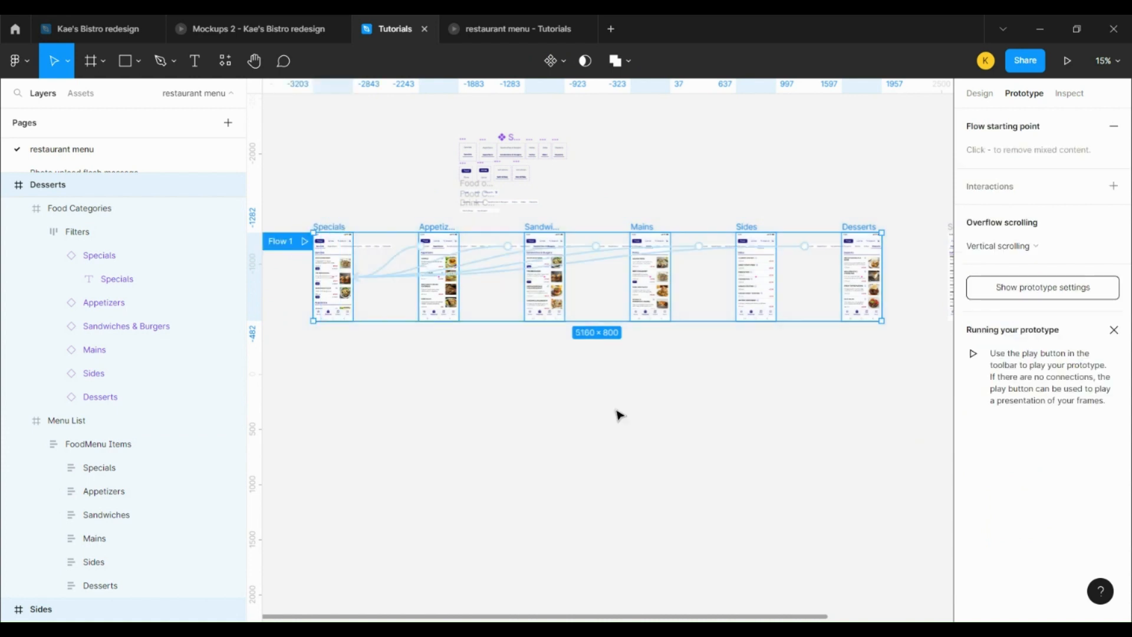
{"action": "left_click", "coordinate": [219, 69]}
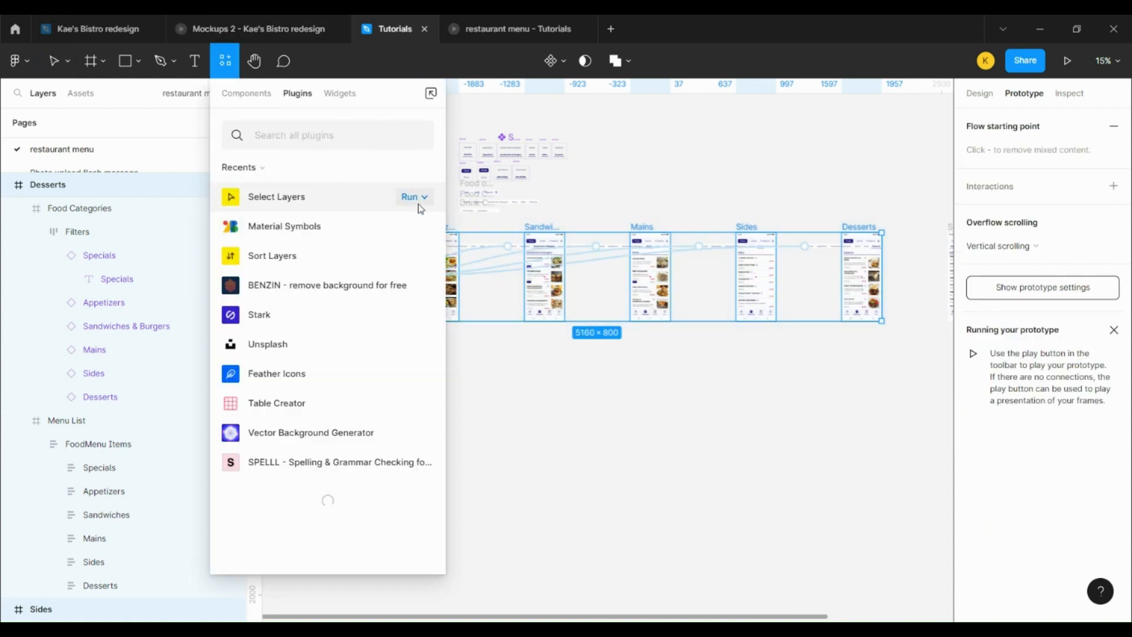
{"action": "left_click", "coordinate": [419, 204]}
{"action": "left_click", "coordinate": [421, 222]}
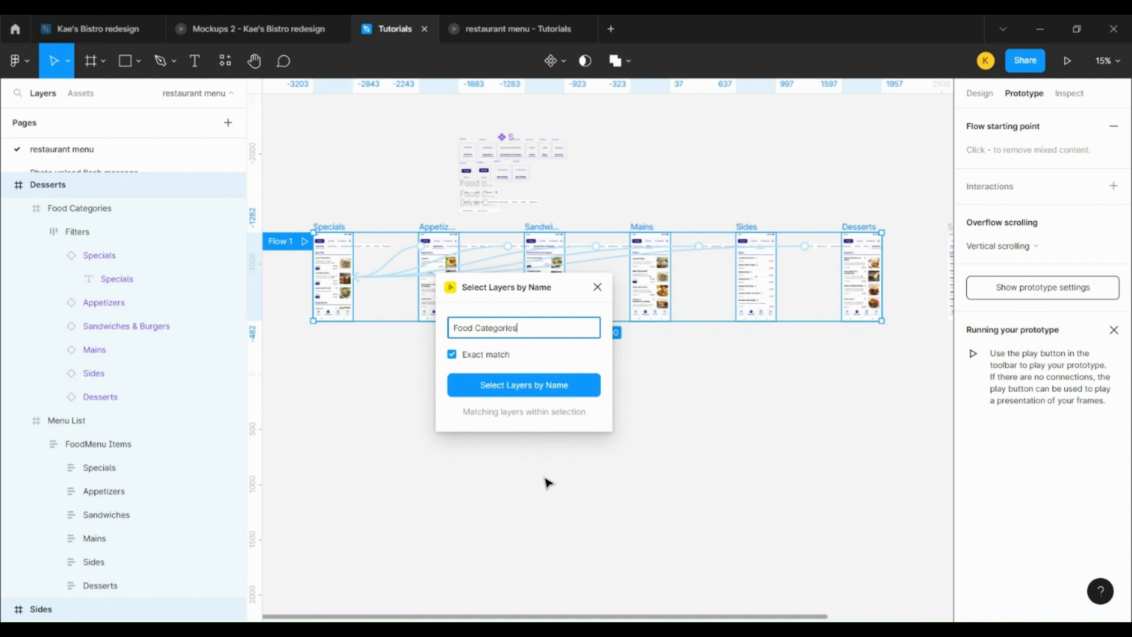
{"action": "left_click", "coordinate": [559, 384]}
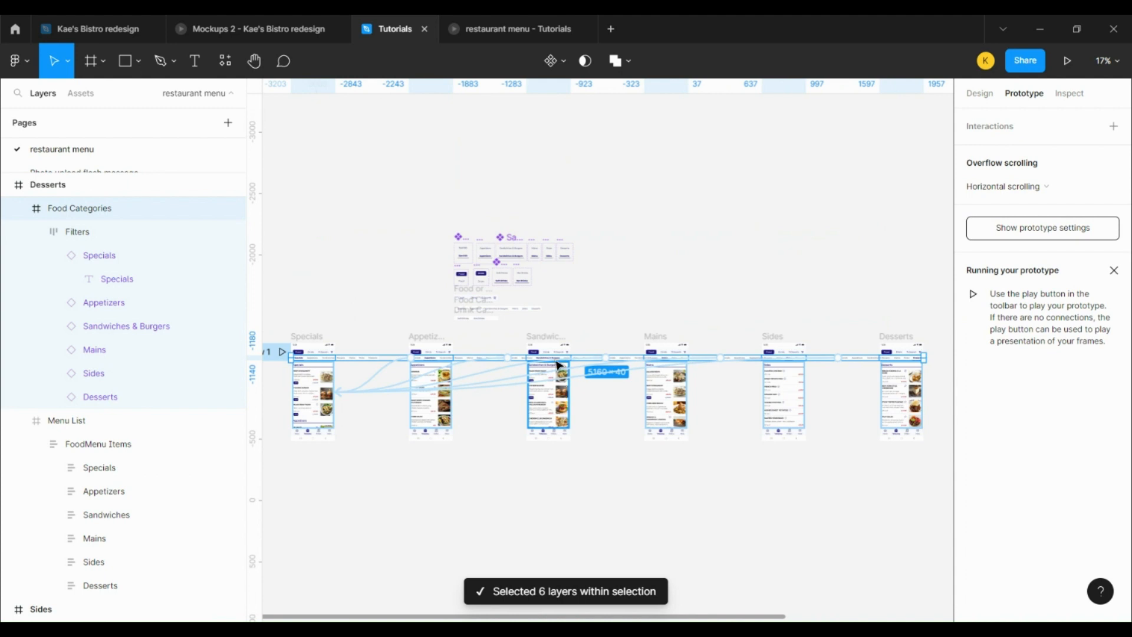
Narrow the selection to the layers named exactly Appetizers within the Food Categories layers using Select Layers by Name
{"action": "left_click", "coordinate": [226, 60]}
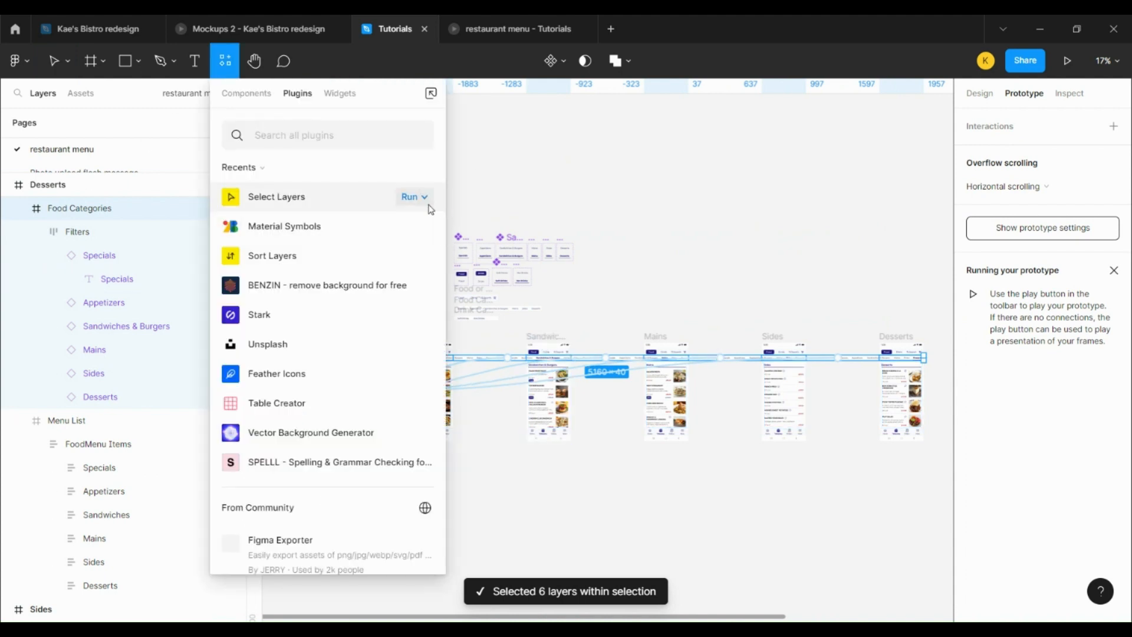
{"action": "left_click", "coordinate": [427, 197]}
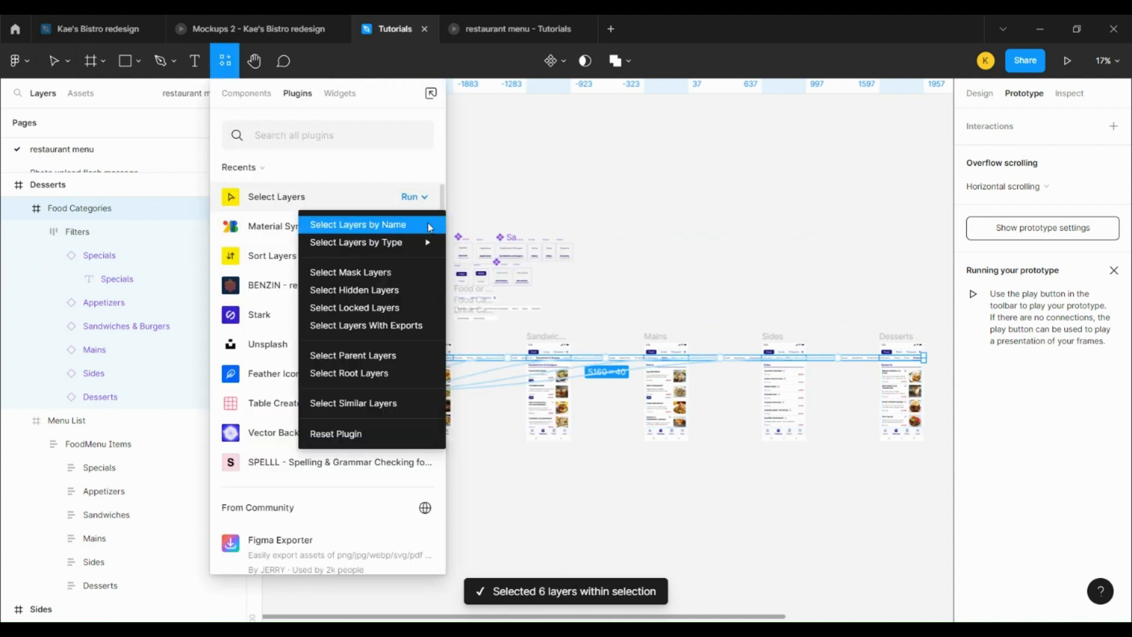
{"action": "left_click", "coordinate": [427, 222]}
{"action": "type", "text": "Appetizers"}
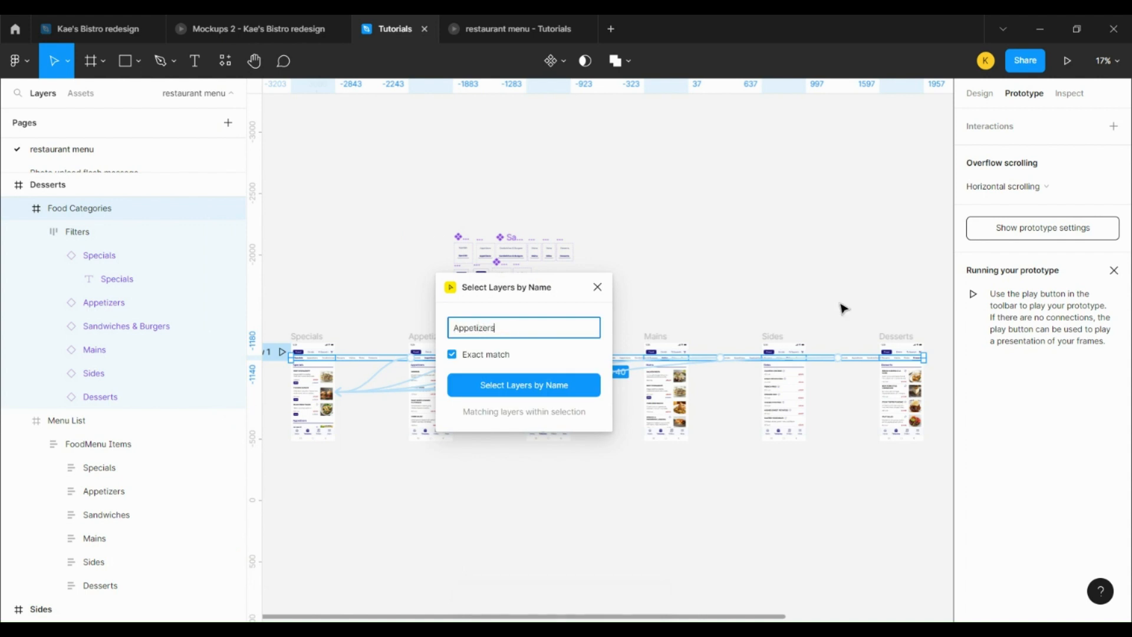
{"action": "left_click", "coordinate": [557, 388]}
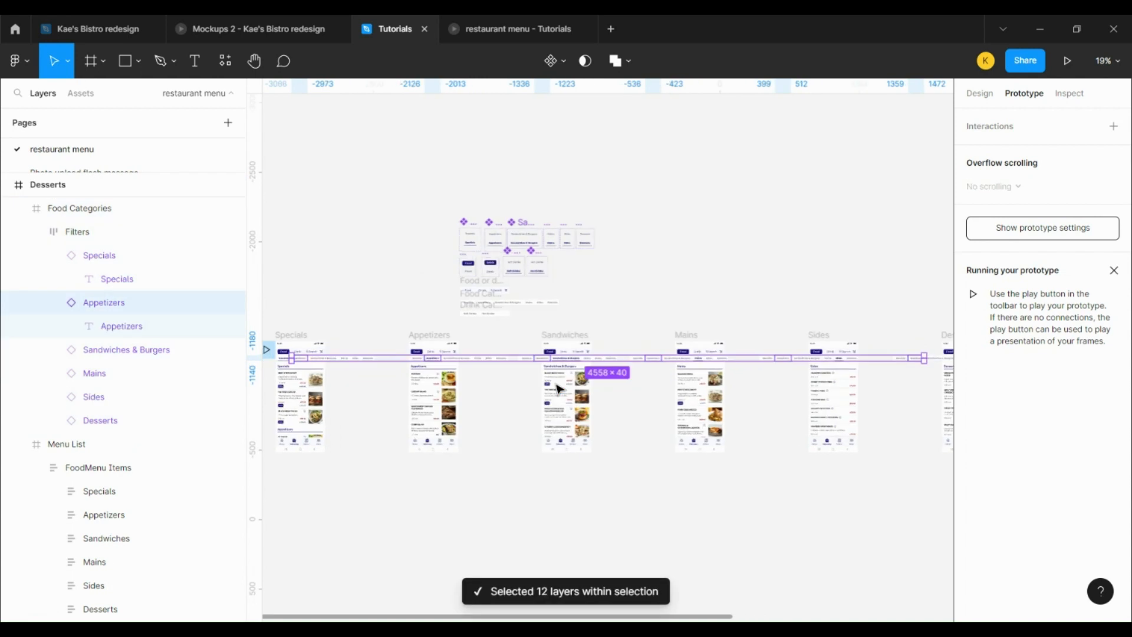
Add an On tap interaction to the Appetizers tabs that navigates to the Appetizers frame with Smart animate
{"action": "left_click", "coordinate": [1113, 127]}
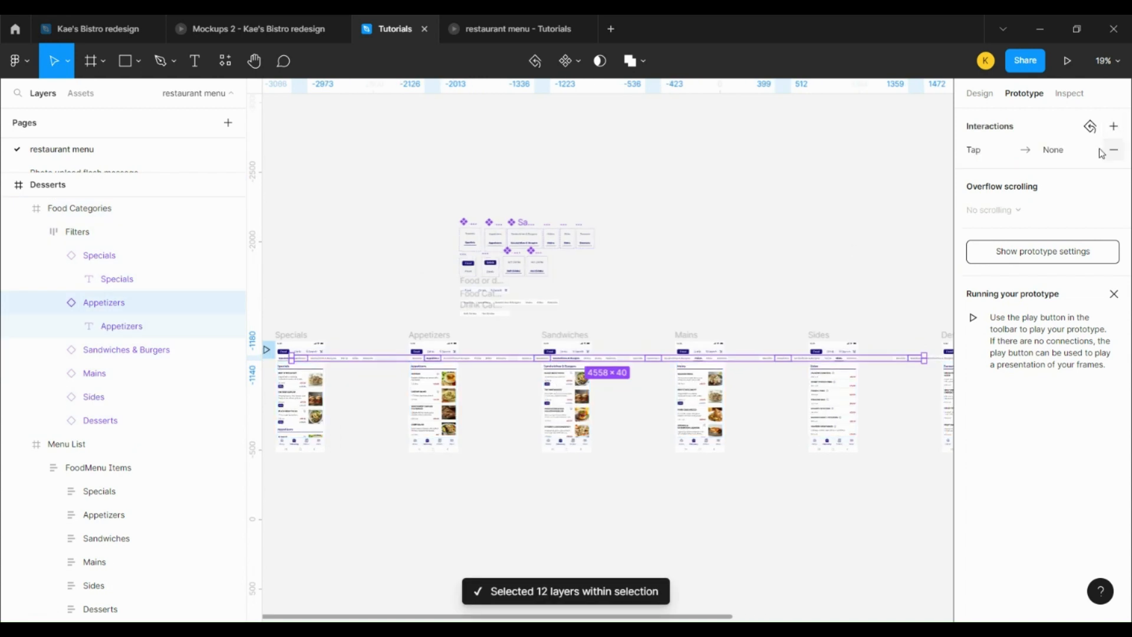
{"action": "left_click", "coordinate": [1035, 155]}
{"action": "left_click", "coordinate": [858, 208]}
{"action": "left_click", "coordinate": [849, 239]}
{"action": "left_click", "coordinate": [891, 215]}
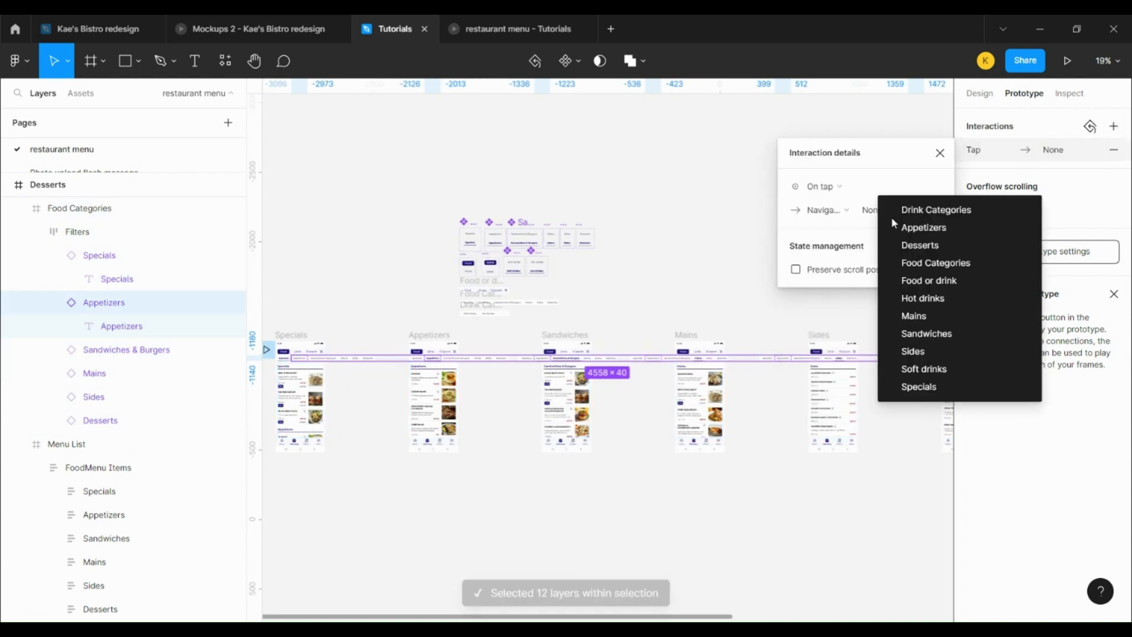
{"action": "left_click", "coordinate": [920, 228]}
{"action": "left_click", "coordinate": [827, 368]}
{"action": "left_click", "coordinate": [846, 401]}
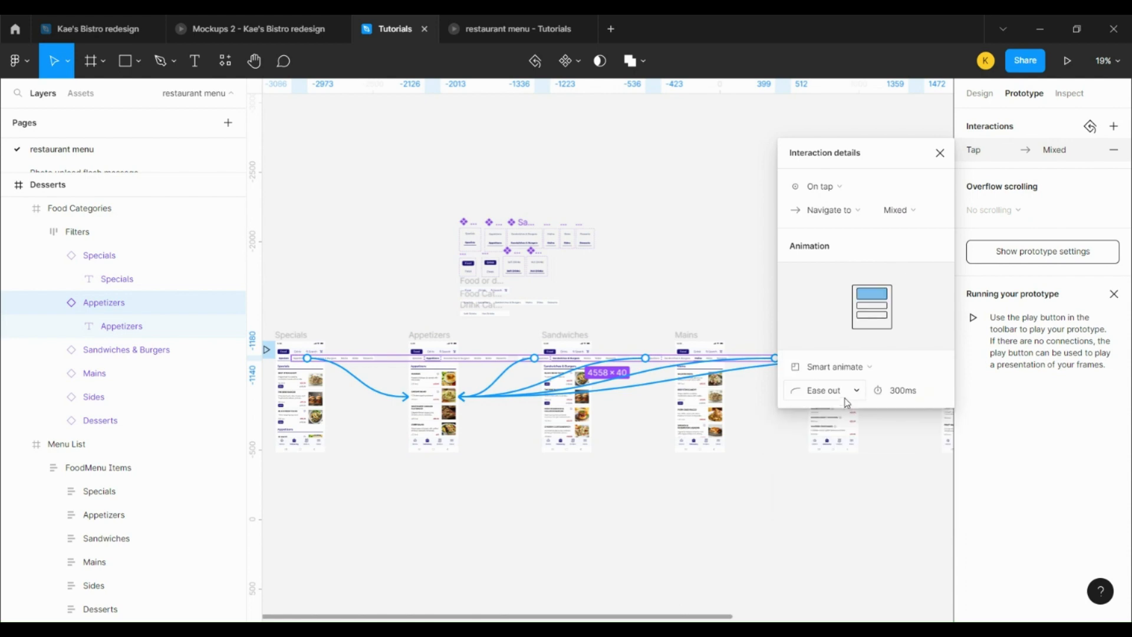
{"action": "left_click", "coordinate": [689, 519]}
Reselect the six food frames and use Select Layers by Name to pick their Food Categories layers
{"action": "scroll", "coordinate": [393, 432], "scroll_direction": "down", "scroll_amount": 2}
{"action": "left_click_drag", "start_coordinate": [931, 336], "coordinate": [267, 544]}
{"action": "left_click", "coordinate": [225, 60]}
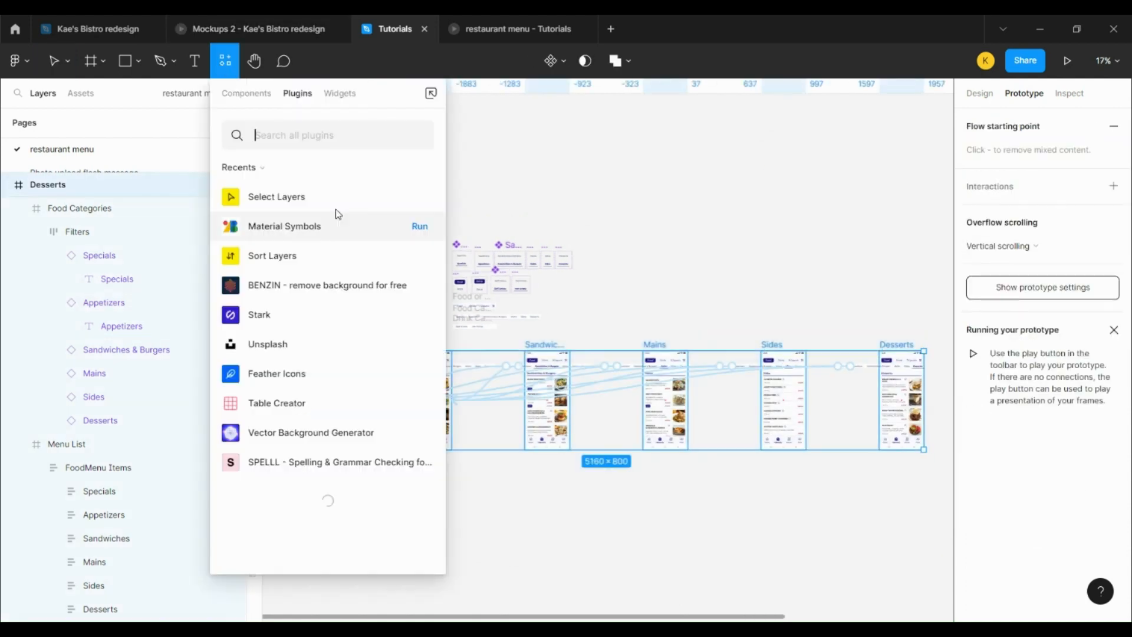
{"action": "left_click", "coordinate": [413, 196]}
{"action": "left_click", "coordinate": [419, 224]}
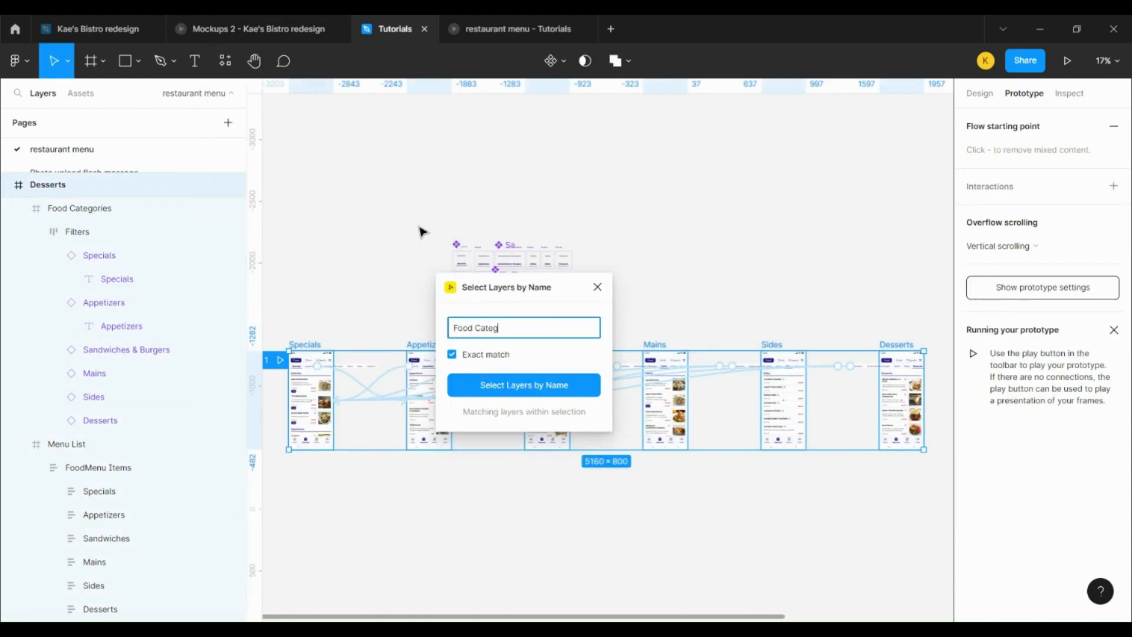
{"action": "type", "text": "Food Categories"}
{"action": "left_click", "coordinate": [541, 386]}
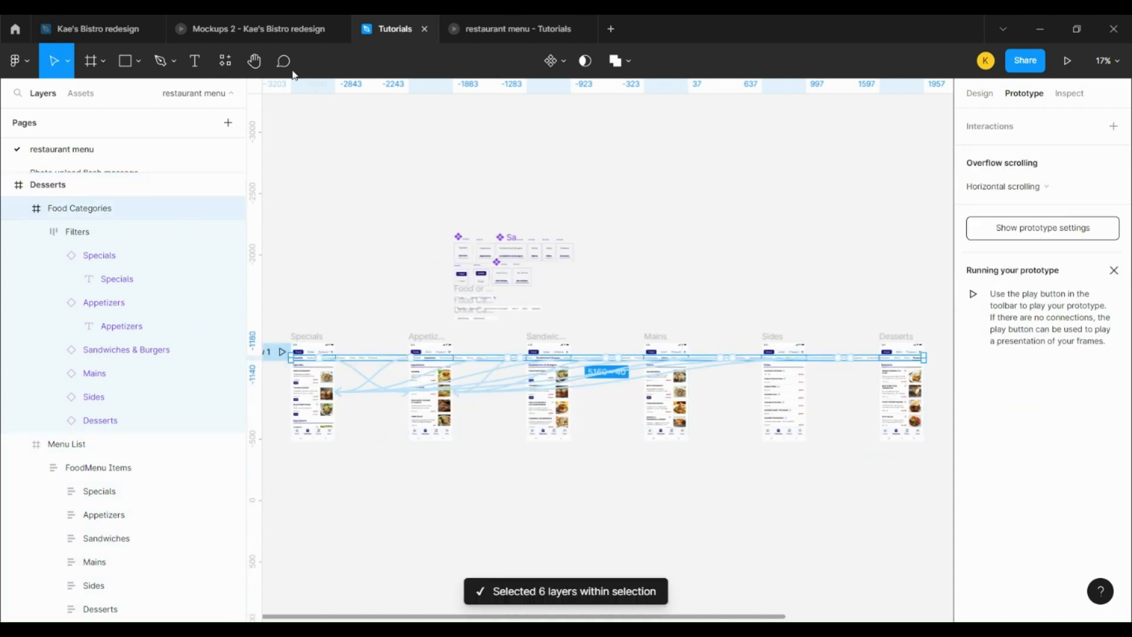
Narrow the selection to the Sandwiches & Burgers tabs within the Food Categories layers by exact name
{"action": "left_click", "coordinate": [225, 61]}
{"action": "left_click", "coordinate": [412, 198]}
{"action": "left_click", "coordinate": [438, 227]}
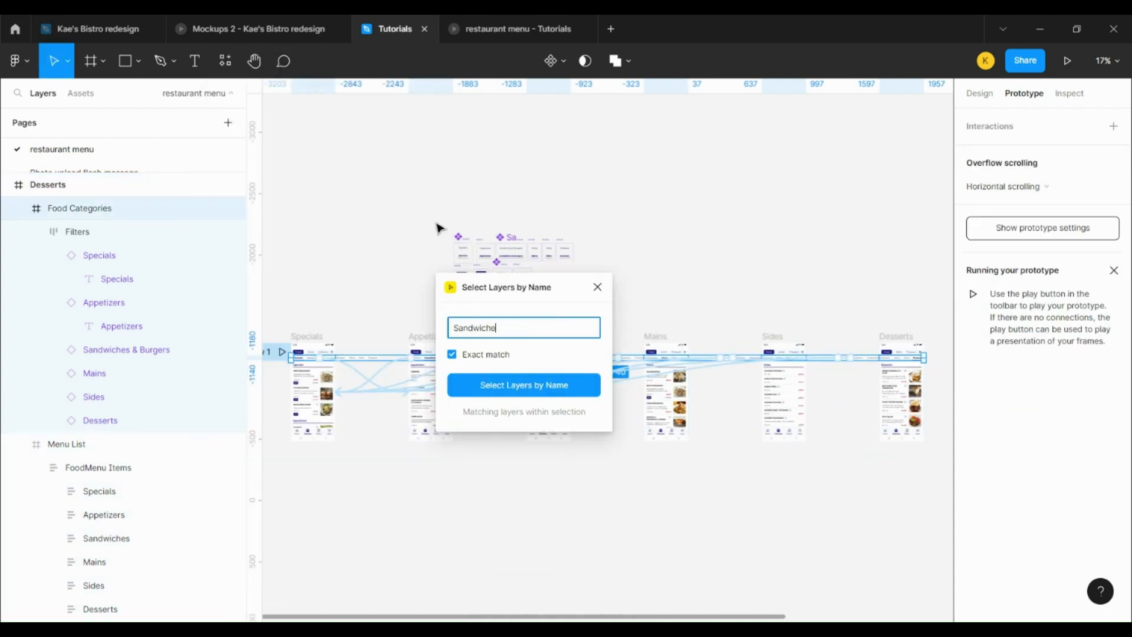
{"action": "left_click", "coordinate": [523, 392]}
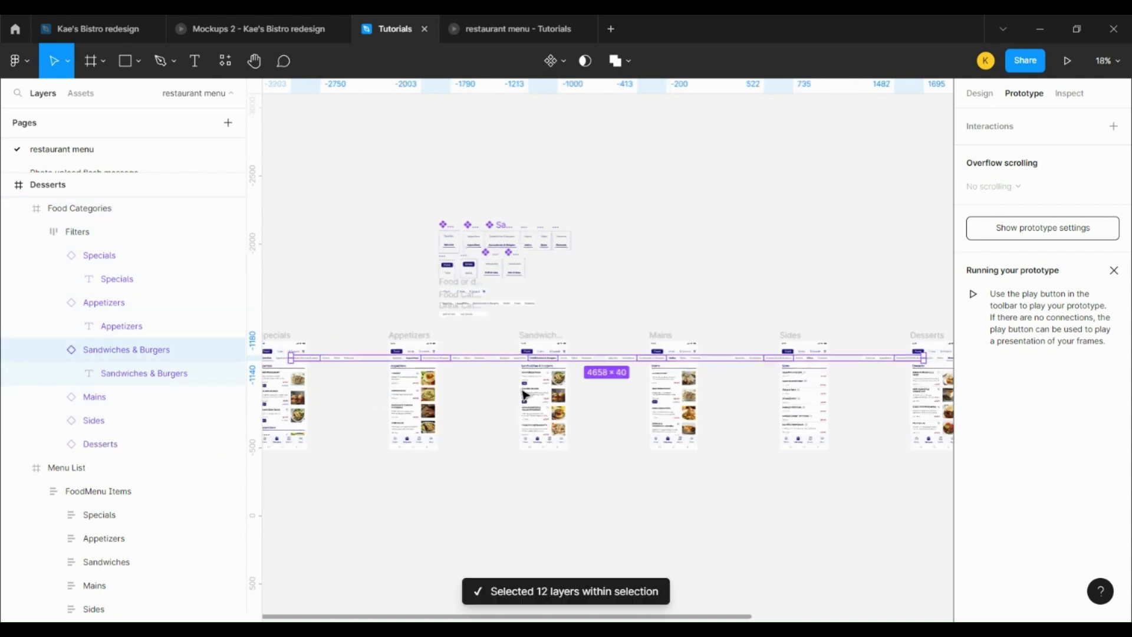
Add an On tap interaction to the Sandwiches & Burgers tabs that navigates to the Sandwiches frame with Smart animate
{"action": "left_click", "coordinate": [1113, 125]}
{"action": "left_click", "coordinate": [834, 241]}
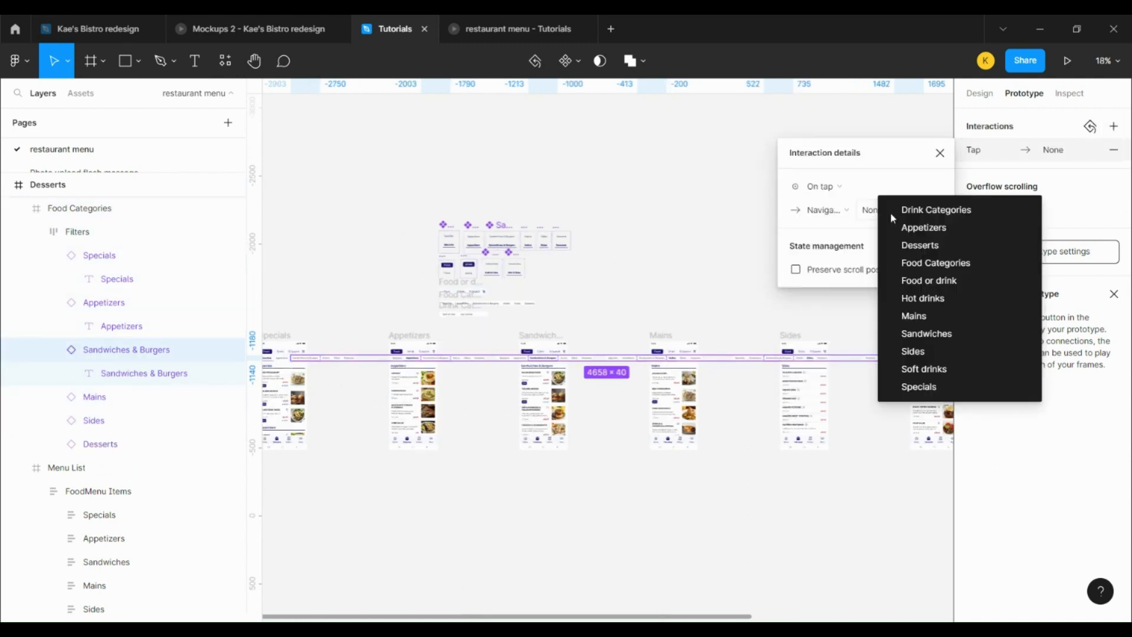
{"action": "left_click", "coordinate": [929, 334]}
{"action": "left_click", "coordinate": [820, 367]}
{"action": "left_click", "coordinate": [843, 399]}
{"action": "left_click", "coordinate": [361, 546]}
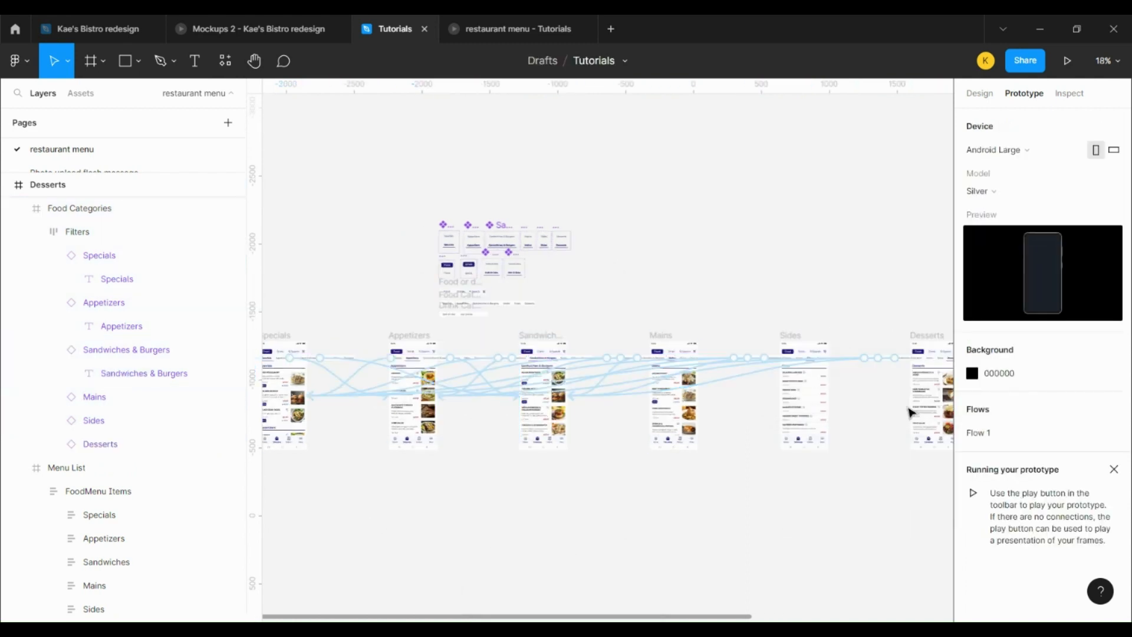
Select the six food frames again and pick the Food Categories layers inside them by exact name
{"action": "key", "text": "shift+1"}
{"action": "left_click_drag", "start_coordinate": [942, 340], "coordinate": [293, 536]}
{"action": "key", "text": "shift+i"}
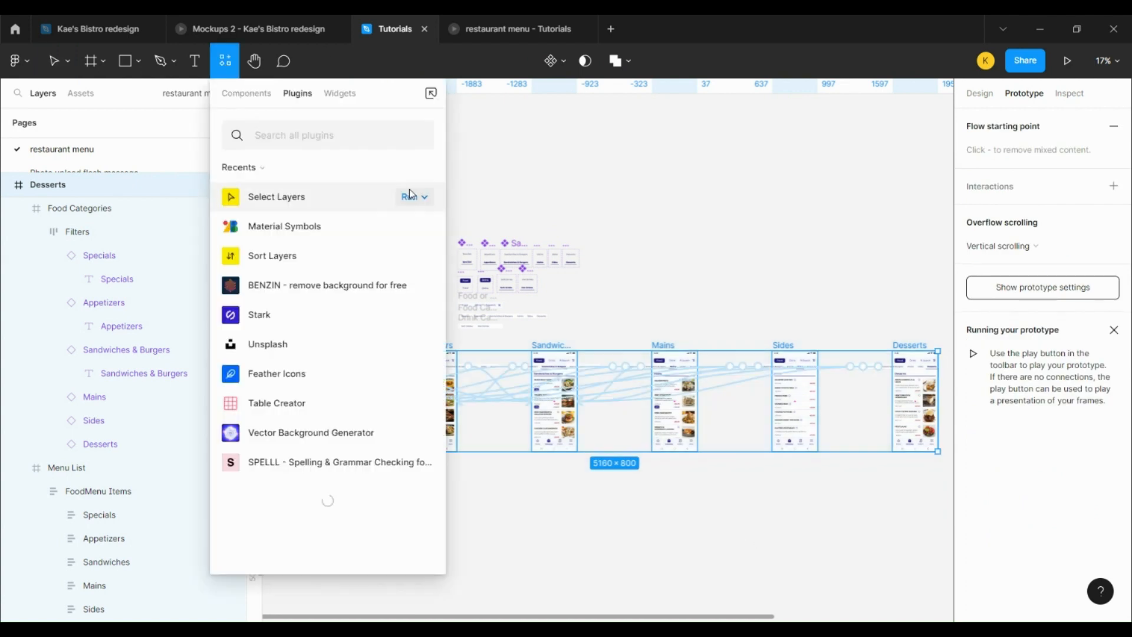
{"action": "key", "text": "Return"}
{"action": "type", "text": "Food Categories"}
{"action": "key", "text": "Return"}
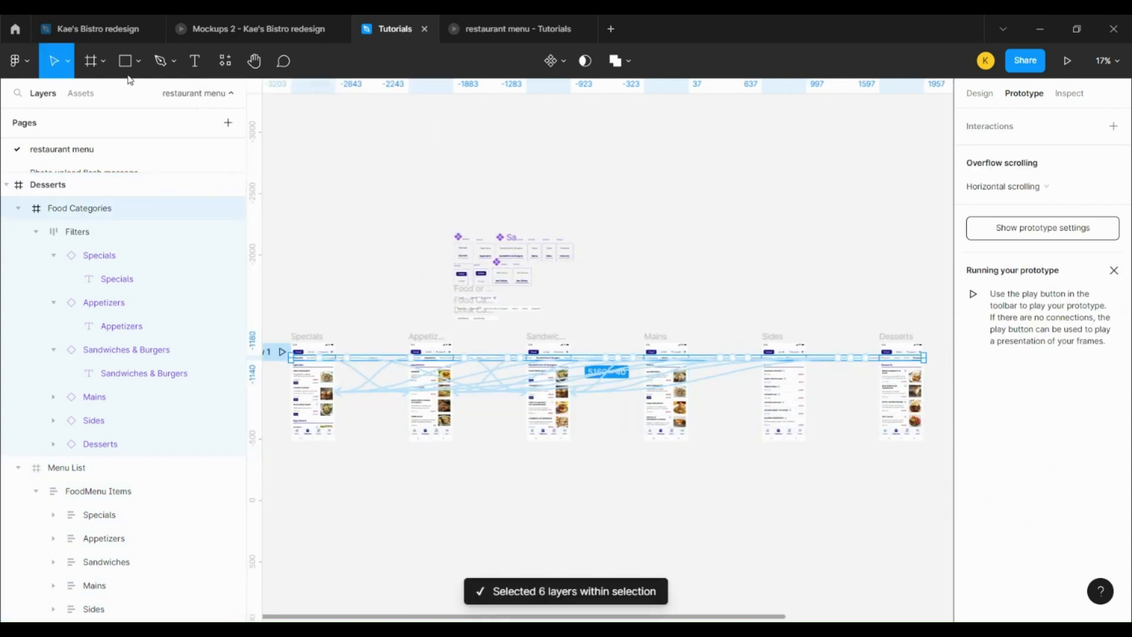
Narrow the selection to the Mains tabs within the Food Categories layers by exact name
{"action": "key", "text": "shift+i"}
{"action": "left_click", "coordinate": [420, 199]}
{"action": "left_click", "coordinate": [421, 224]}
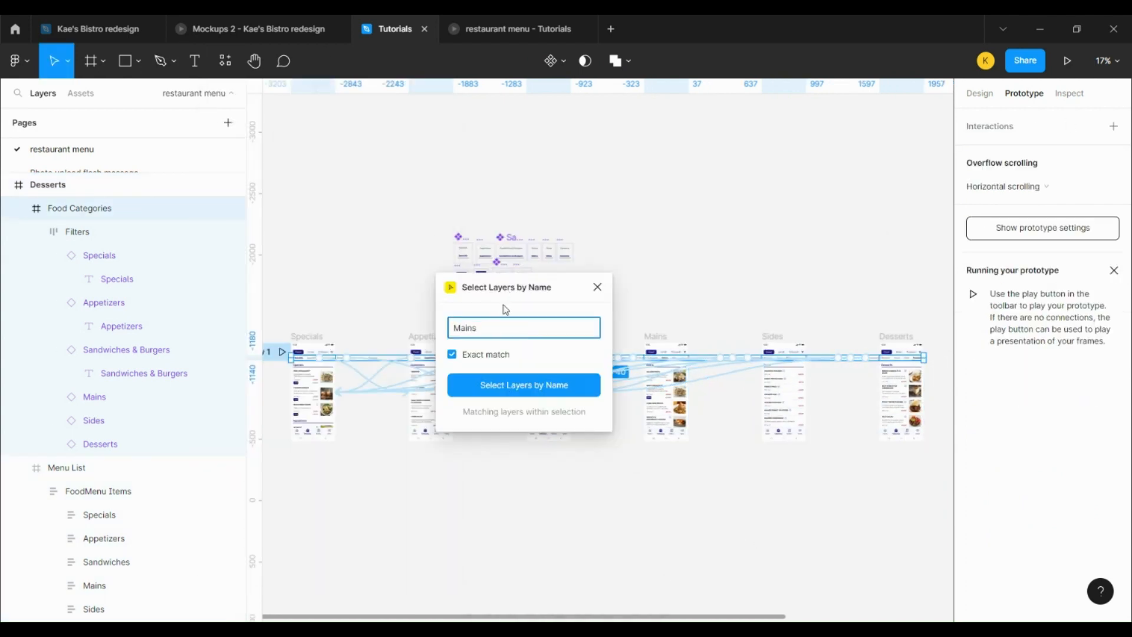
{"action": "key", "text": "Return"}
Add an On tap interaction to the Mains tabs that navigates to the Mains frame with Smart animate
{"action": "left_click", "coordinate": [1114, 126]}
{"action": "left_click", "coordinate": [823, 210]}
{"action": "left_click", "coordinate": [851, 240]}
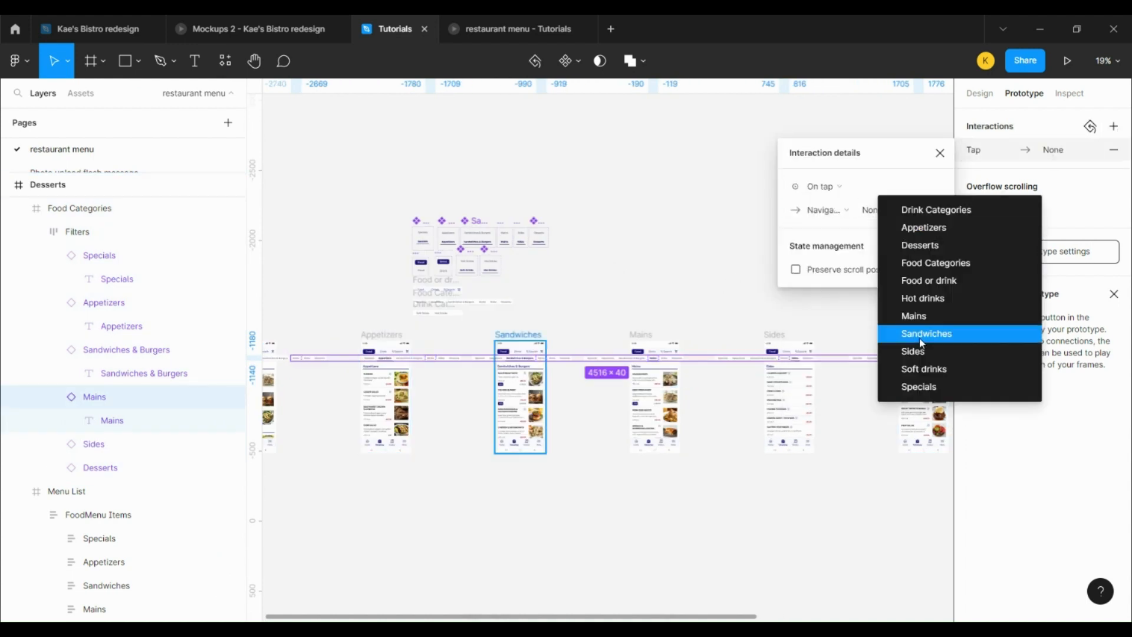
{"action": "left_click", "coordinate": [915, 316]}
{"action": "left_click", "coordinate": [837, 370]}
{"action": "left_click", "coordinate": [837, 402]}
{"action": "left_click", "coordinate": [670, 533]}
Select all food frames from Specials to Desserts and pick their Food Categories layers by exact name
{"action": "scroll", "coordinate": [673, 520], "scroll_direction": "down", "scroll_amount": 1}
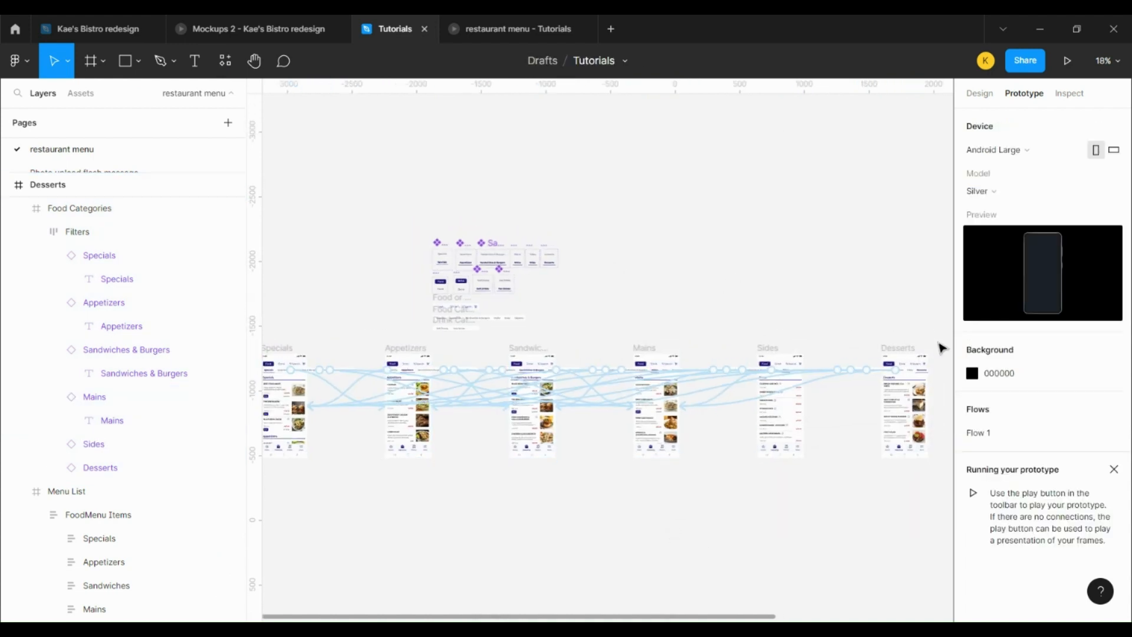
{"action": "left_click_drag", "start_coordinate": [938, 343], "coordinate": [399, 556]}
{"action": "left_click", "coordinate": [225, 61]}
{"action": "left_click", "coordinate": [414, 196]}
{"action": "left_click", "coordinate": [422, 226]}
{"action": "left_click", "coordinate": [486, 388]}
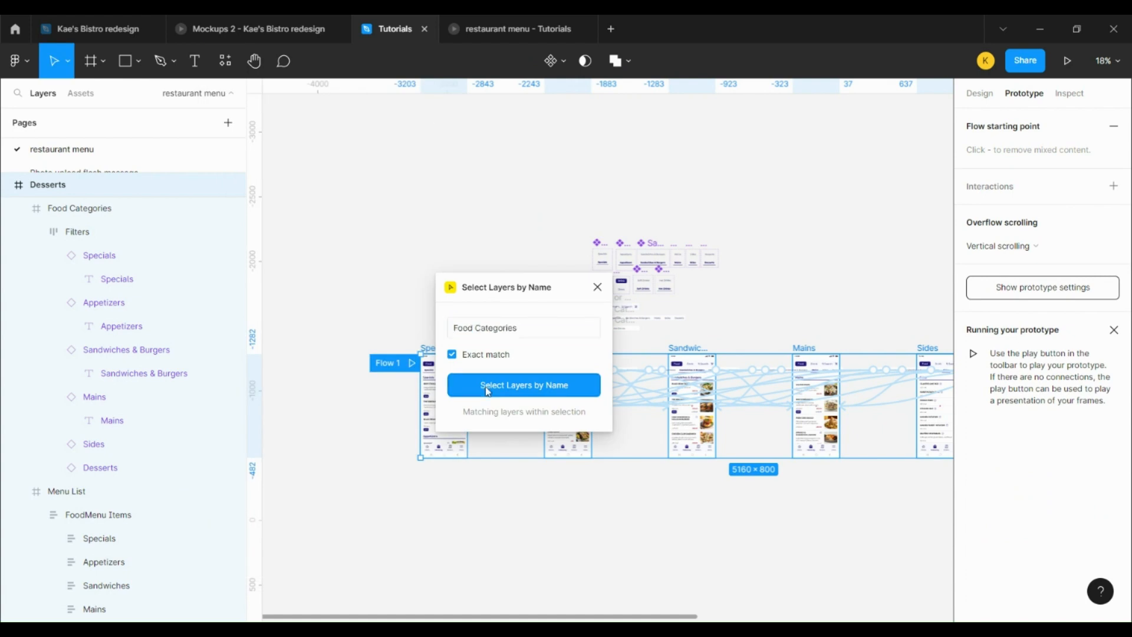
Narrow the selection to the Sides tabs within the Food Categories layers by exact name
{"action": "left_click", "coordinate": [225, 61]}
{"action": "left_click", "coordinate": [414, 195]}
{"action": "left_click", "coordinate": [410, 223]}
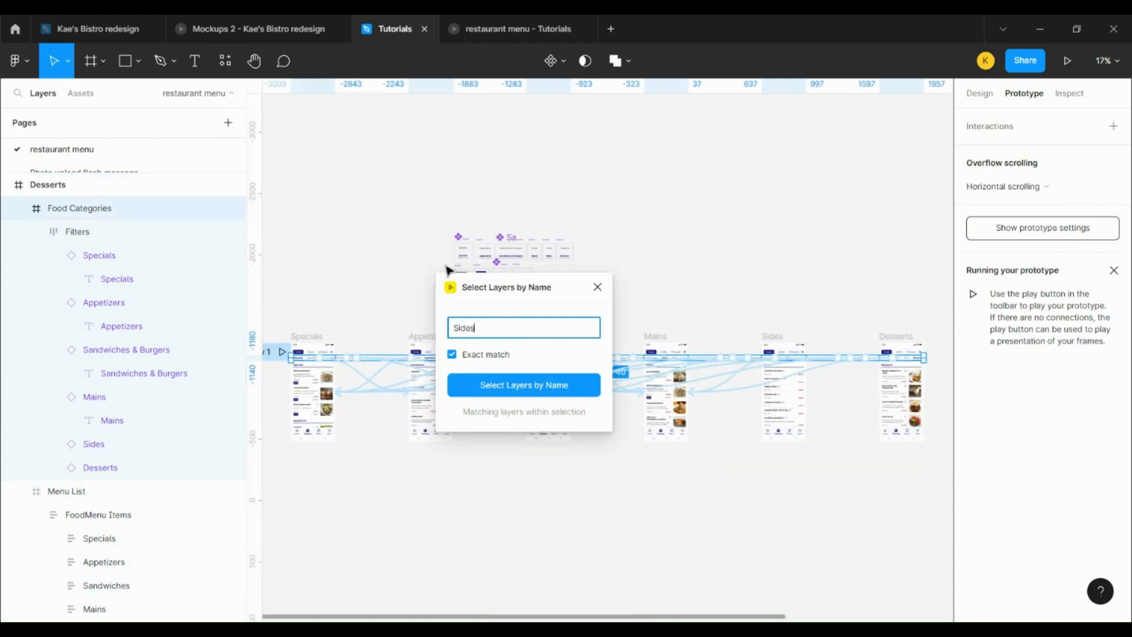
{"action": "left_click", "coordinate": [567, 383]}
Add an On tap interaction to the Sides tabs that navigates to the Sides frame with Smart animate
{"action": "left_click", "coordinate": [1113, 126]}
{"action": "left_click", "coordinate": [1002, 150]}
{"action": "left_click", "coordinate": [874, 187]}
{"action": "left_click", "coordinate": [887, 185]}
{"action": "left_click", "coordinate": [876, 210]}
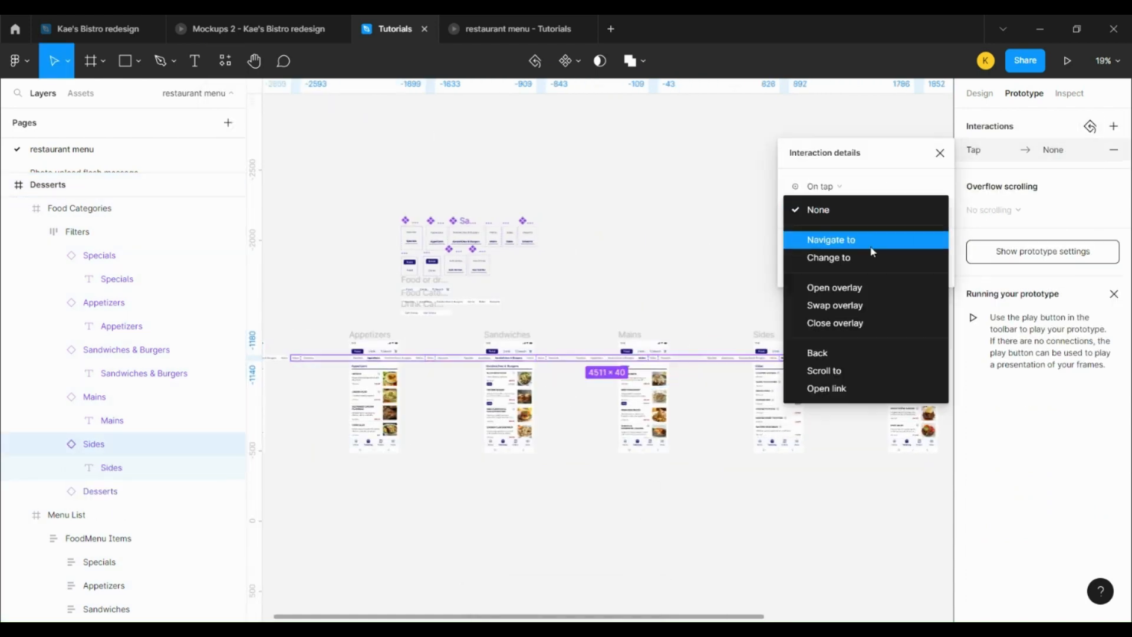
{"action": "left_click", "coordinate": [873, 242]}
{"action": "left_click", "coordinate": [912, 210]}
{"action": "left_click", "coordinate": [914, 352]}
{"action": "left_click", "coordinate": [842, 367]}
{"action": "left_click", "coordinate": [848, 404]}
{"action": "left_click", "coordinate": [756, 515]}
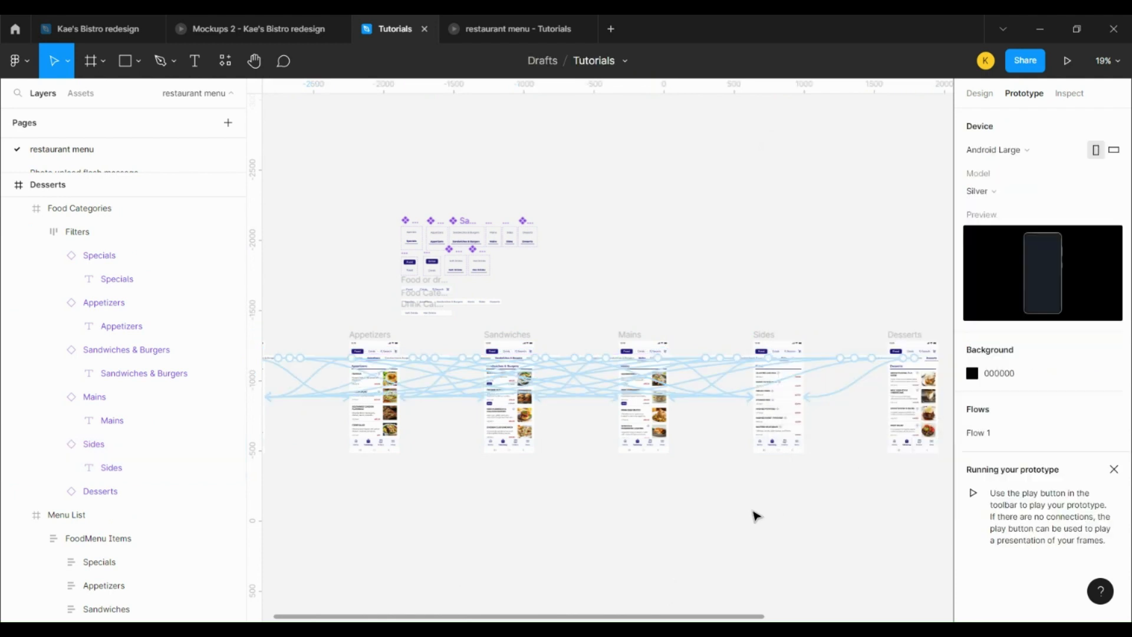
Select the six food frames once more and use Select Layers by Name to select their Food Categories layers
{"action": "scroll", "coordinate": [603, 509], "scroll_direction": "down", "scroll_amount": 1}
{"action": "left_click_drag", "start_coordinate": [904, 340], "coordinate": [380, 540]}
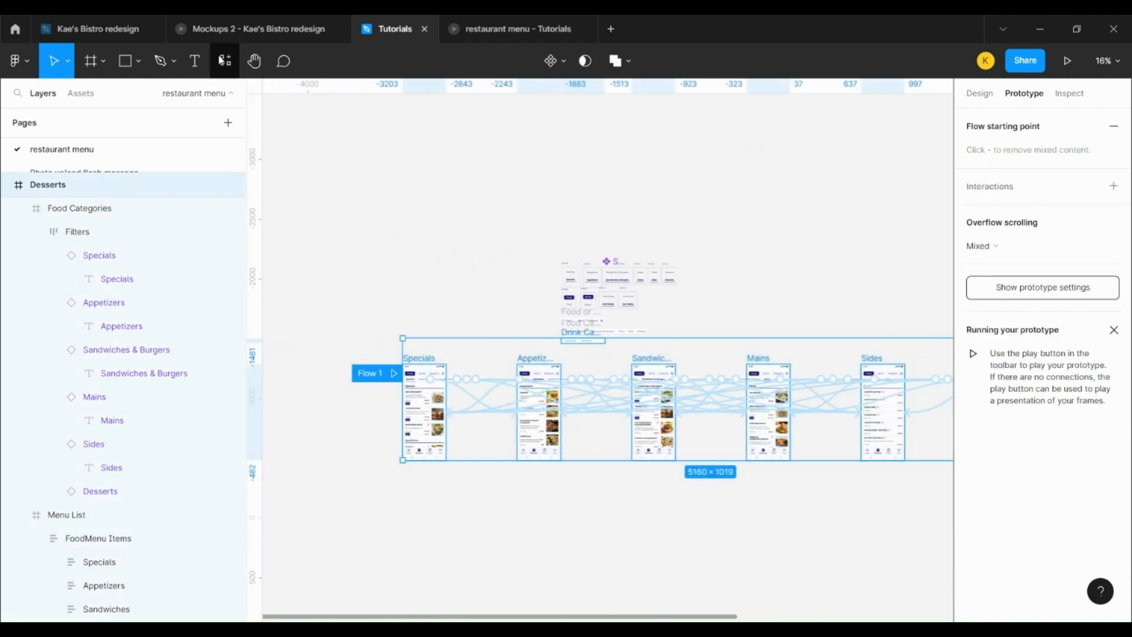
{"action": "left_click", "coordinate": [223, 61]}
{"action": "left_click", "coordinate": [409, 195]}
{"action": "type", "text": "Food Categories"}
{"action": "key", "text": "Return"}
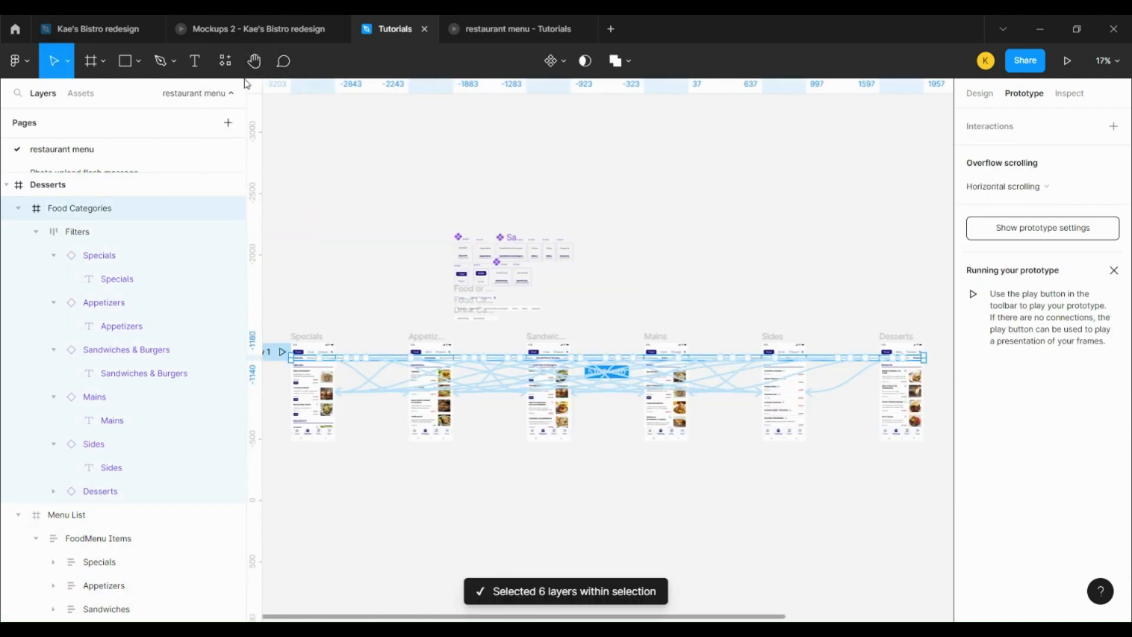
Narrow the selection to the Desserts tabs within the Food Categories layers by exact name
{"action": "left_click", "coordinate": [225, 61]}
{"action": "left_click", "coordinate": [409, 195]}
{"action": "left_click", "coordinate": [416, 235]}
{"action": "type", "text": "Desserts"}
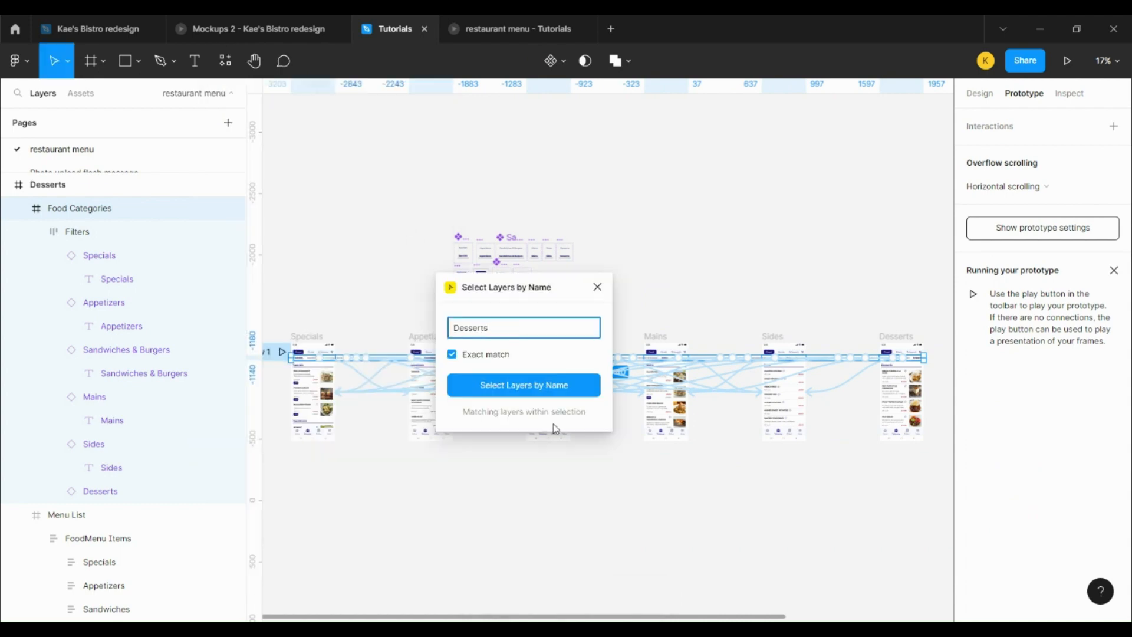
{"action": "left_click", "coordinate": [555, 387]}
Give the Desserts tabs an On tap interaction that navigates to the Desserts frame with Smart animate
{"action": "left_click", "coordinate": [1055, 151]}
{"action": "left_click", "coordinate": [898, 210]}
{"action": "left_click", "coordinate": [920, 245]}
{"action": "left_click", "coordinate": [832, 372]}
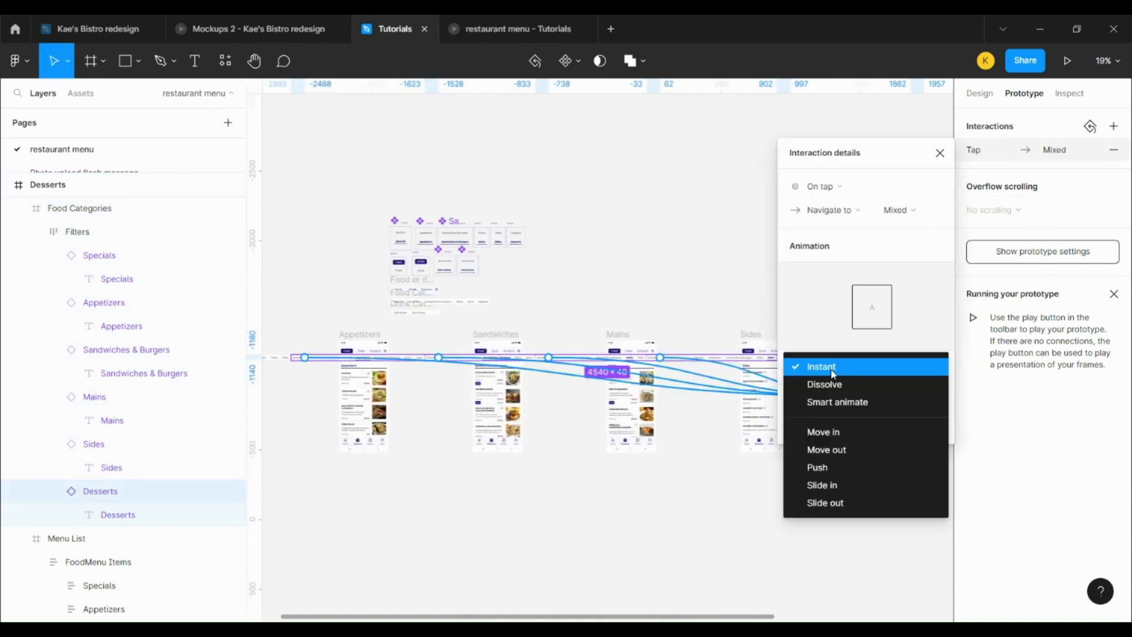
{"action": "left_click", "coordinate": [839, 402]}
{"action": "left_click", "coordinate": [911, 575]}
{"action": "scroll", "coordinate": [912, 578], "scroll_direction": "right", "scroll_amount": 10}
{"action": "scroll", "coordinate": [472, 421], "scroll_direction": "up", "scroll_amount": 4}
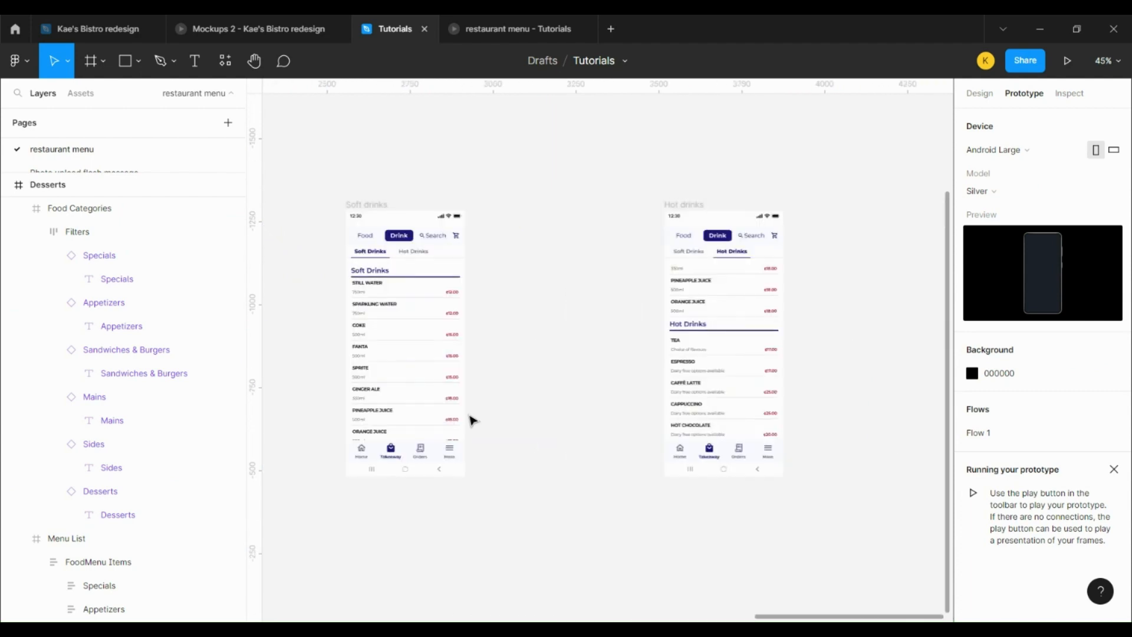
Connect the Hot Drinks tab on the Soft drinks frame to the Hot drinks frame with On tap and Smart animate
{"action": "scroll", "coordinate": [472, 420], "scroll_direction": "up", "scroll_amount": 3}
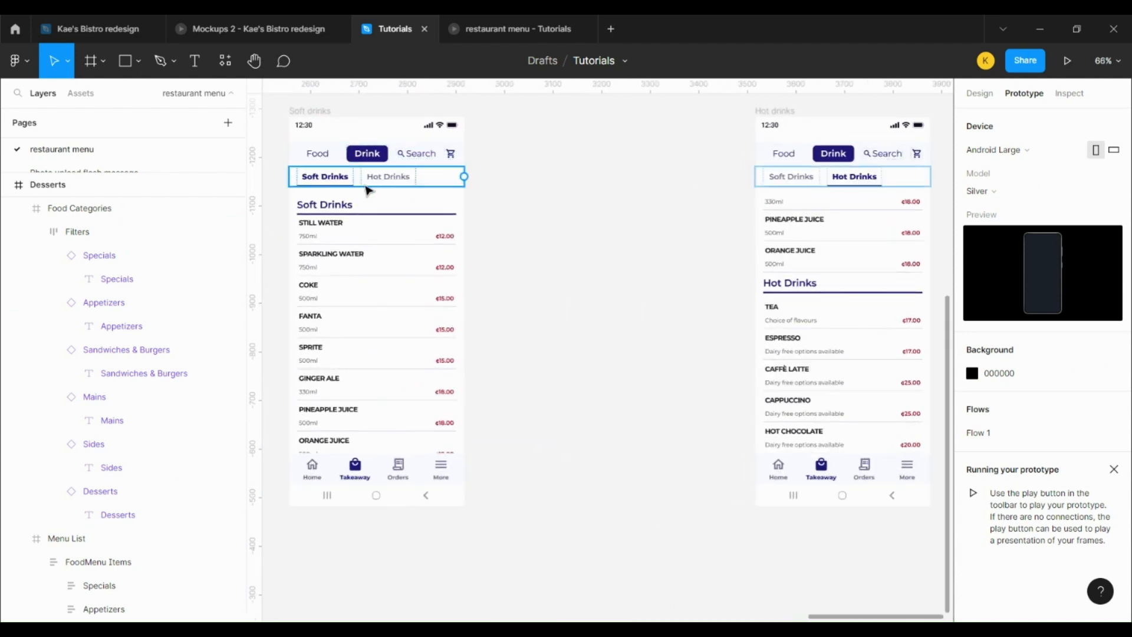
{"action": "double_click", "coordinate": [406, 180]}
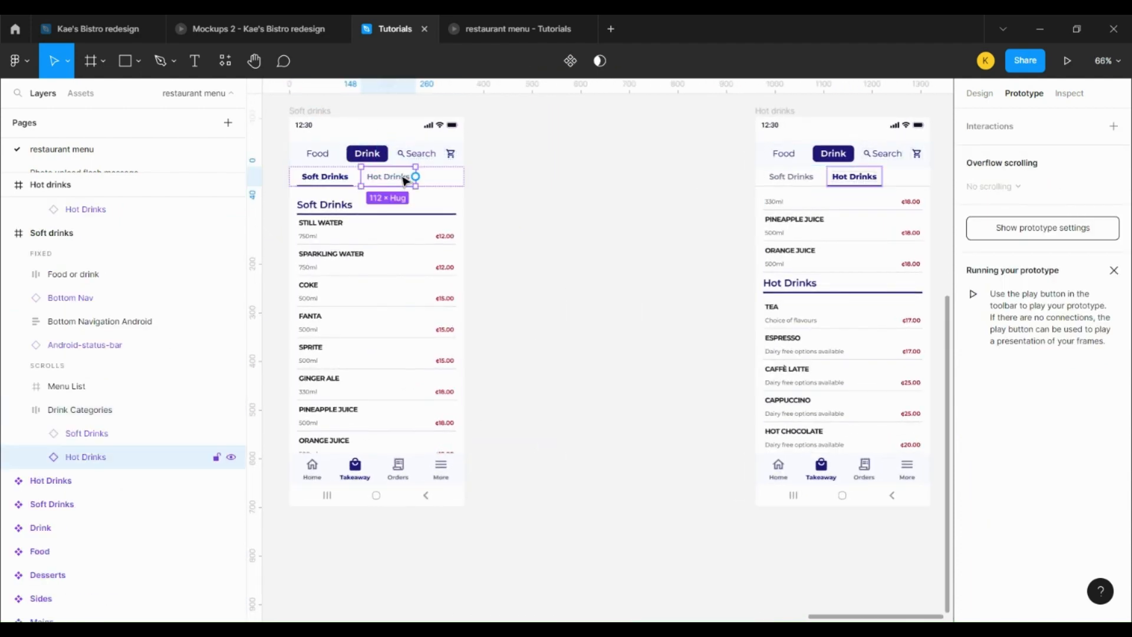
{"action": "left_click_drag", "start_coordinate": [416, 177], "coordinate": [811, 323]}
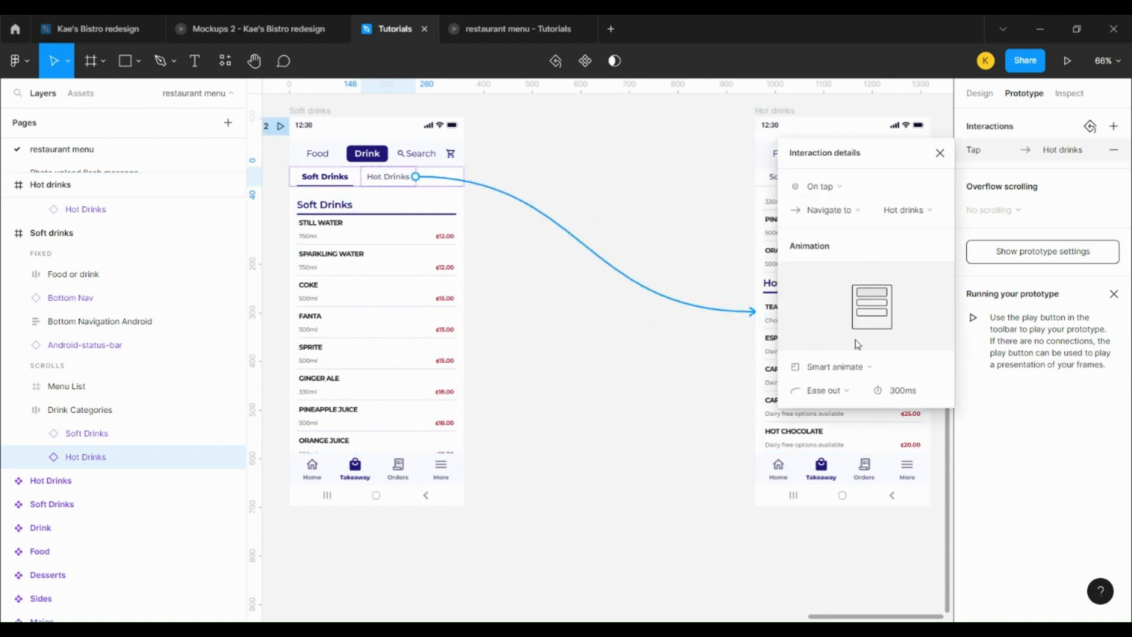
{"action": "left_click", "coordinate": [738, 401]}
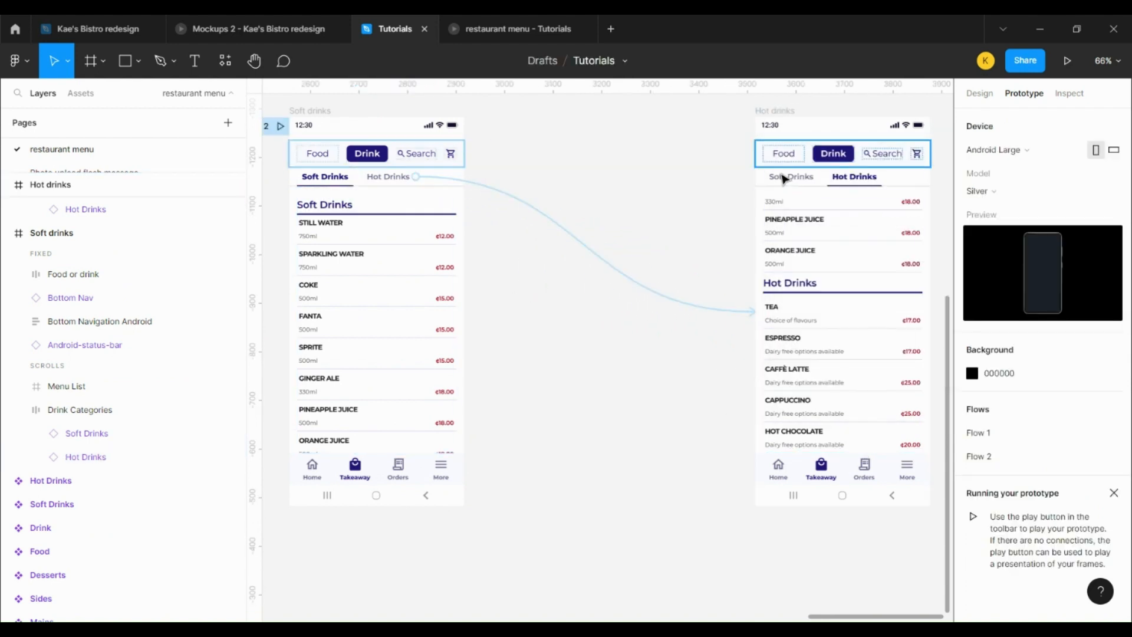
Connect the Soft Drinks tab on the Hot drinks frame to the Soft drinks frame with On tap and Smart animate
{"action": "double_click", "coordinate": [791, 180]}
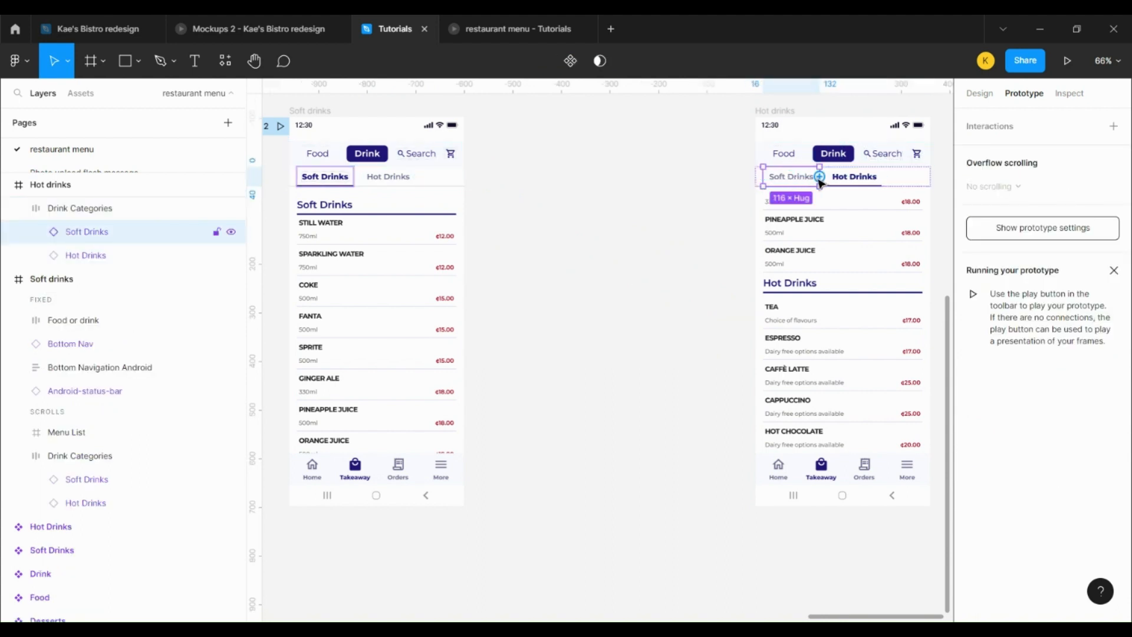
{"action": "left_click_drag", "start_coordinate": [819, 177], "coordinate": [425, 342]}
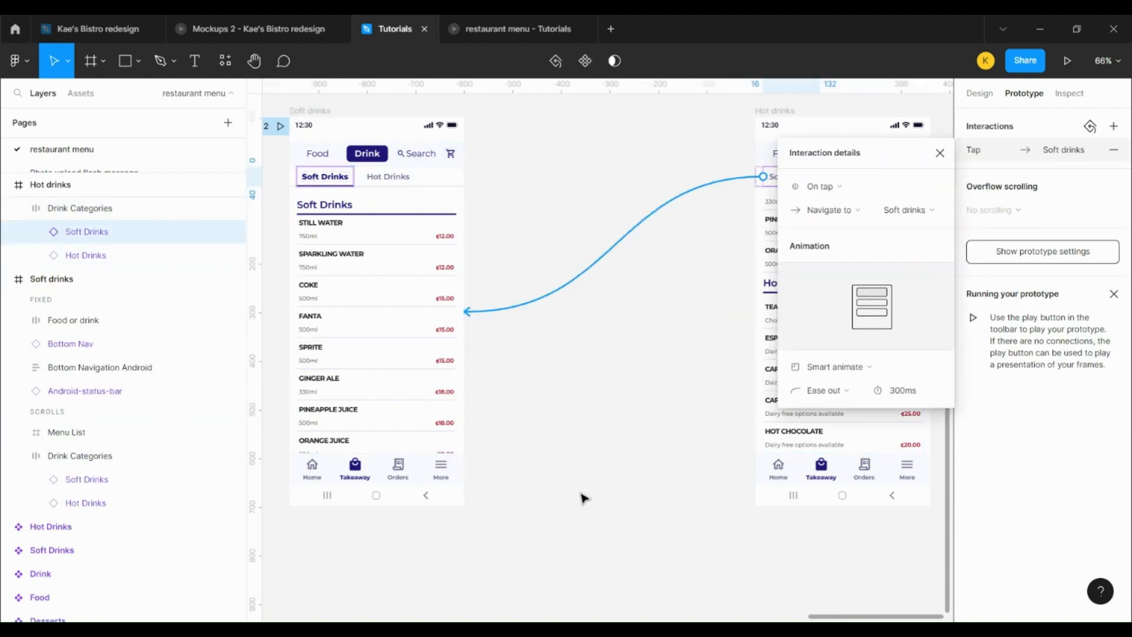
{"action": "left_click", "coordinate": [588, 473]}
Select the Food buttons on both the Soft drinks and Hot drinks frames together
{"action": "scroll", "coordinate": [588, 473], "scroll_direction": "down", "scroll_amount": 5}
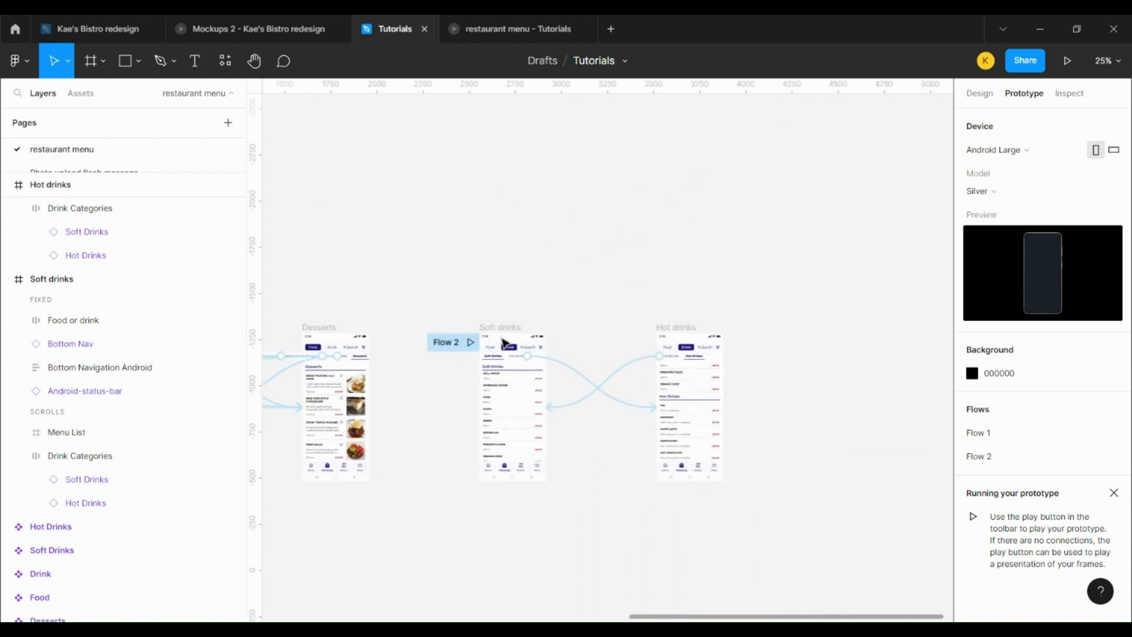
{"action": "scroll", "coordinate": [484, 373], "scroll_direction": "up", "scroll_amount": 3}
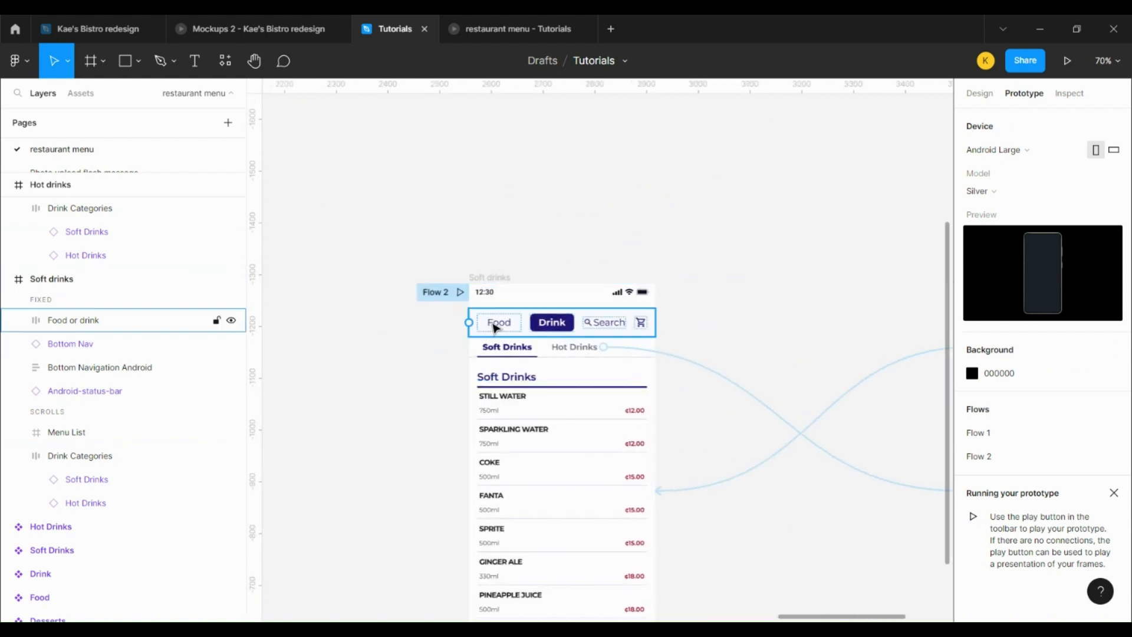
{"action": "double_click", "coordinate": [498, 323]}
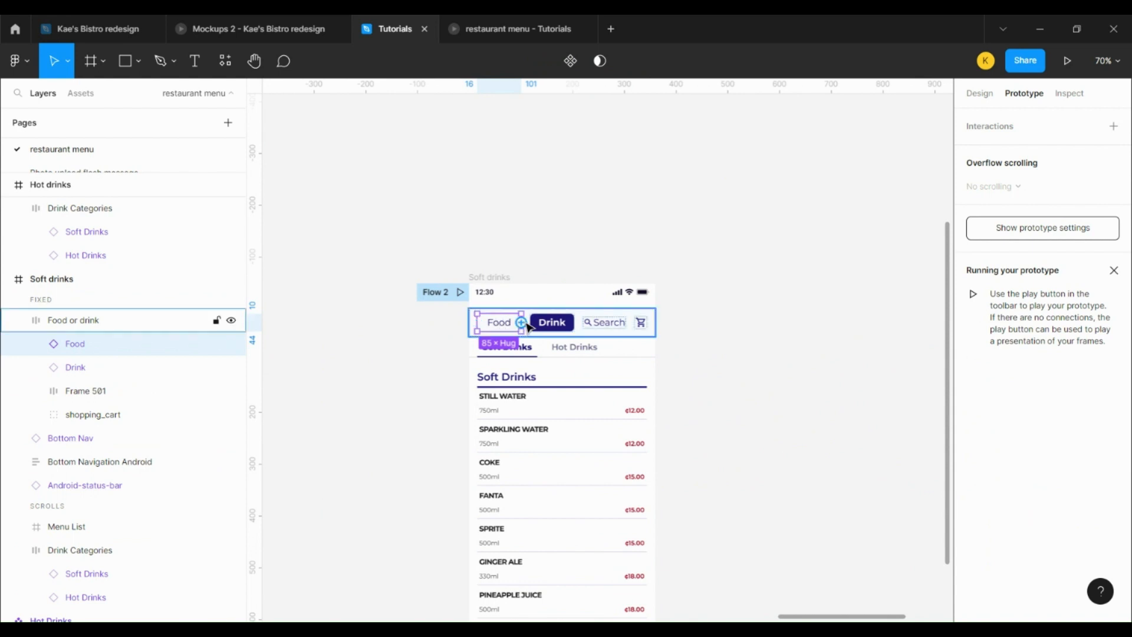
{"action": "left_click_drag", "start_coordinate": [892, 617], "coordinate": [933, 618]}
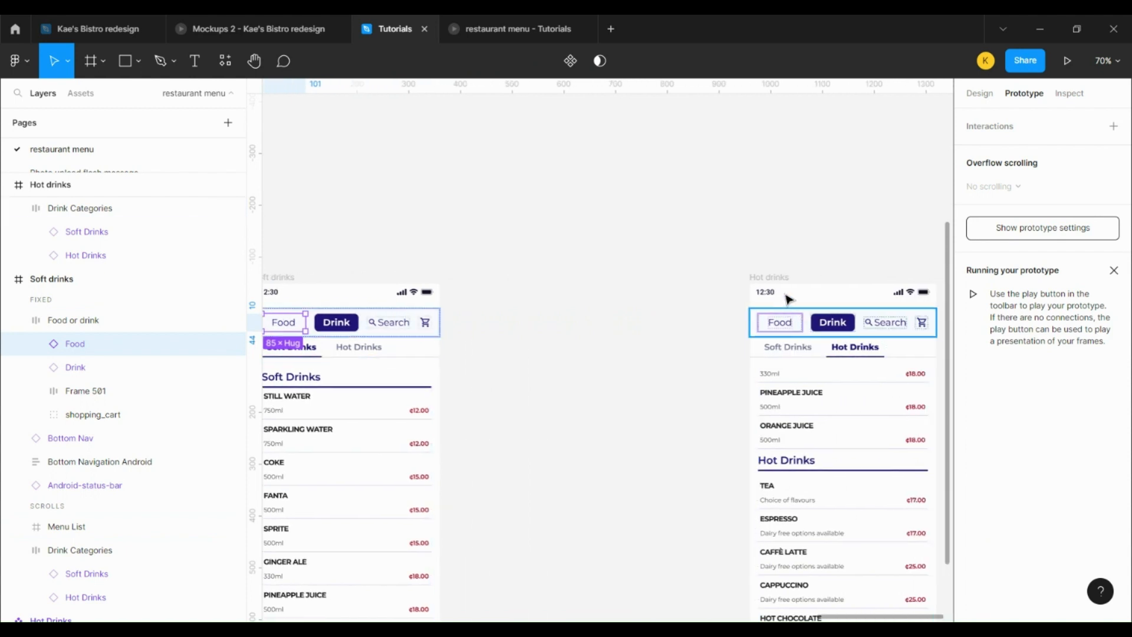
{"action": "left_click", "coordinate": [786, 329]}
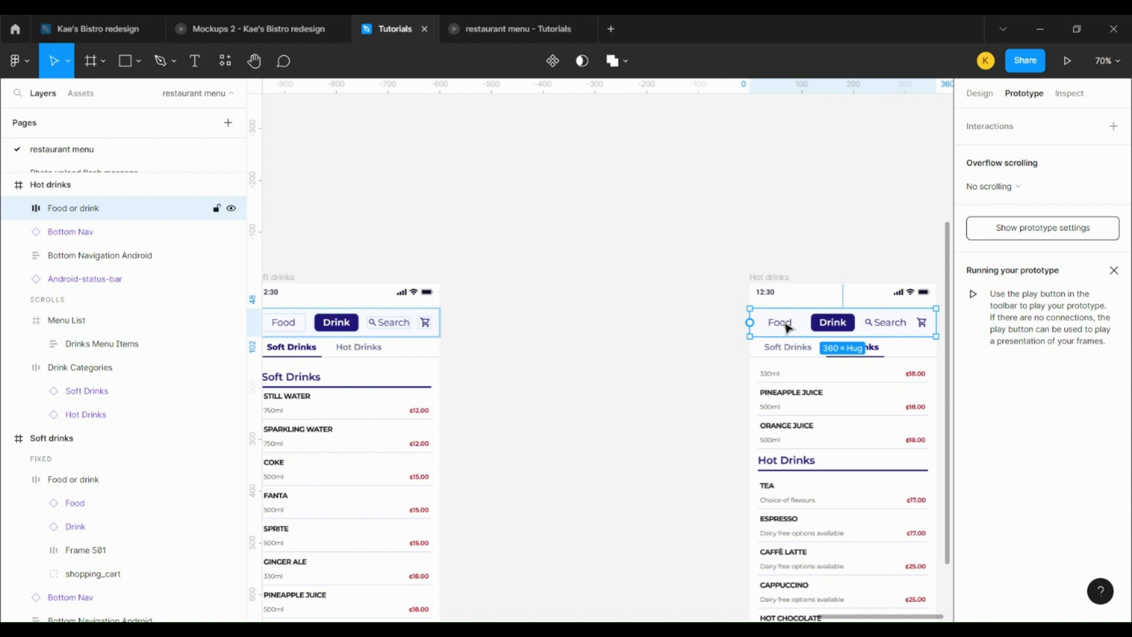
{"action": "left_click", "coordinate": [788, 328]}
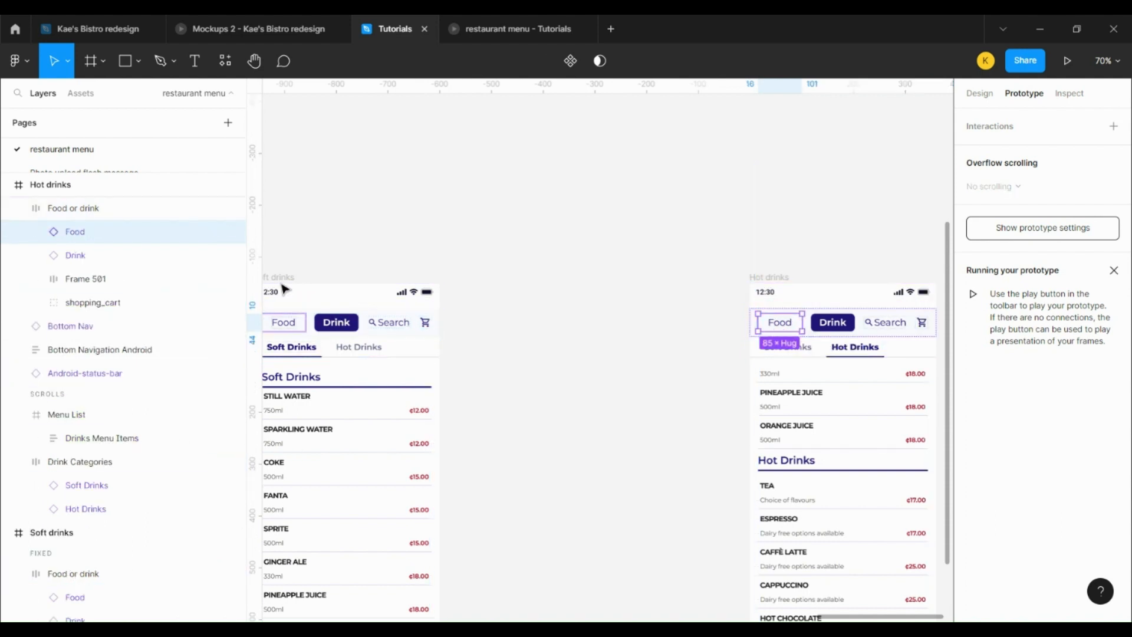
{"action": "left_click", "coordinate": [113, 608], "text": "shift"}
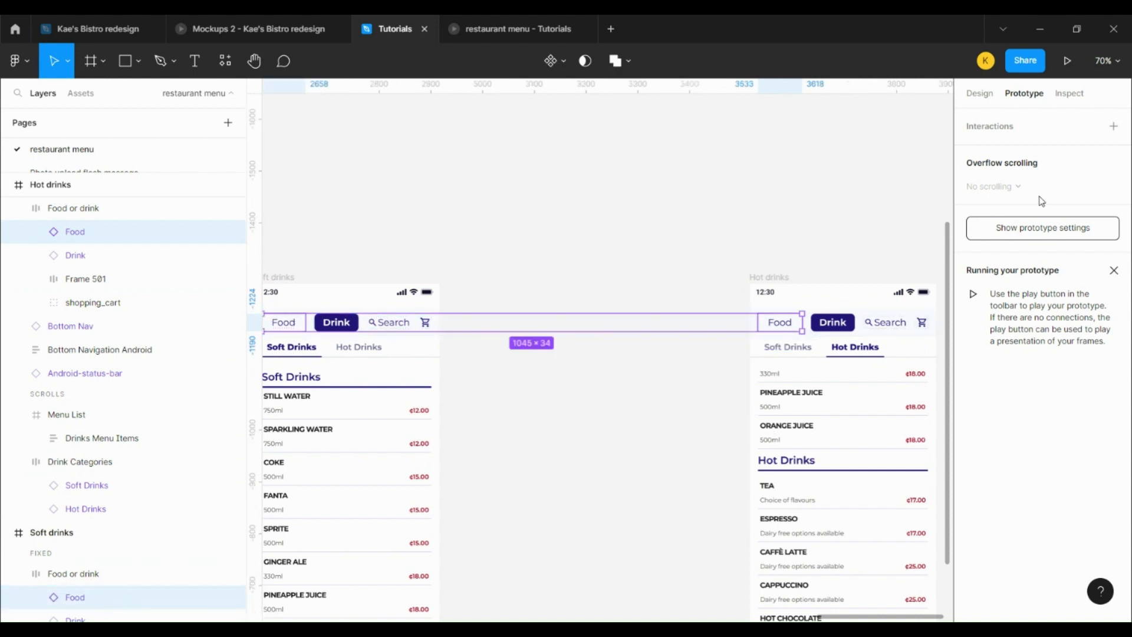
Give the Food buttons an On tap interaction that navigates to the Specials frame with Smart animate
{"action": "left_click", "coordinate": [1114, 126]}
{"action": "left_click", "coordinate": [1062, 150]}
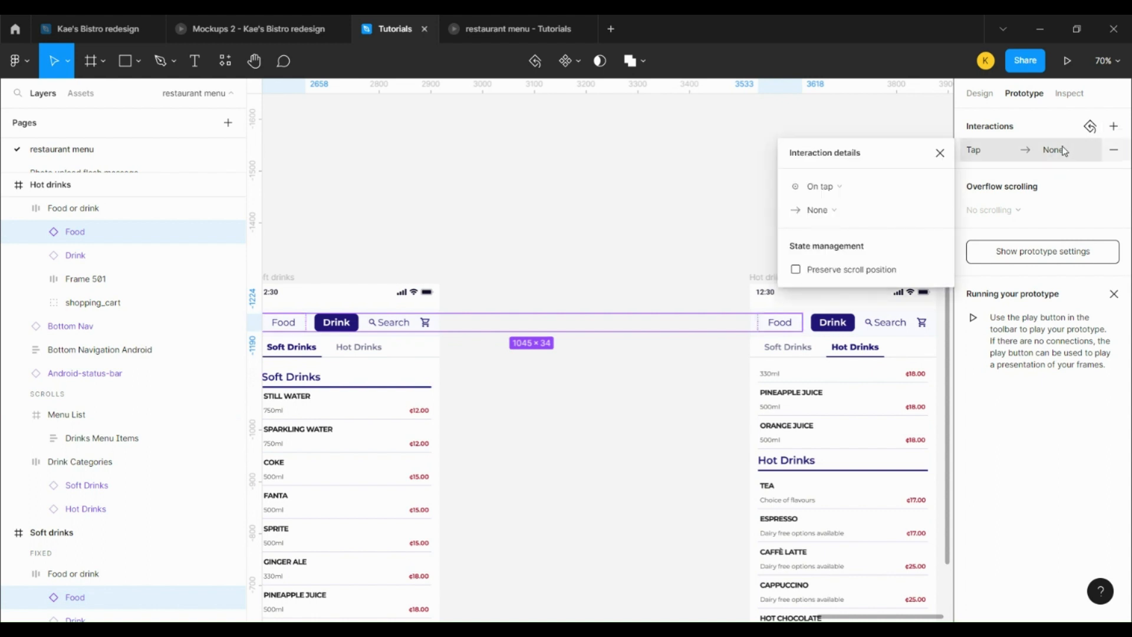
{"action": "left_click", "coordinate": [856, 213]}
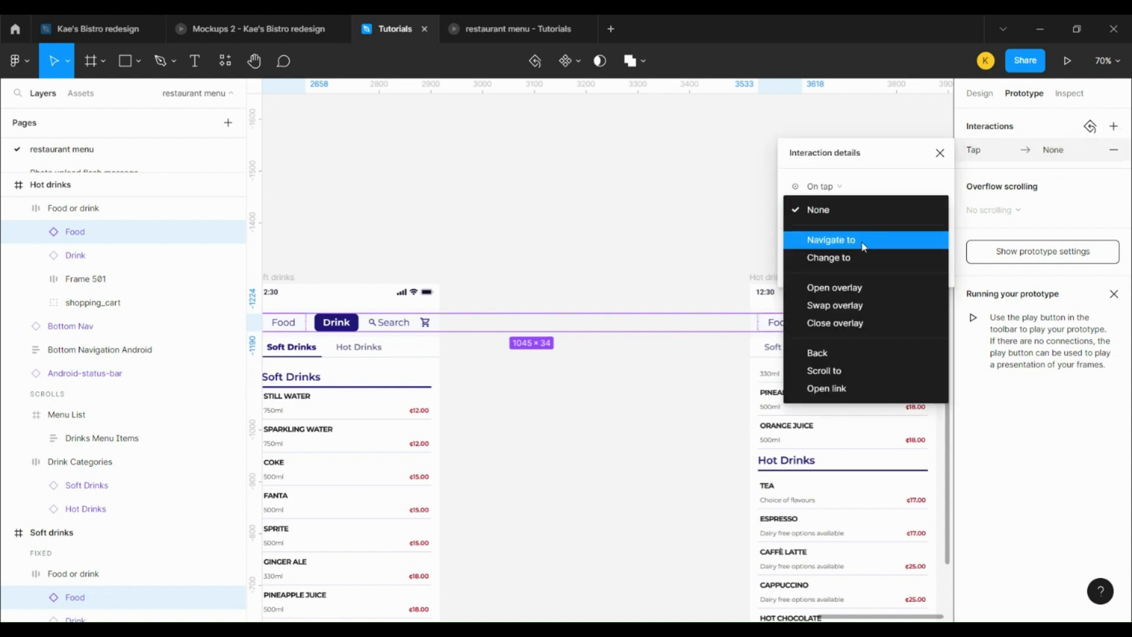
{"action": "left_click", "coordinate": [864, 247]}
{"action": "left_click", "coordinate": [914, 211]}
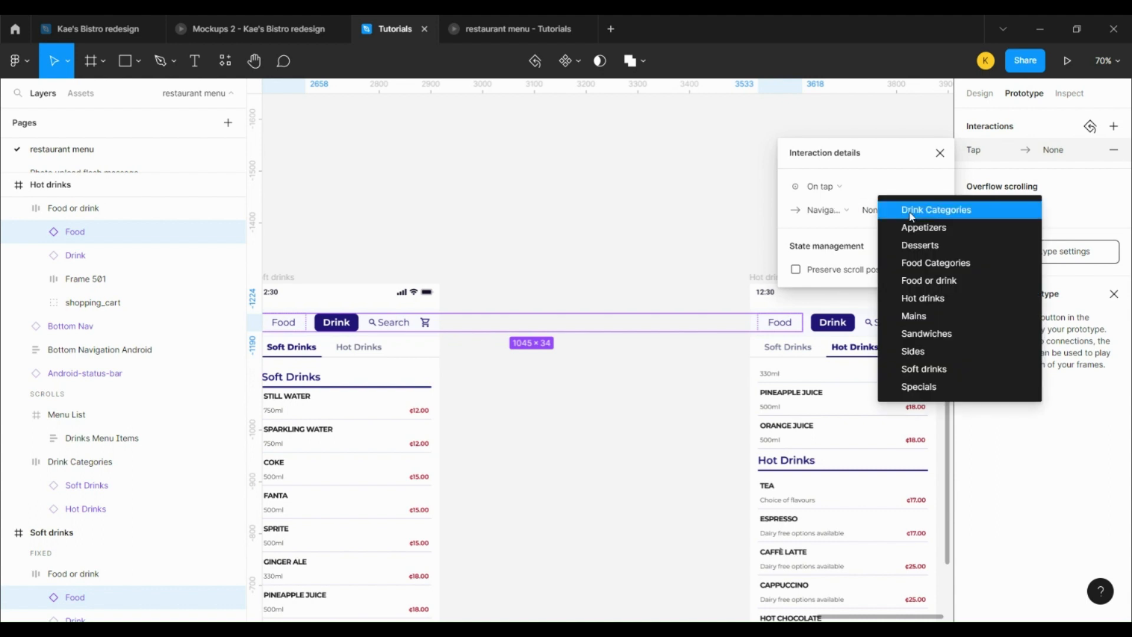
{"action": "left_click", "coordinate": [946, 385]}
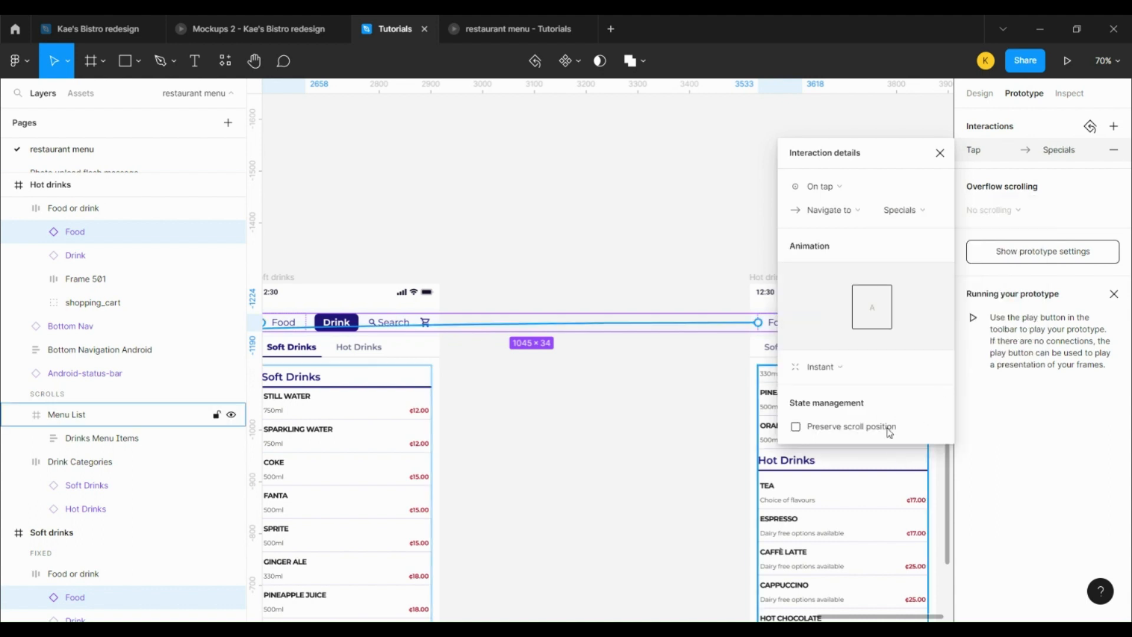
{"action": "left_click", "coordinate": [849, 373]}
{"action": "left_click", "coordinate": [626, 458]}
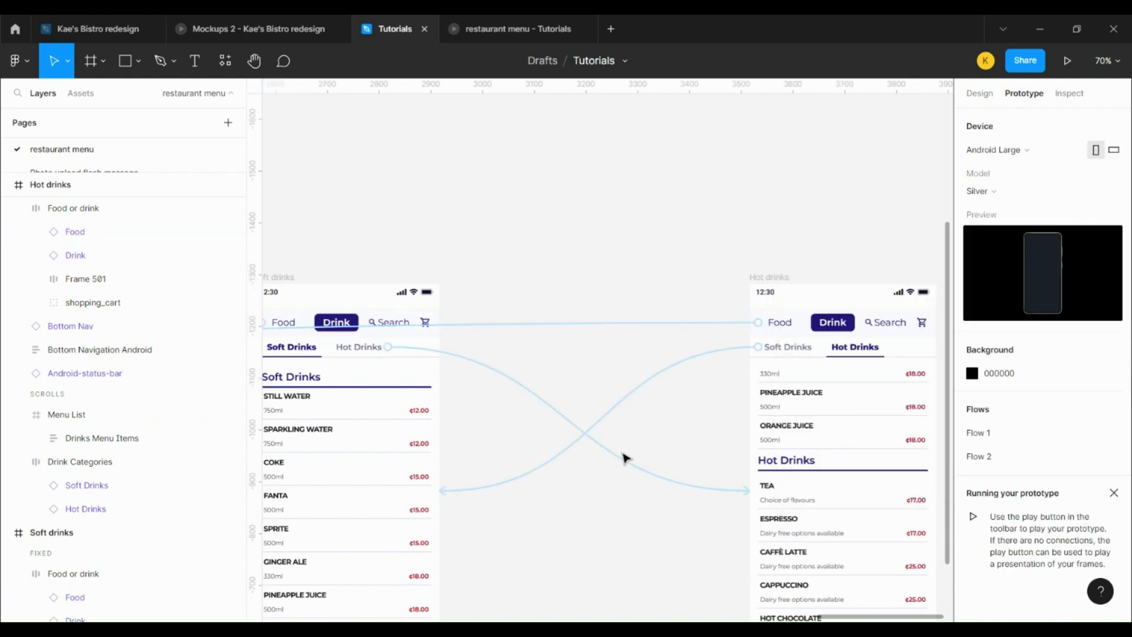
Use Select Layers by Name to select the layers named exactly Food
{"action": "scroll", "coordinate": [626, 459], "scroll_direction": "down", "scroll_amount": 5}
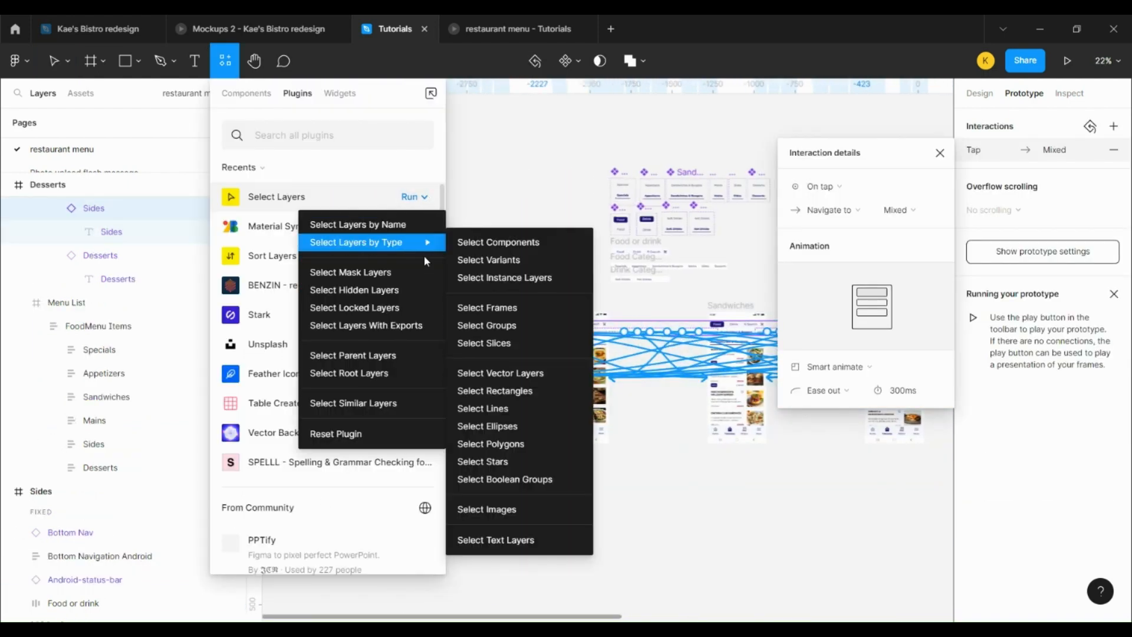
{"action": "left_click", "coordinate": [375, 224]}
{"action": "type", "text": "Food"}
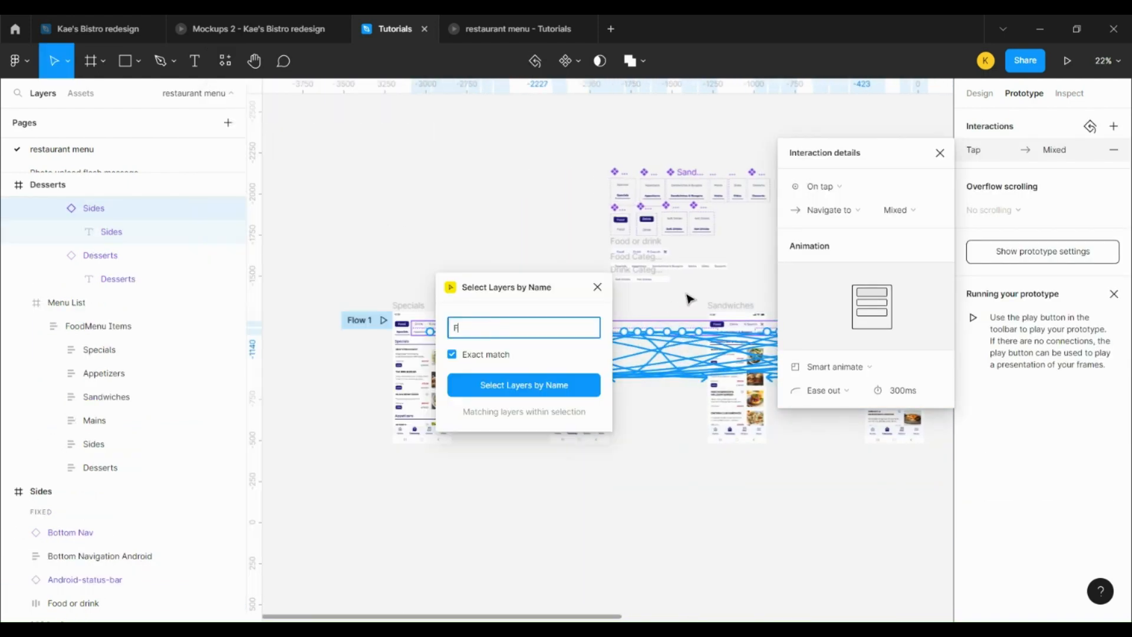
{"action": "key", "text": "Return"}
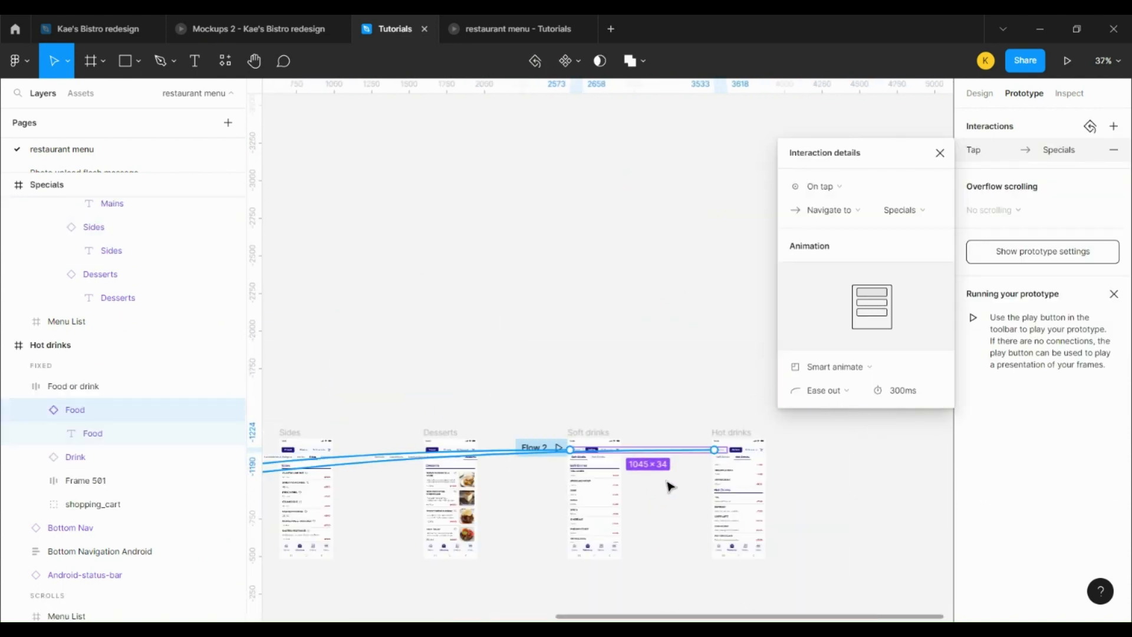
Select the six food frames and use Select Layers by Name to select their Drink buttons by exact name
{"action": "scroll", "coordinate": [654, 488], "scroll_direction": "down", "scroll_amount": 5}
{"action": "scroll", "coordinate": [407, 552], "scroll_direction": "up", "scroll_amount": 4}
{"action": "left_click", "coordinate": [360, 513]}
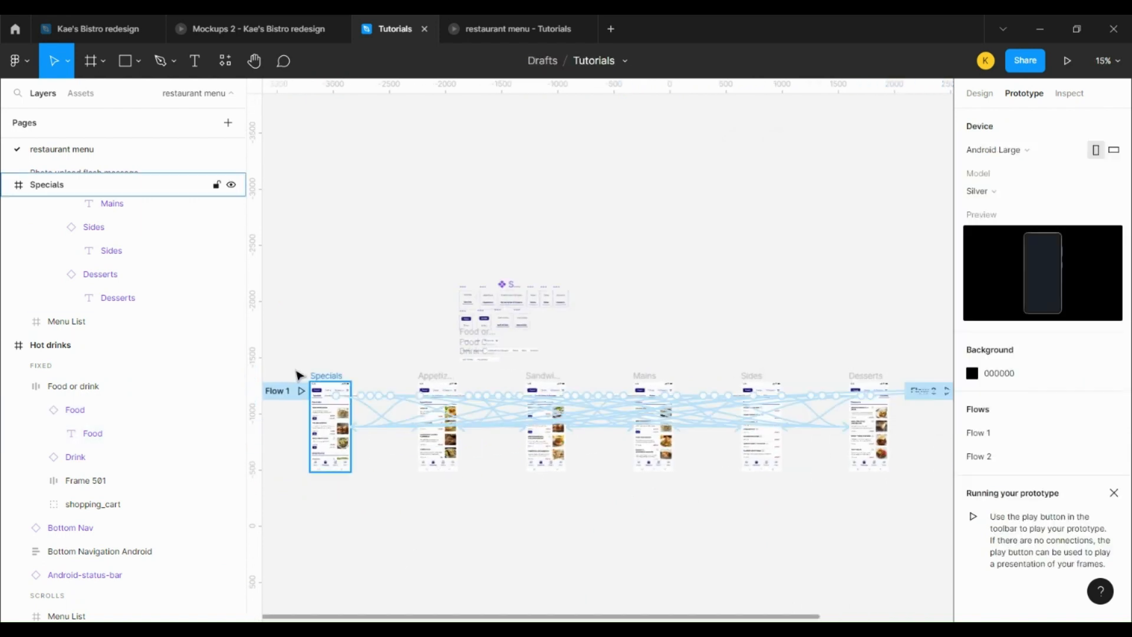
{"action": "left_click_drag", "start_coordinate": [288, 372], "coordinate": [902, 557]}
{"action": "left_click", "coordinate": [229, 74]}
{"action": "left_click", "coordinate": [427, 235]}
{"action": "type", "text": "Drink"}
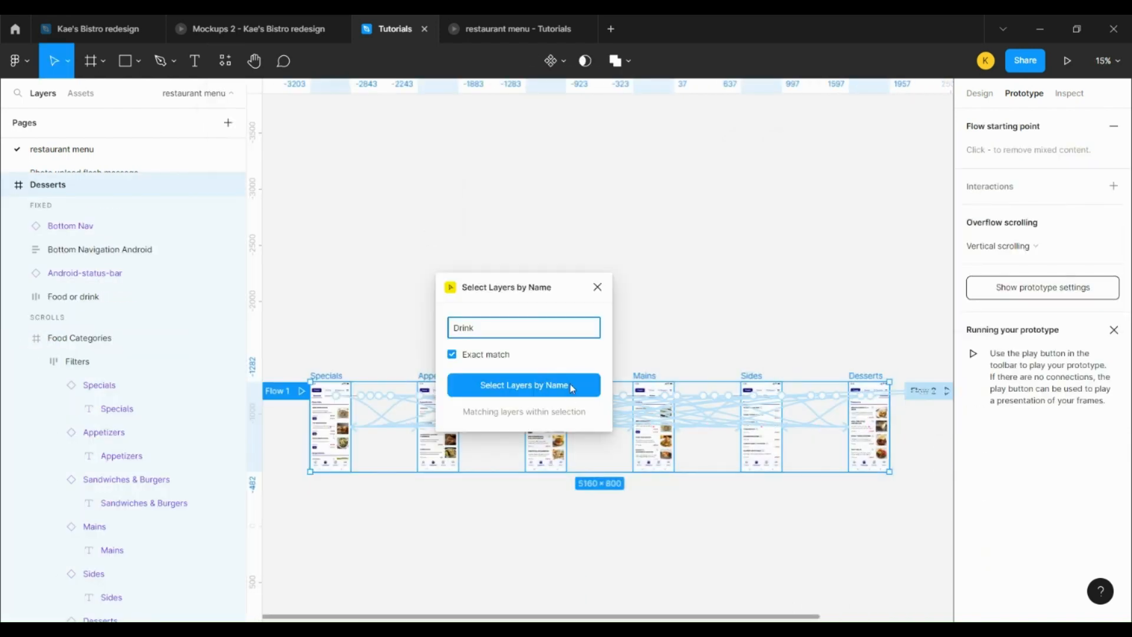
{"action": "left_click", "coordinate": [570, 385]}
Give the Drink buttons an On tap interaction that navigates to the Soft drinks frame with Smart animate
{"action": "left_click", "coordinate": [1113, 127]}
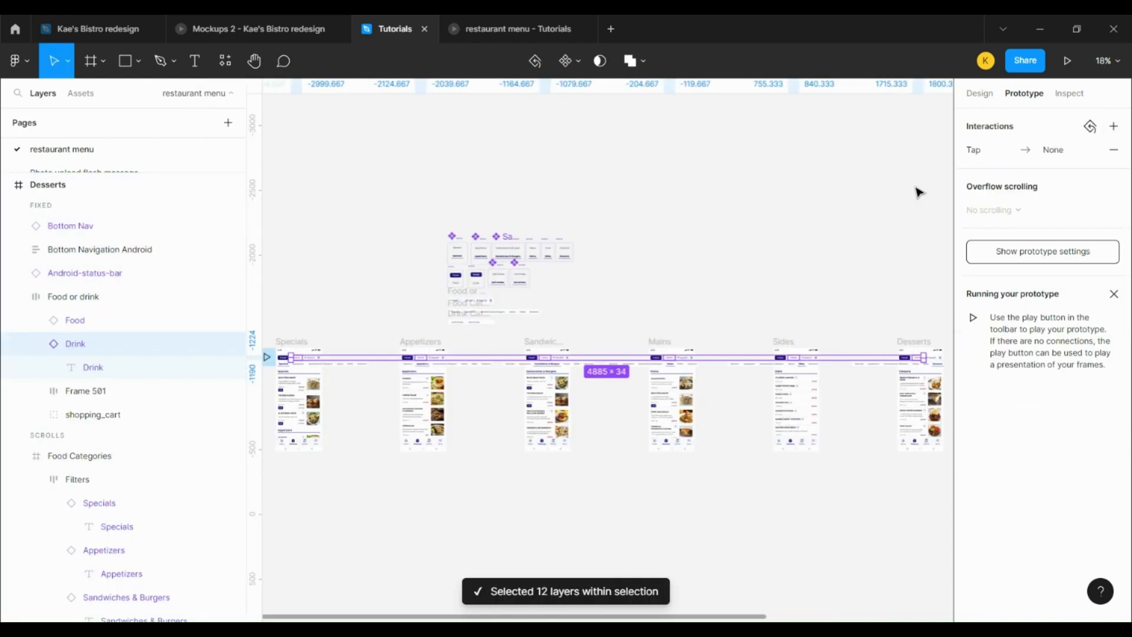
{"action": "left_click", "coordinate": [865, 241]}
{"action": "left_click", "coordinate": [942, 369]}
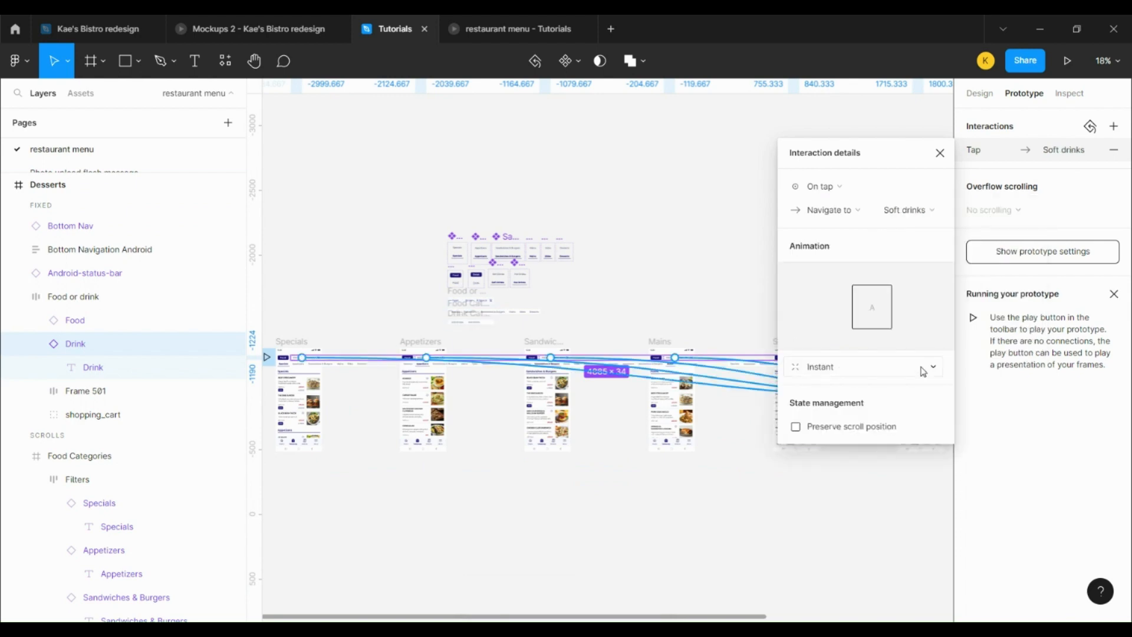
{"action": "left_click", "coordinate": [921, 369]}
{"action": "left_click", "coordinate": [885, 402]}
{"action": "left_click", "coordinate": [553, 591]}
Remove the Flow 2 starting point from the Soft drinks frame
{"action": "scroll", "coordinate": [551, 516], "scroll_direction": "down", "scroll_amount": 2}
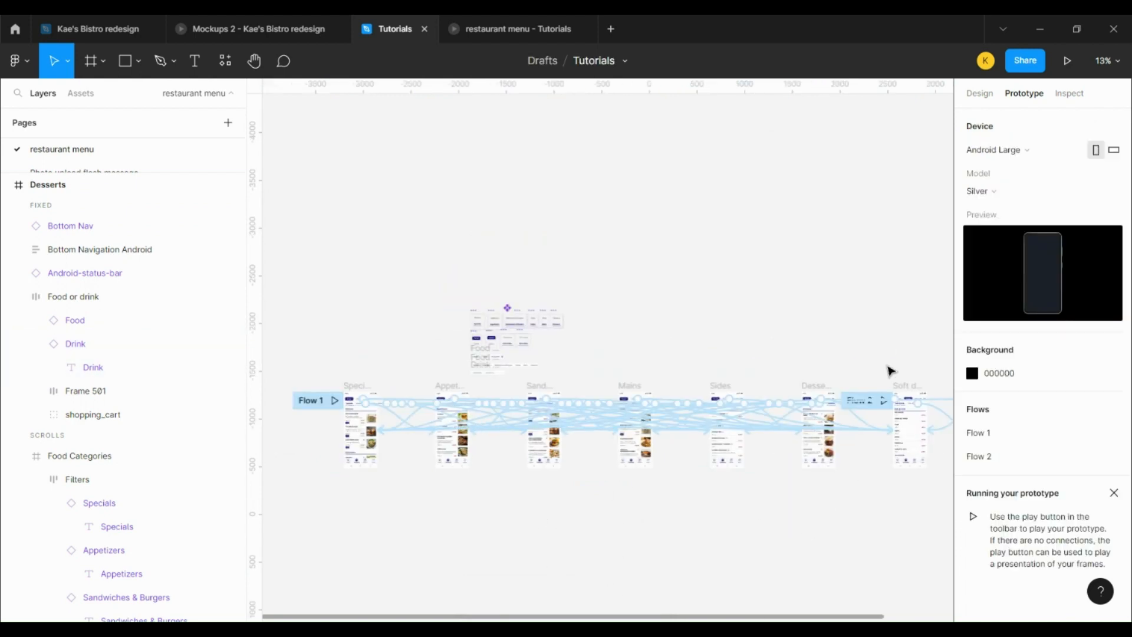
{"action": "left_click", "coordinate": [902, 389]}
{"action": "scroll", "coordinate": [883, 598], "scroll_direction": "right", "scroll_amount": 2}
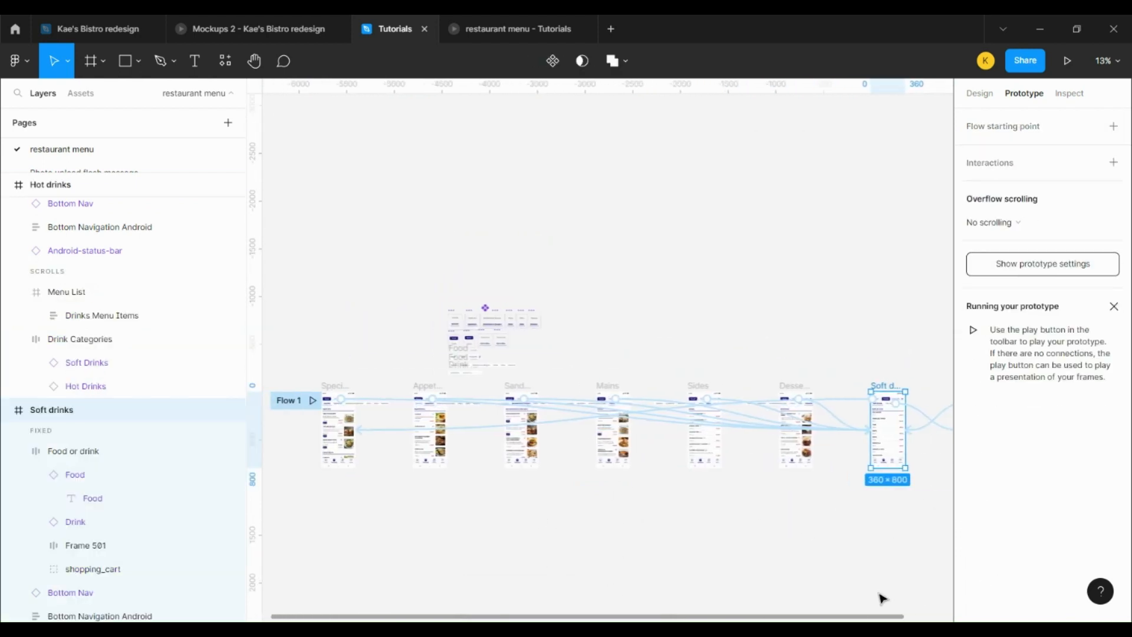
{"action": "scroll", "coordinate": [883, 598], "scroll_direction": "left", "scroll_amount": 2}
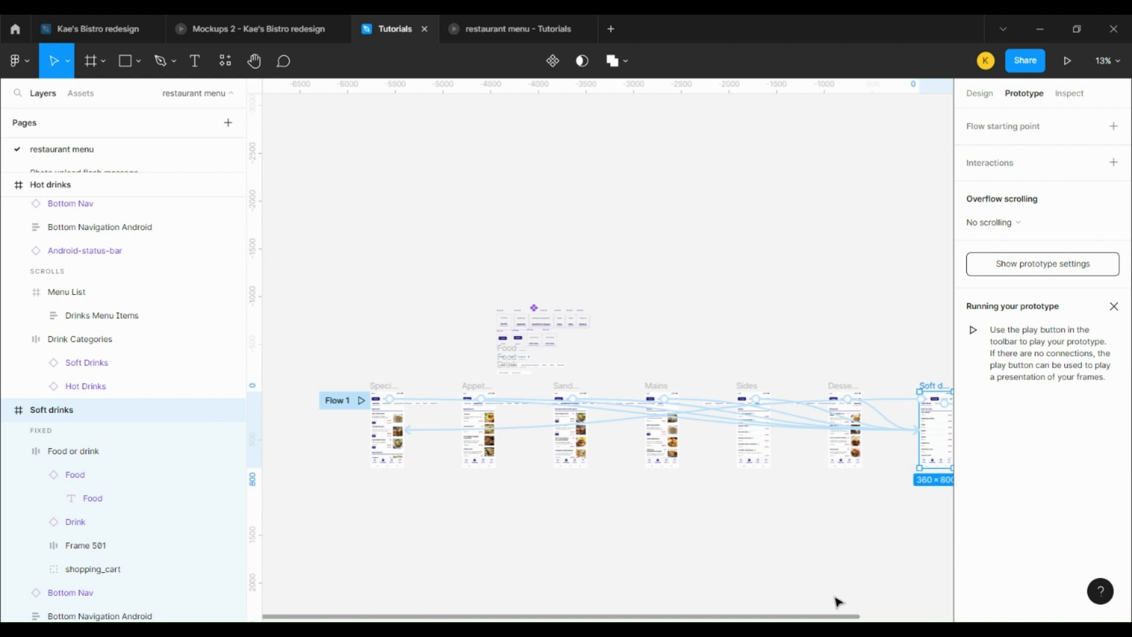
Play the prototype from Flow 1 and test the Appetizers, Mains and Desserts tabs
{"action": "left_click", "coordinate": [360, 401]}
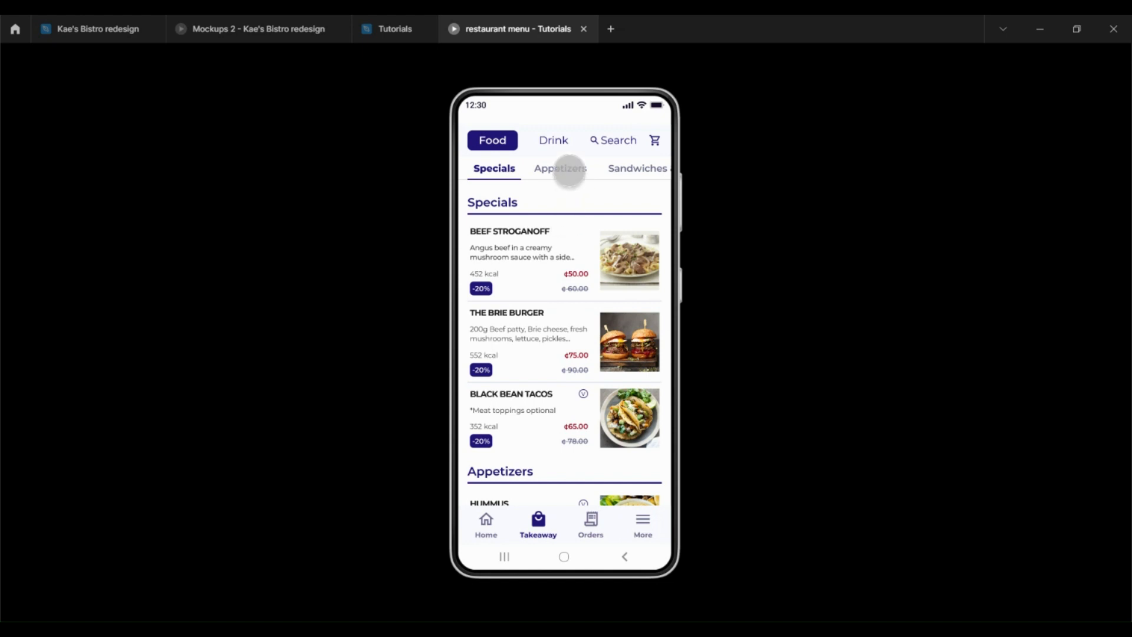
{"action": "left_click", "coordinate": [569, 166]}
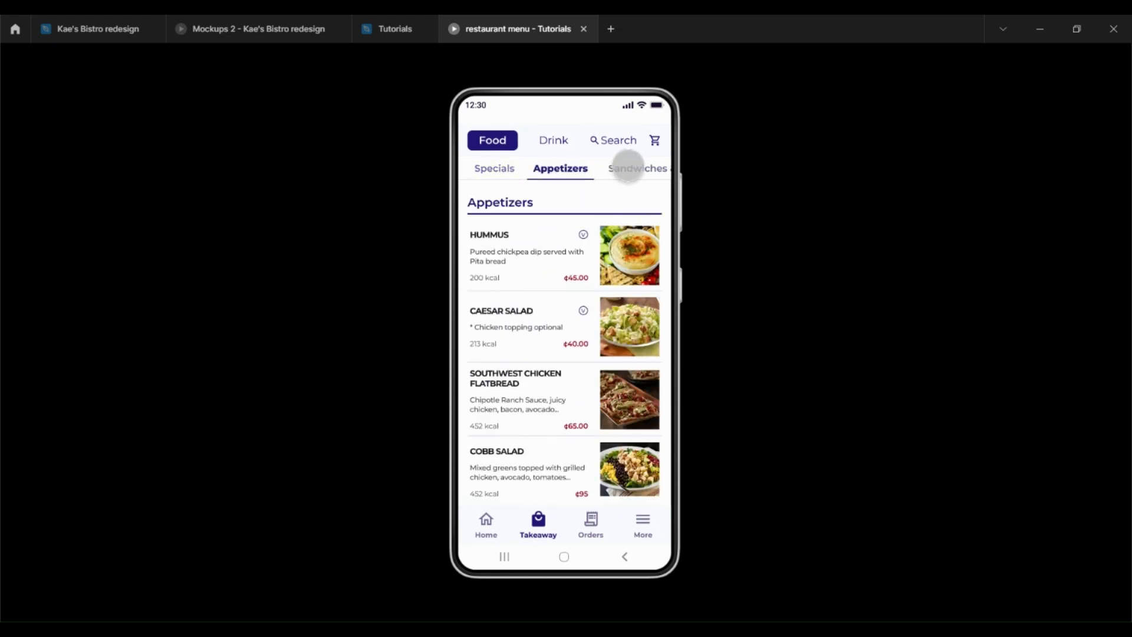
{"action": "left_click_drag", "start_coordinate": [561, 169], "coordinate": [523, 169]}
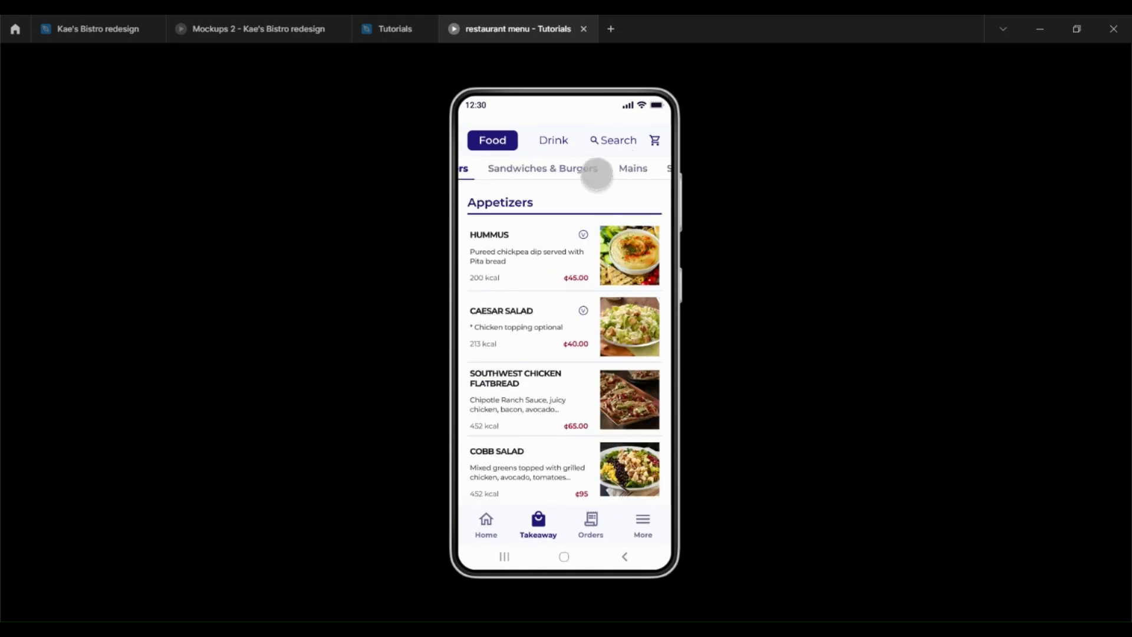
{"action": "left_click", "coordinate": [629, 169]}
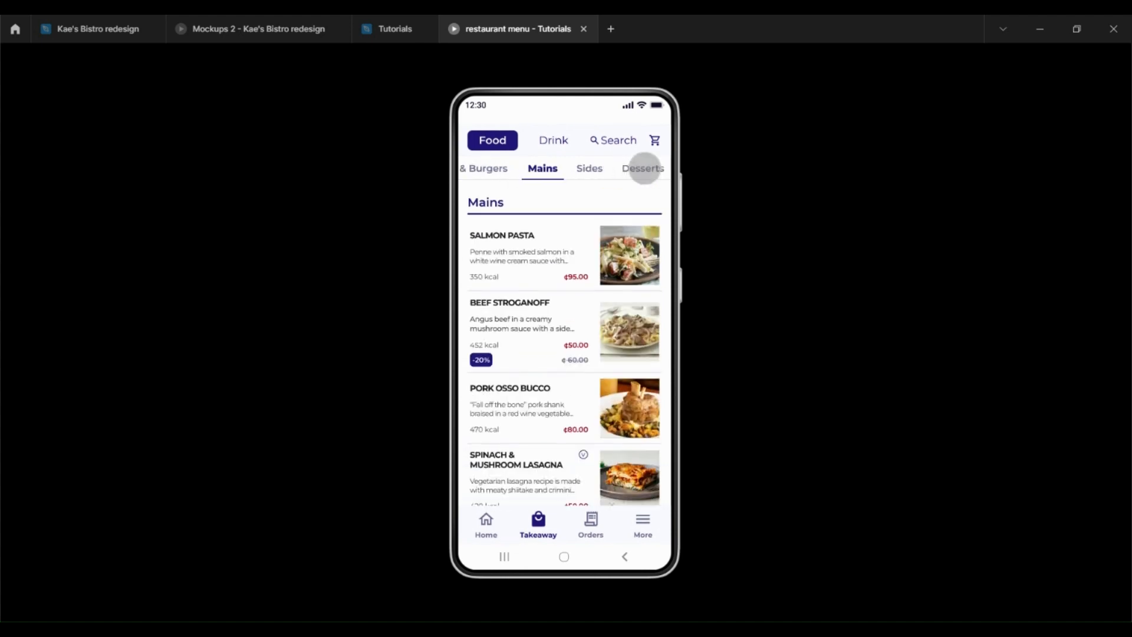
{"action": "left_click", "coordinate": [644, 168]}
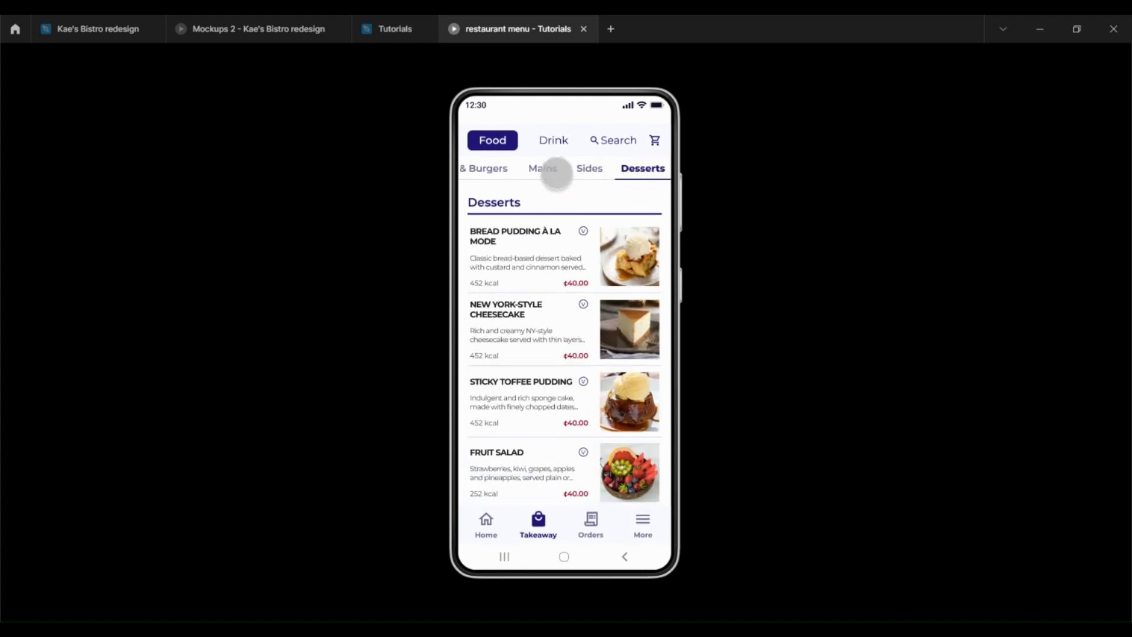
Swipe the category tabs back to test Appetizers from the Desserts screen, and test the Drink and Hot Drinks buttons
{"action": "left_click_drag", "start_coordinate": [501, 171], "coordinate": [698, 174]}
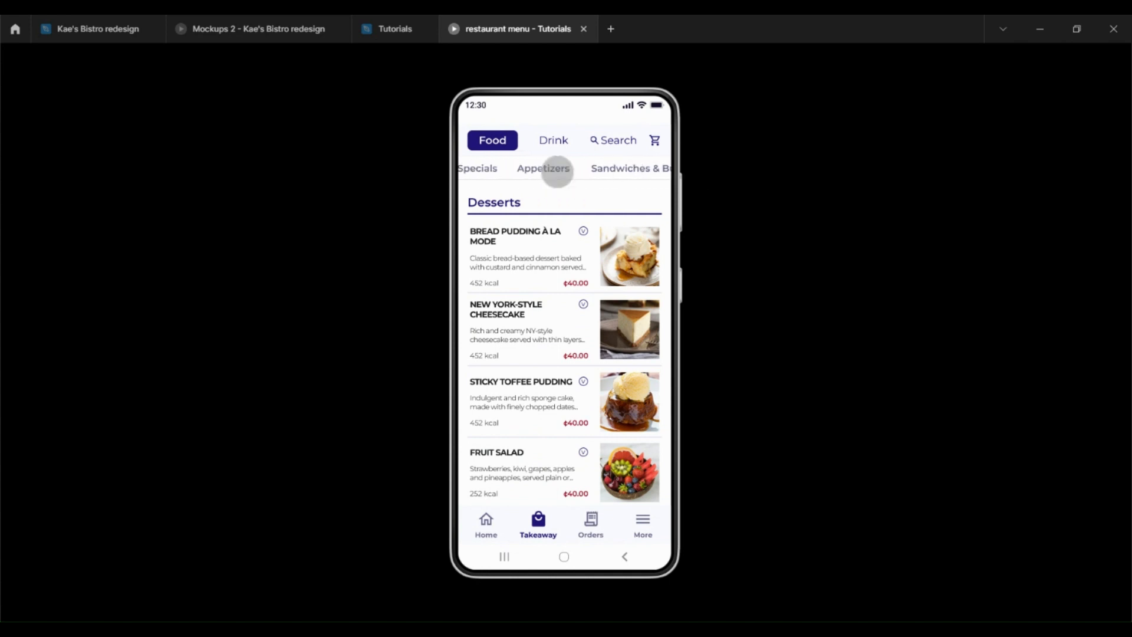
{"action": "left_click", "coordinate": [557, 171]}
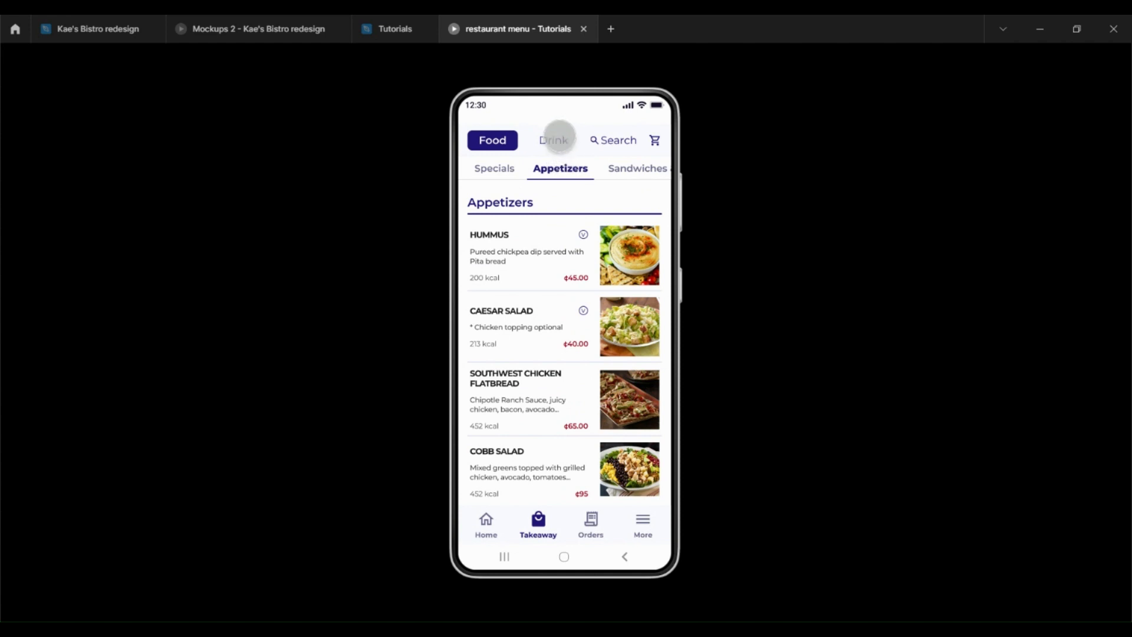
{"action": "left_click", "coordinate": [554, 139]}
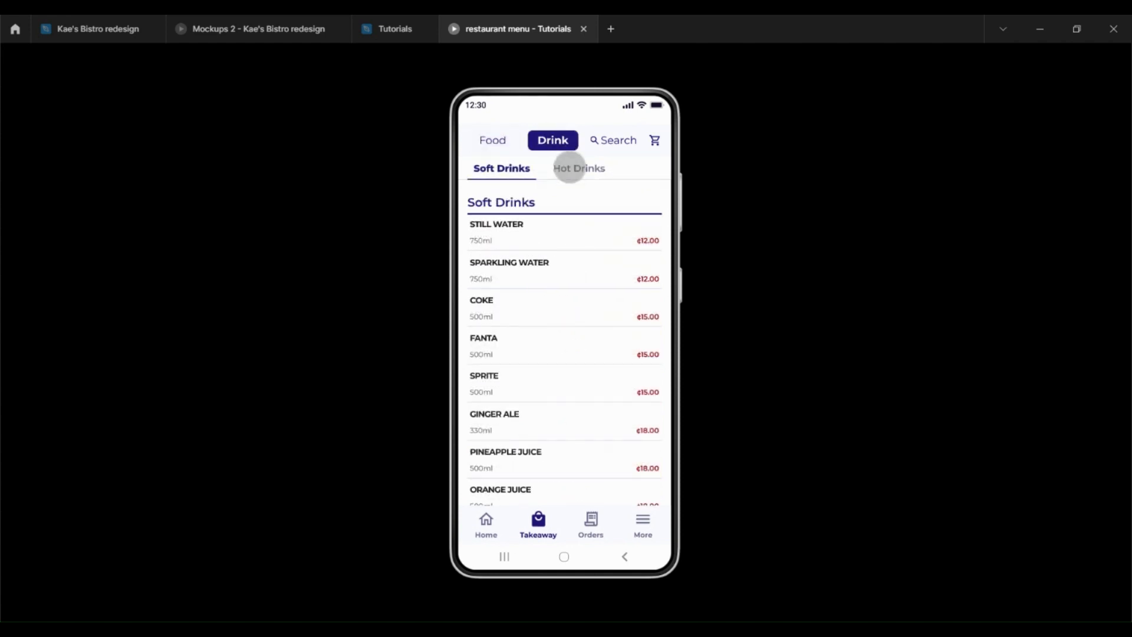
{"action": "left_click", "coordinate": [569, 168]}
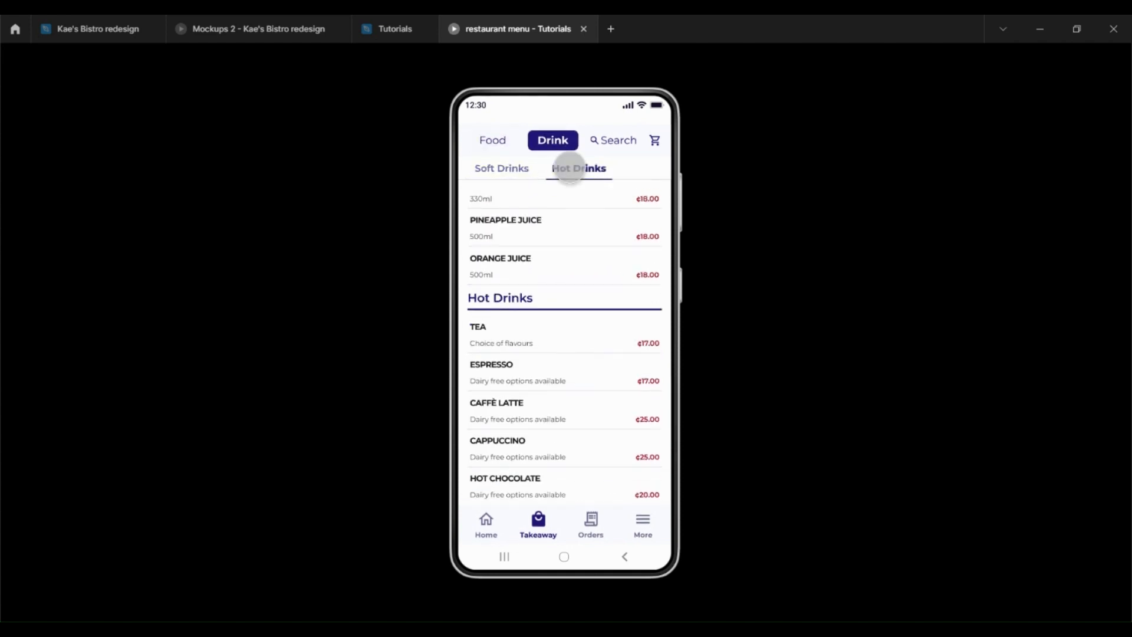